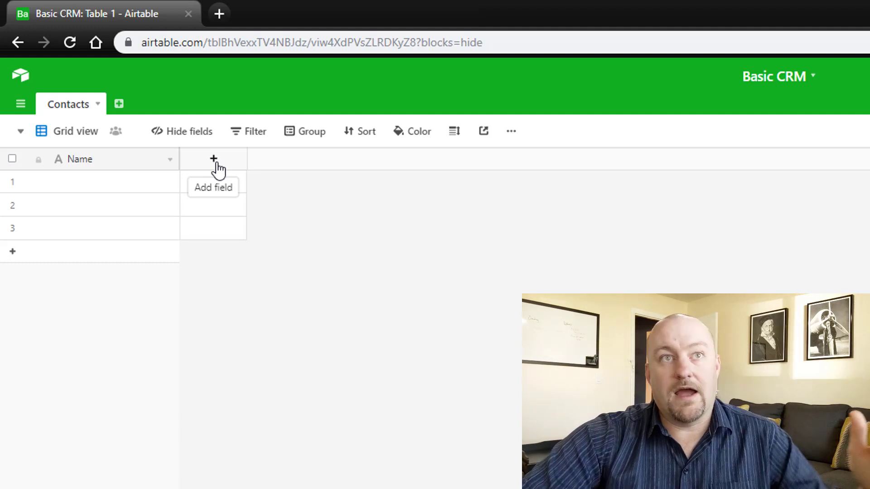
# - Add a First Name field to Contacts and narrow its column
pyautogui.click(214, 162)
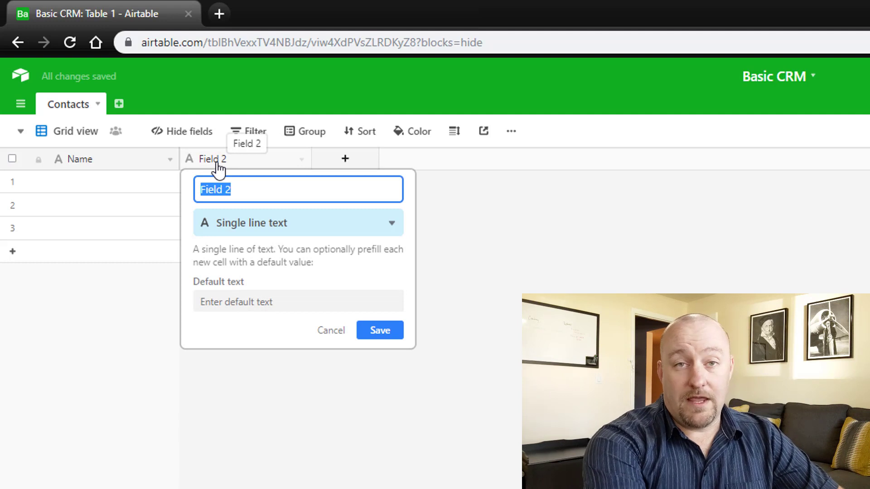
pyautogui.write('First ')
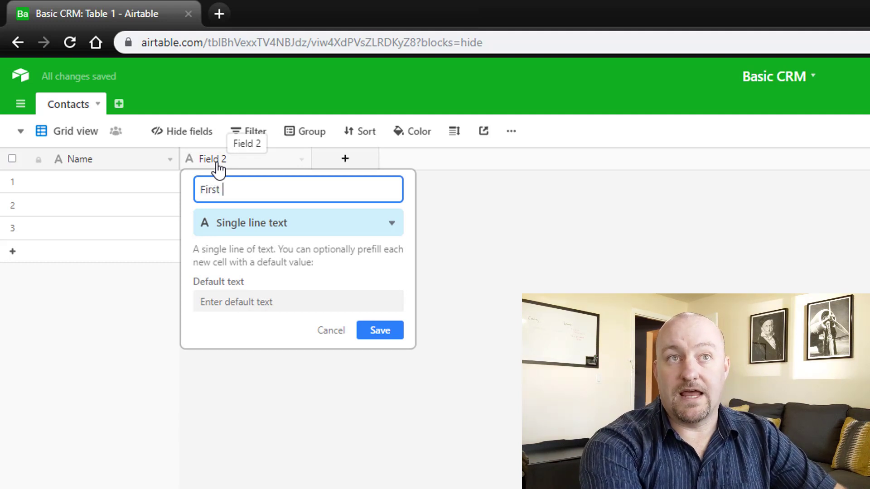
pyautogui.write('Name')
pyautogui.press('Tab')
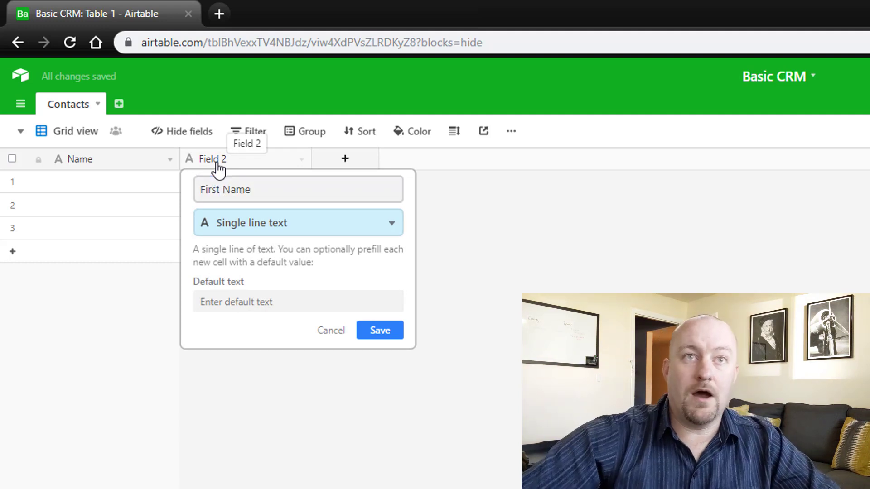
pyautogui.click(381, 329)
pyautogui.moveTo(311, 159); pyautogui.dragTo(299, 157)
# - Add a Last Name field and narrow both name columns
pyautogui.click(316, 168)
pyautogui.write('Last Name')
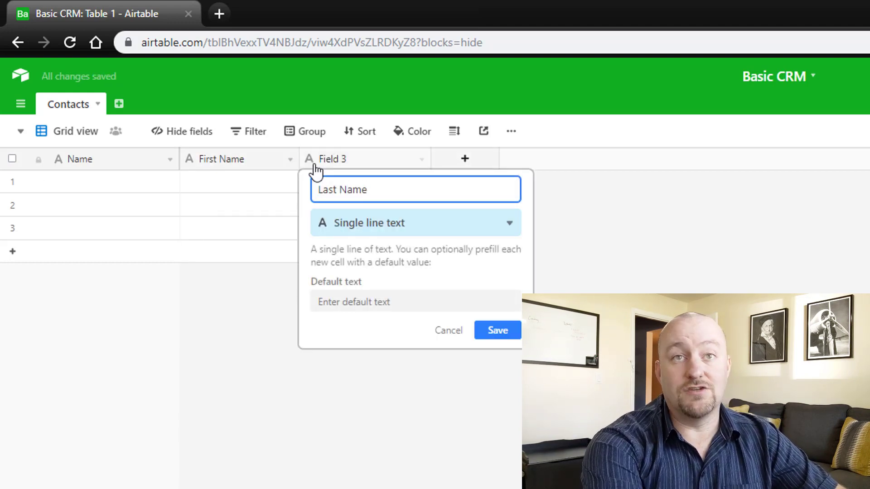
pyautogui.press('Return')
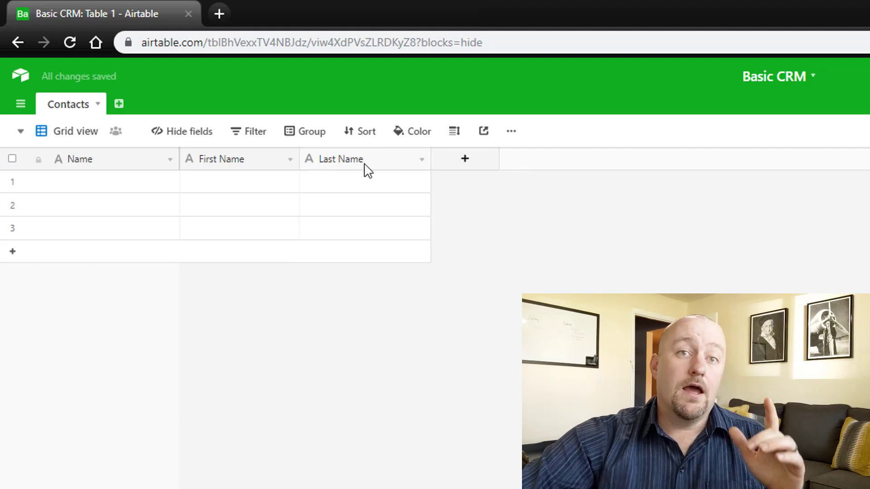
pyautogui.moveTo(430, 159); pyautogui.dragTo(402, 165)
pyautogui.moveTo(298, 159); pyautogui.dragTo(277, 161)
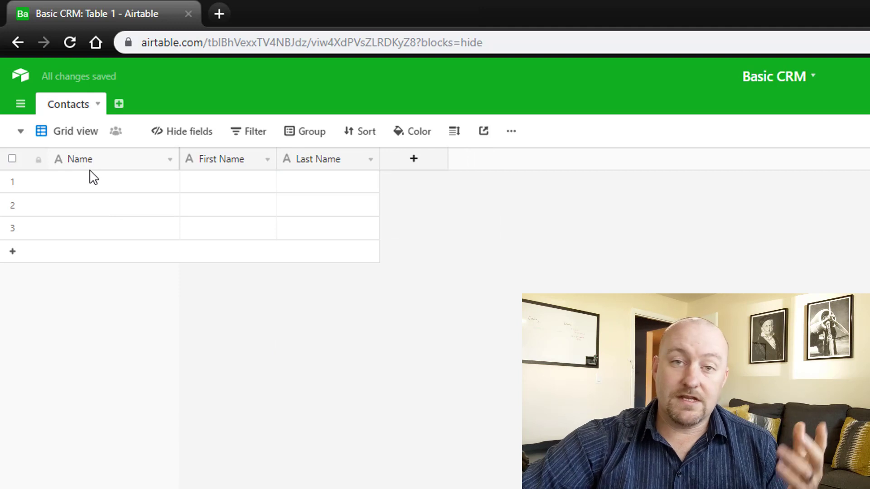
# - Delete the two extra blank records in rows 2 and 3
pyautogui.click(232, 164)
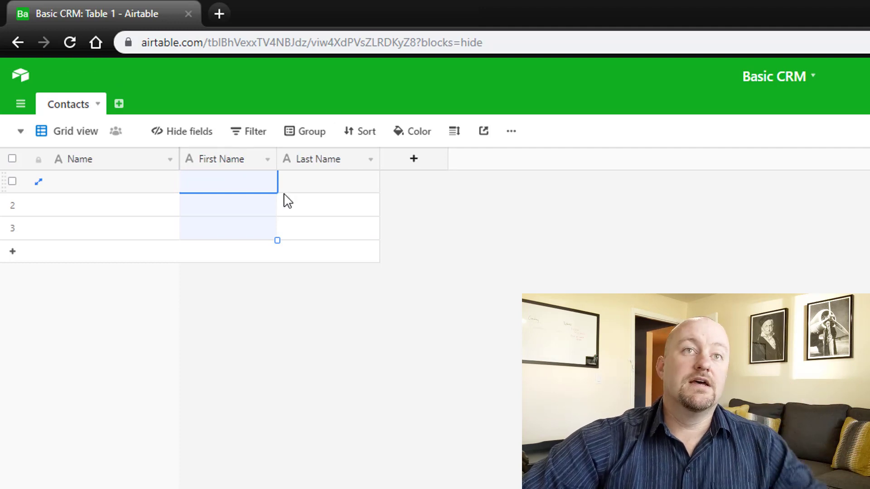
pyautogui.click(252, 397)
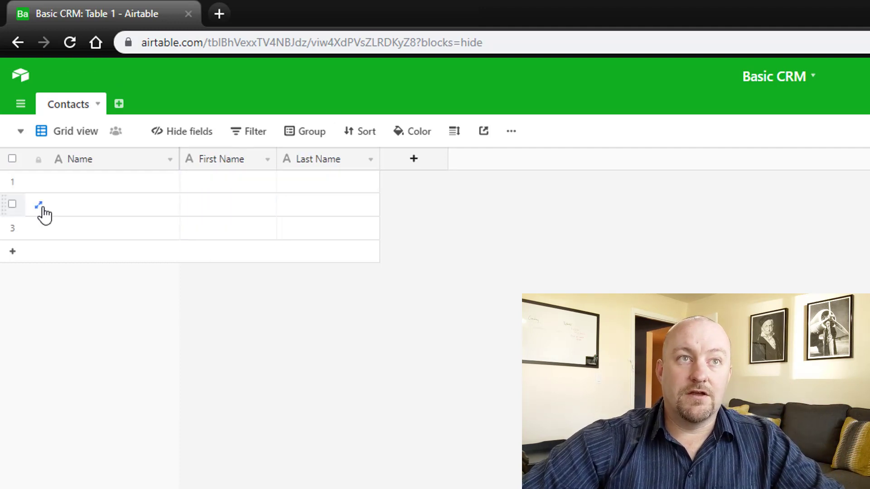
pyautogui.click(12, 204)
pyautogui.click(12, 227)
pyautogui.rightClick(14, 232)
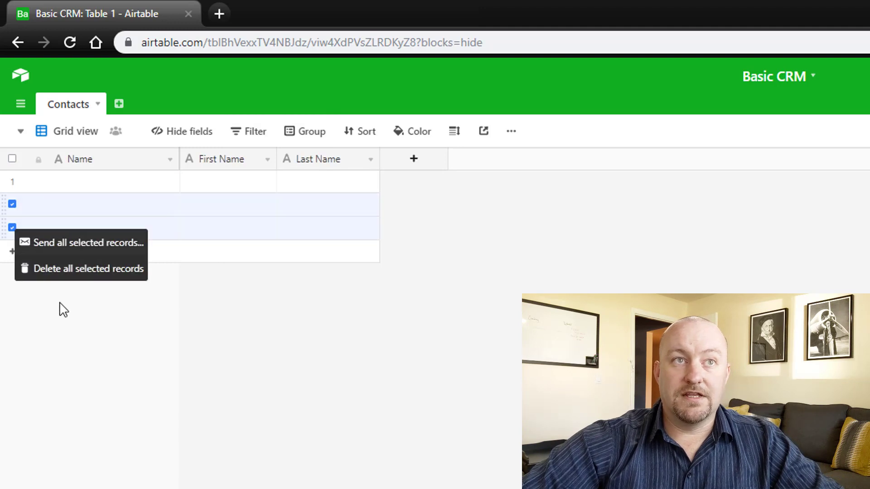
pyautogui.click(61, 269)
# - Enter the contact's first name and last name in row 1
pyautogui.click(213, 188)
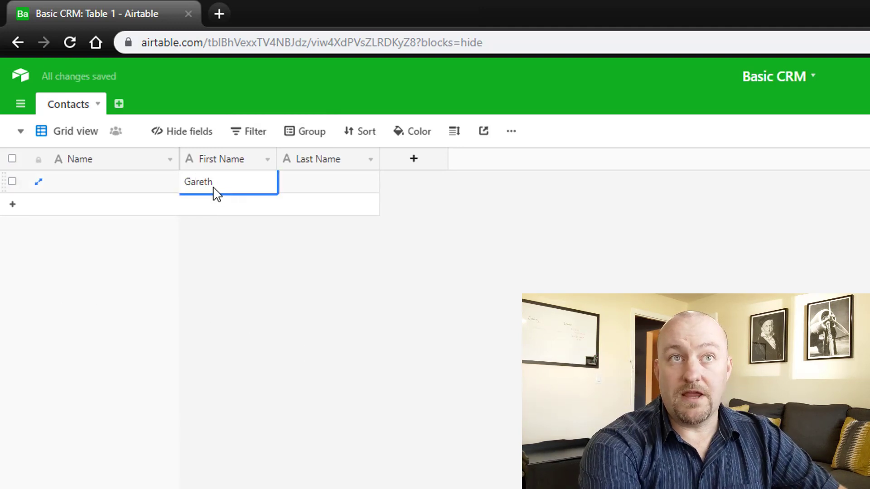
pyautogui.press('Tab')
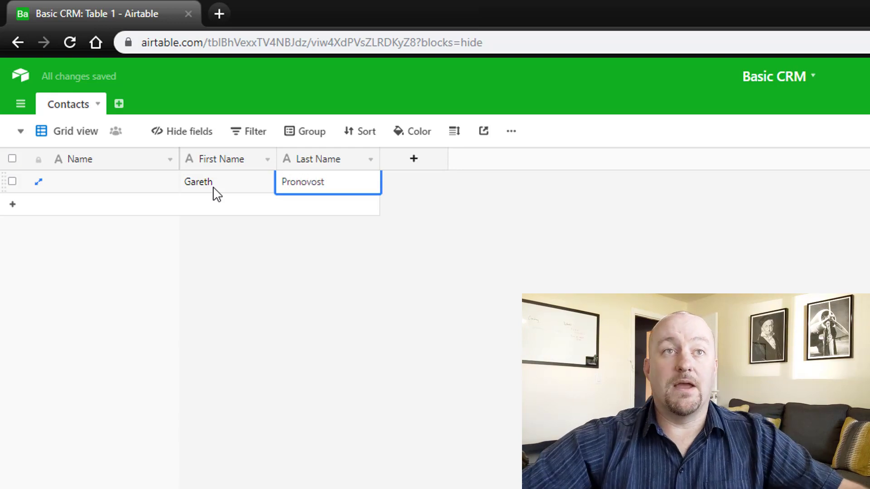
# - Rename the Name field to Full Name and change its type to Formula
pyautogui.doubleClick(136, 166)
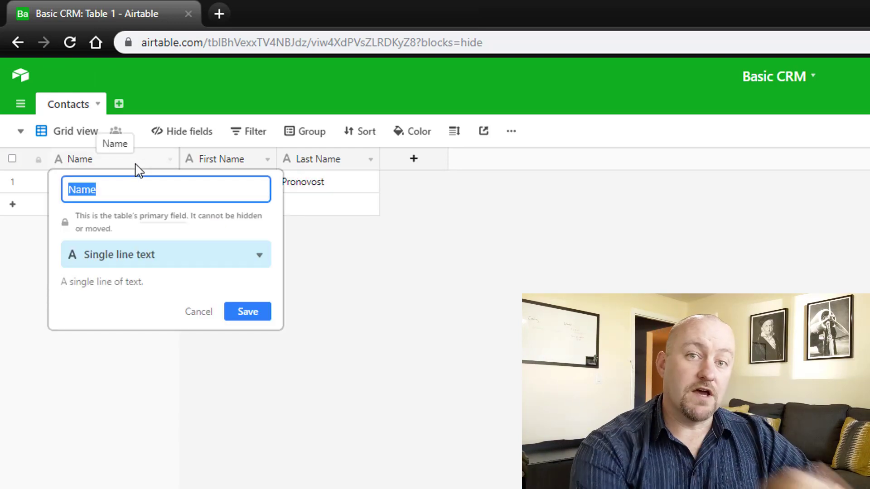
pyautogui.write('Full N')
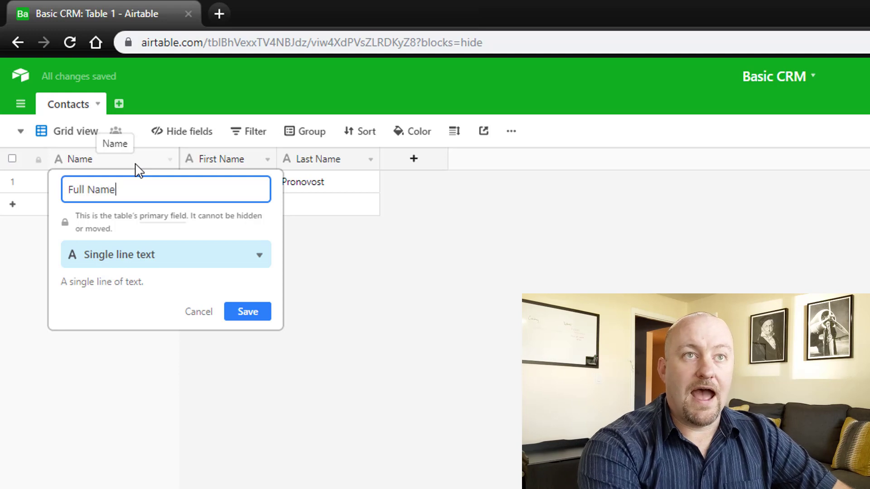
pyautogui.press('Tab')
pyautogui.write('f')
pyautogui.press('Return')
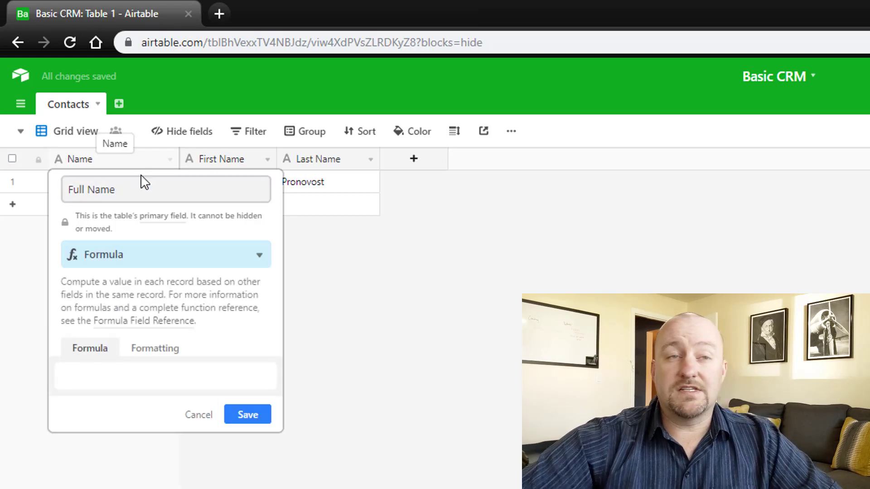
# - Enter the formula CONCATENATE({First Name}," ",{Last Name}) for the Full Name field
pyautogui.click(114, 378)
pyautogui.write('CONCATENATE()')
pyautogui.press('Return')
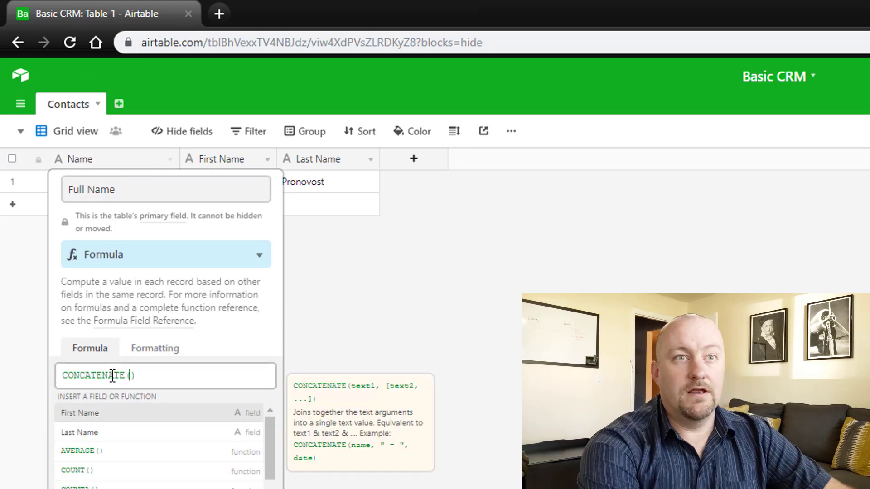
pyautogui.write('{f')
pyautogui.press('Return')
pyautogui.write('," "')
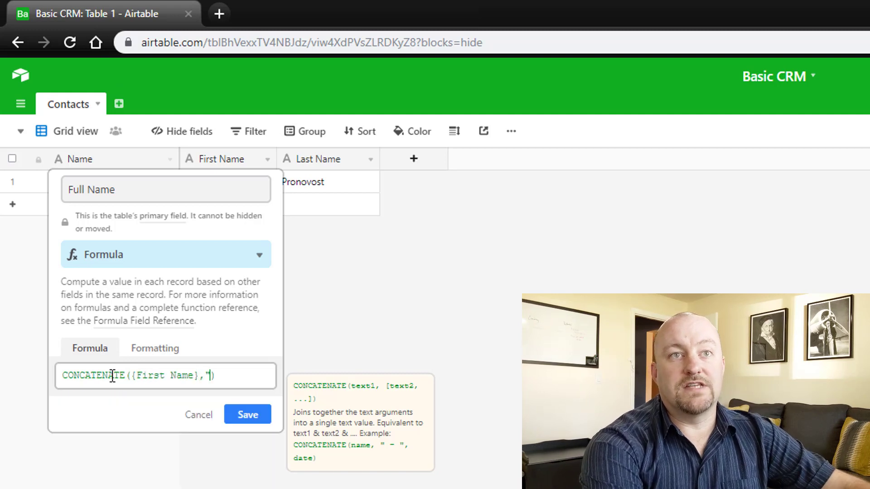
pyautogui.write(',{Las')
pyautogui.press('Return')
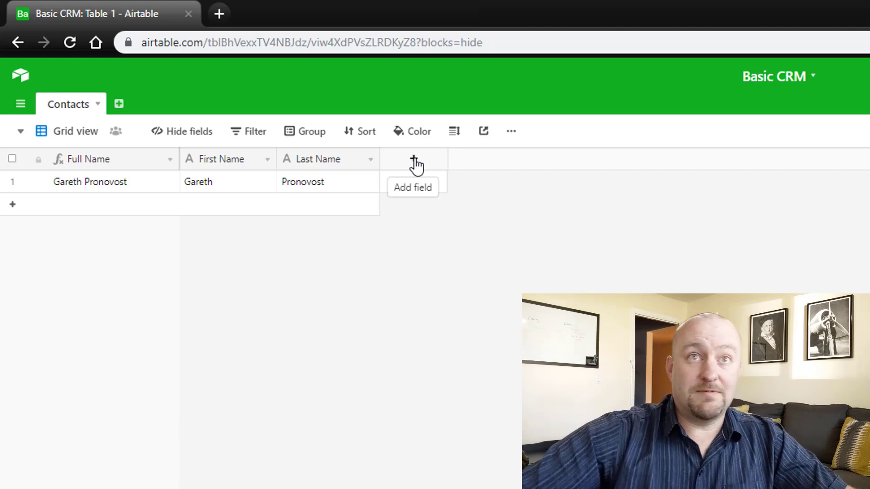
# - Add an Email field of Email type to Contacts
pyautogui.click(414, 159)
pyautogui.write('Email')
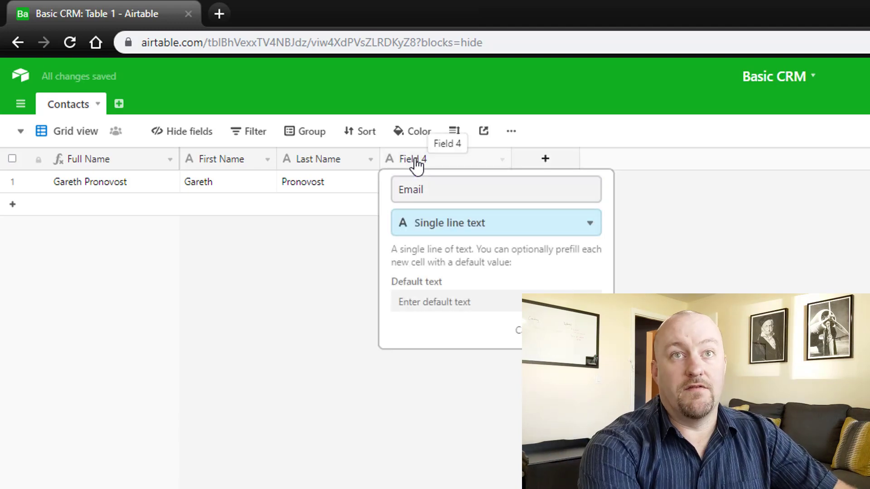
pyautogui.write('ema')
pyautogui.press('Return')
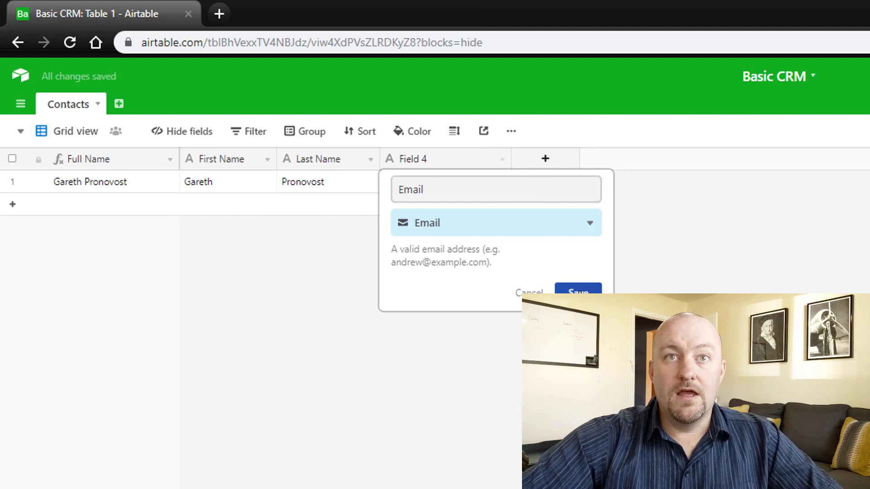
pyautogui.press('Return')
# - Add a Phone Number field of Phone number type
pyautogui.click(539, 158)
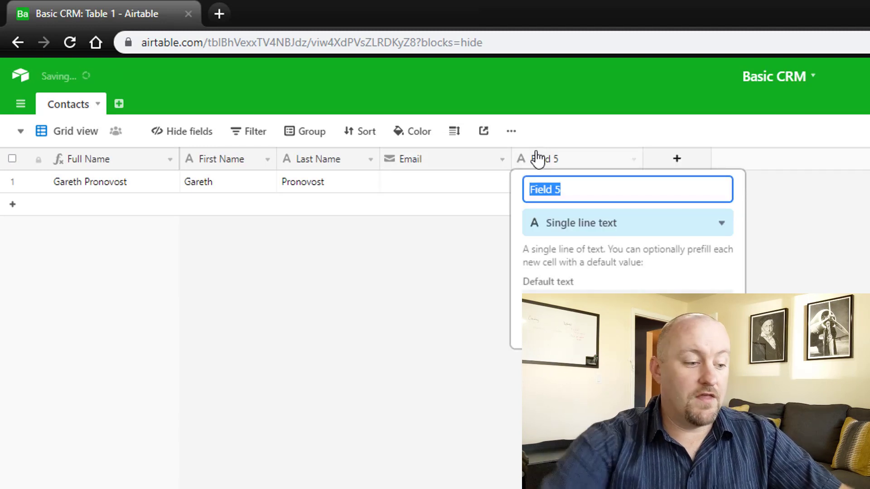
pyautogui.write('Phone Number')
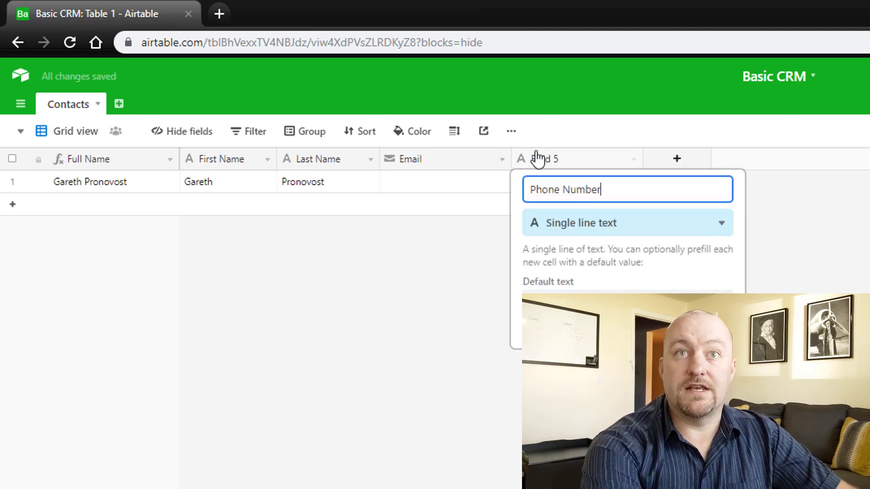
pyautogui.press('Tab')
pyautogui.write('phon')
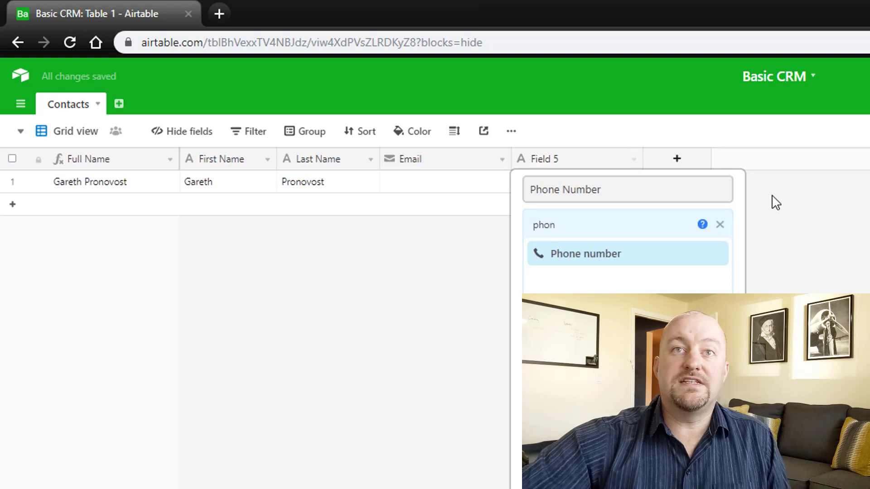
pyautogui.click(636, 256)
pyautogui.click(709, 281)
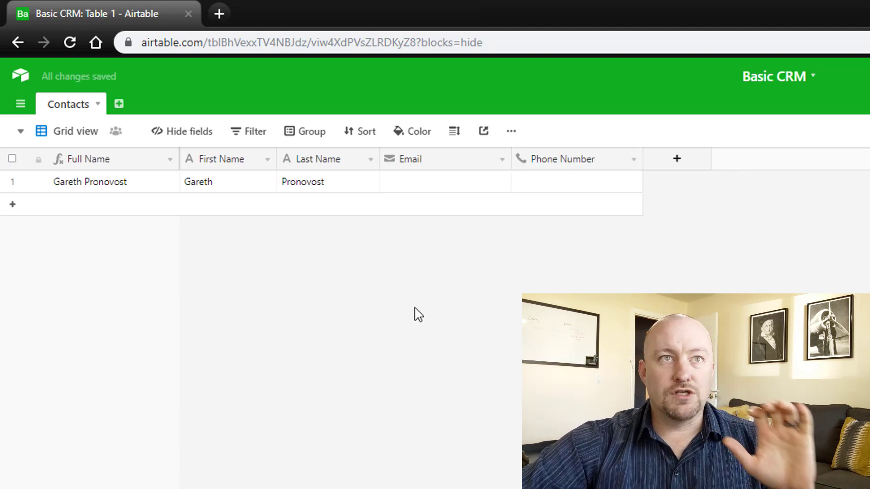
pyautogui.click(130, 189)
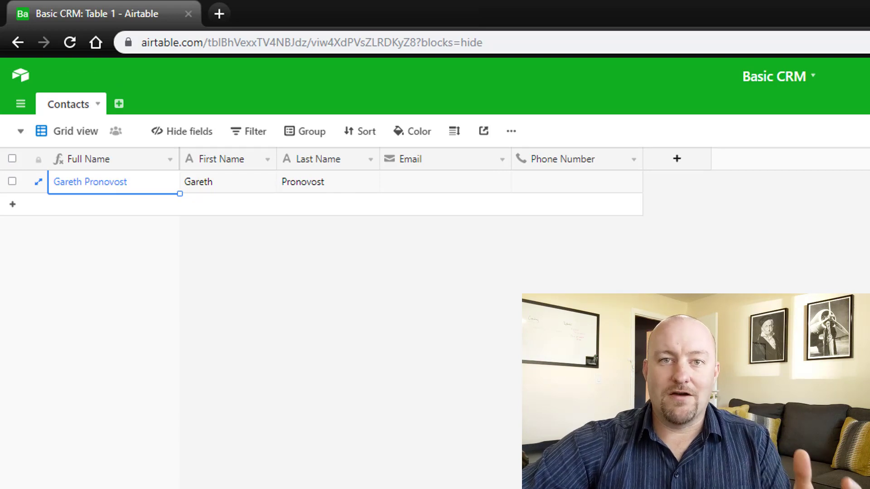
pyautogui.click(449, 187)
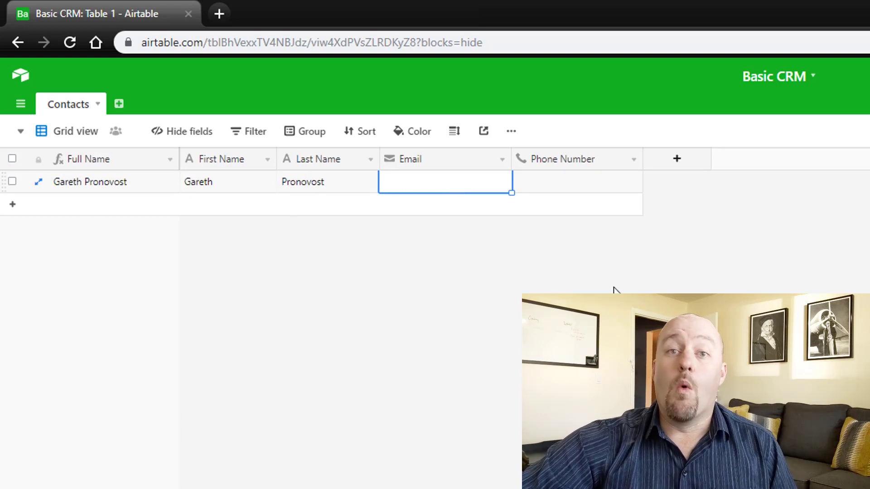
# - Create a new empty table named Interactions
pyautogui.click(119, 105)
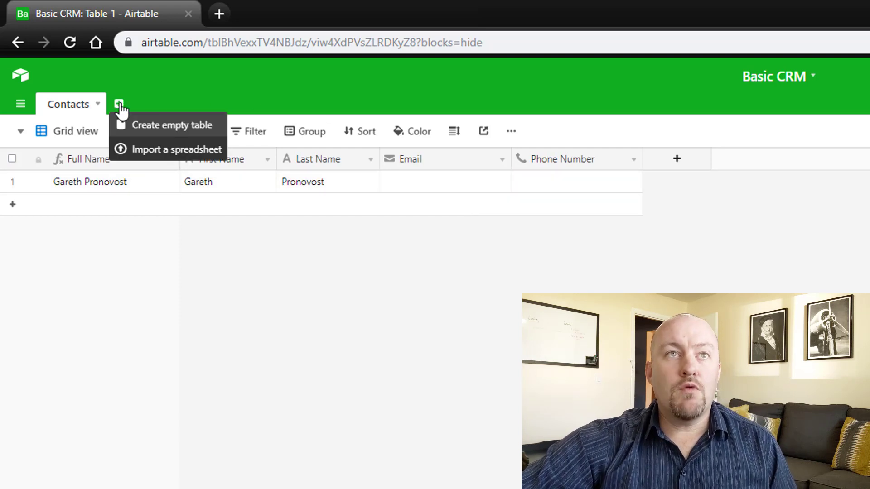
pyautogui.click(143, 127)
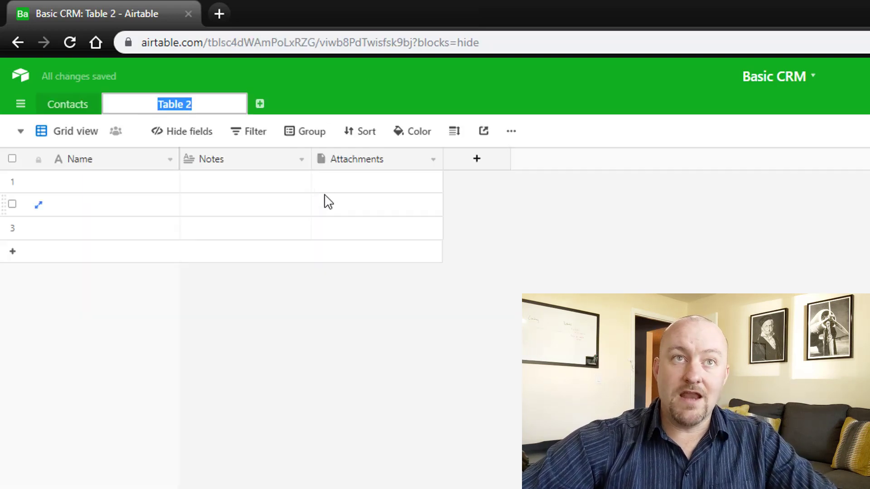
pyautogui.press('BackSpace')
pyautogui.write('Interactions')
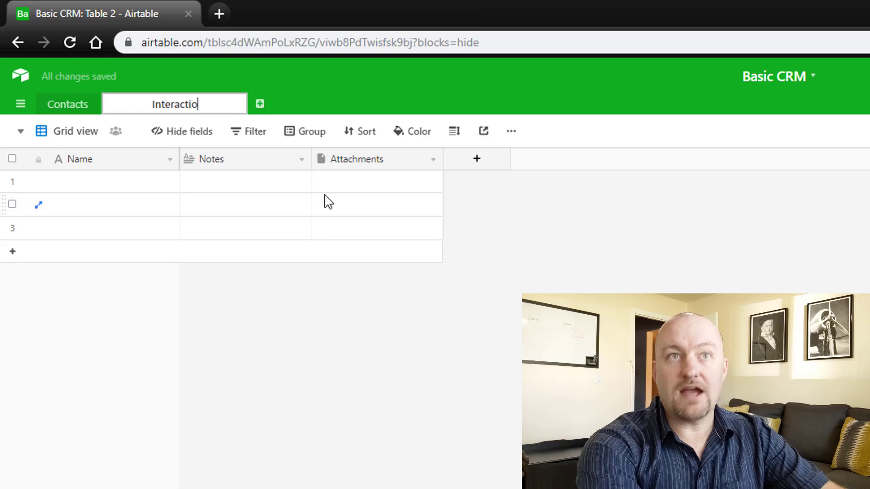
pyautogui.press('Return')
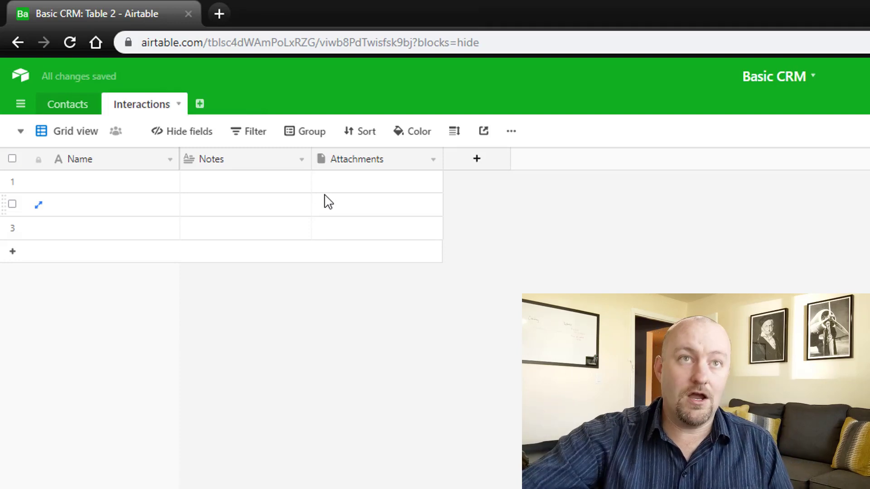
# - Delete the default Notes and Attachments fields from Interactions
pyautogui.rightClick(225, 168)
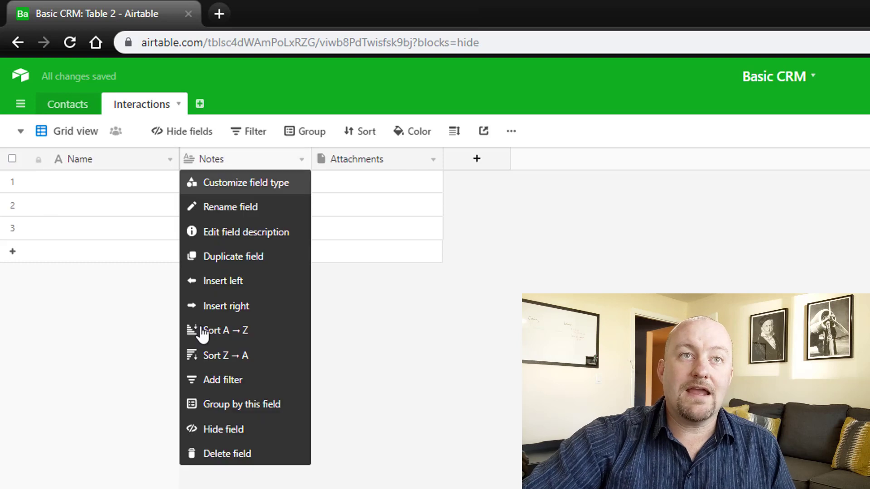
pyautogui.click(199, 460)
pyautogui.rightClick(230, 169)
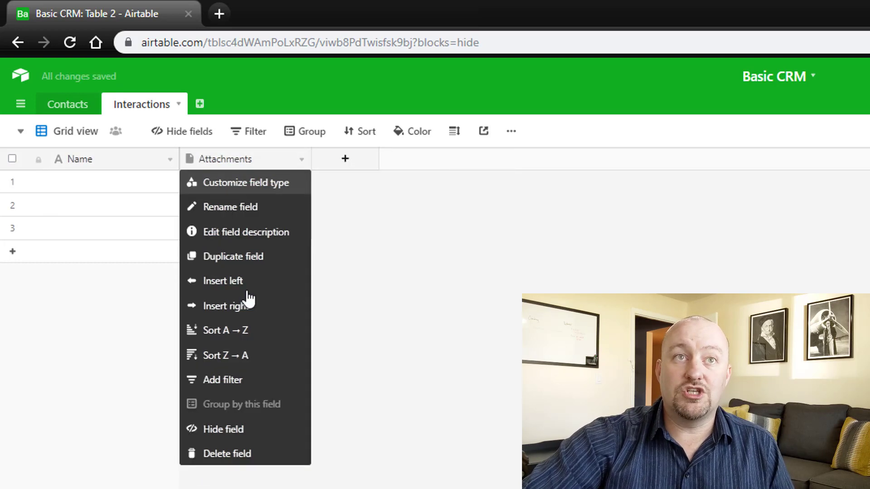
pyautogui.click(254, 453)
# - Add a Contacts field linking to Contacts records, limited to one linked record
pyautogui.click(212, 164)
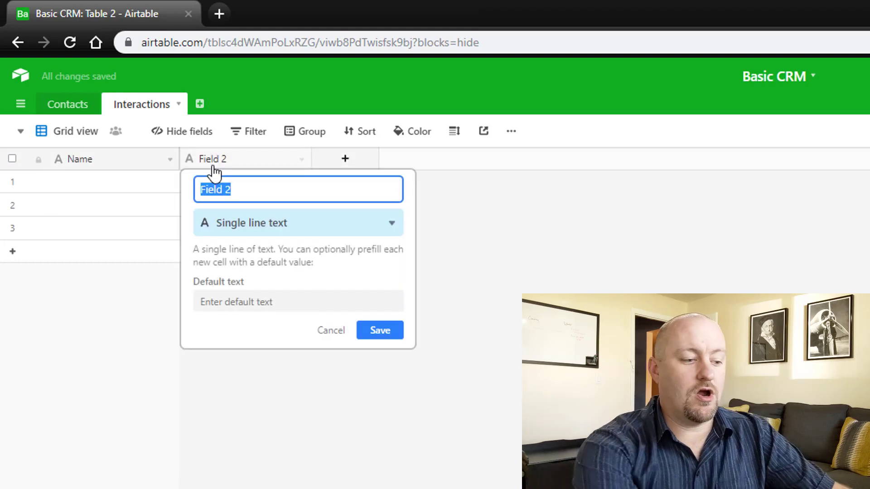
pyautogui.write('Contacts')
pyautogui.press('Tab')
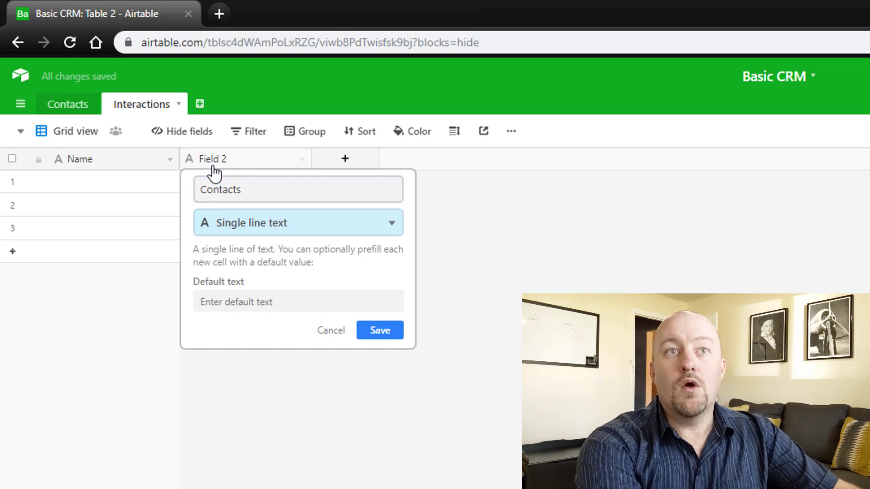
pyautogui.write('con')
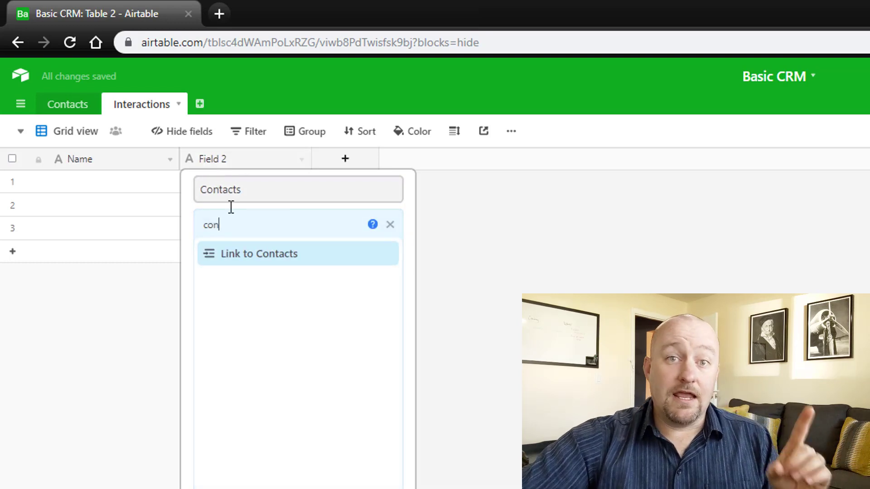
pyautogui.click(257, 257)
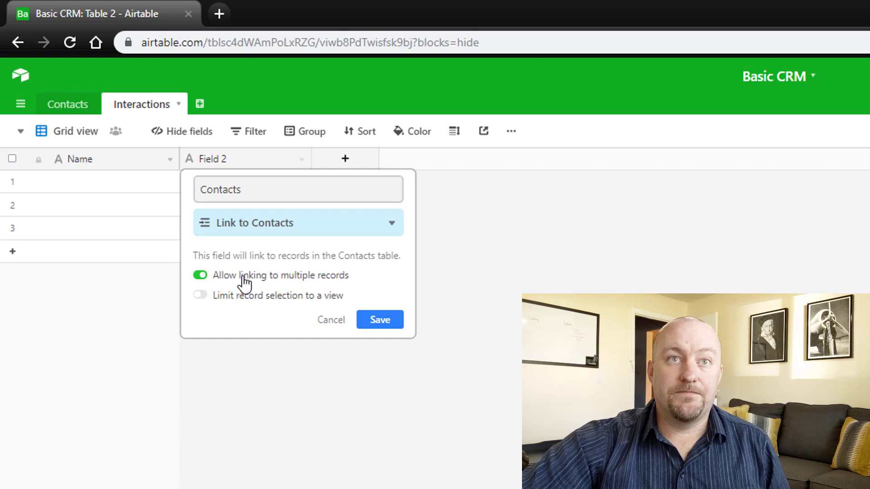
pyautogui.click(242, 277)
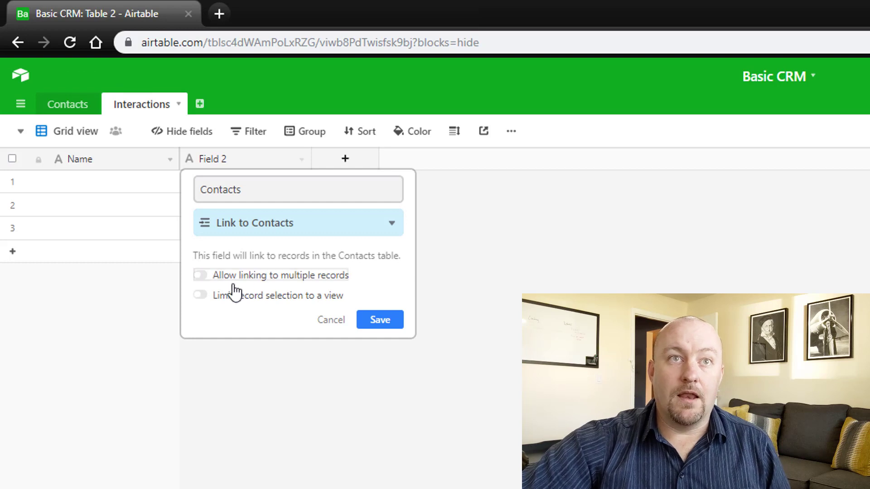
pyautogui.click(392, 322)
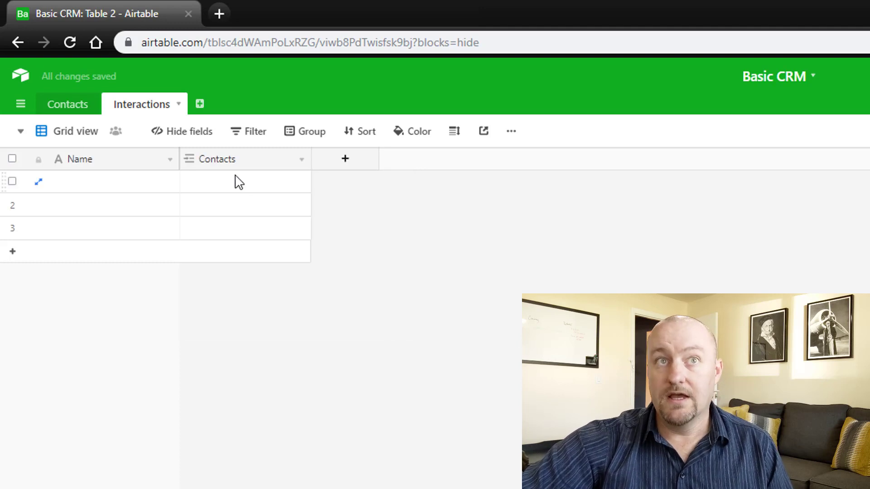
# - Review the Contacts link field settings and save them unchanged
pyautogui.click(227, 186)
pyautogui.doubleClick(278, 165)
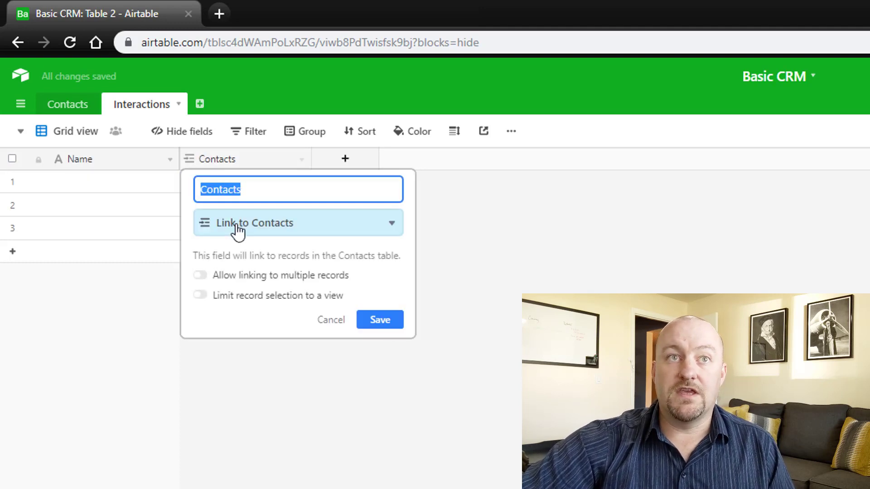
pyautogui.click(238, 227)
pyautogui.click(270, 191)
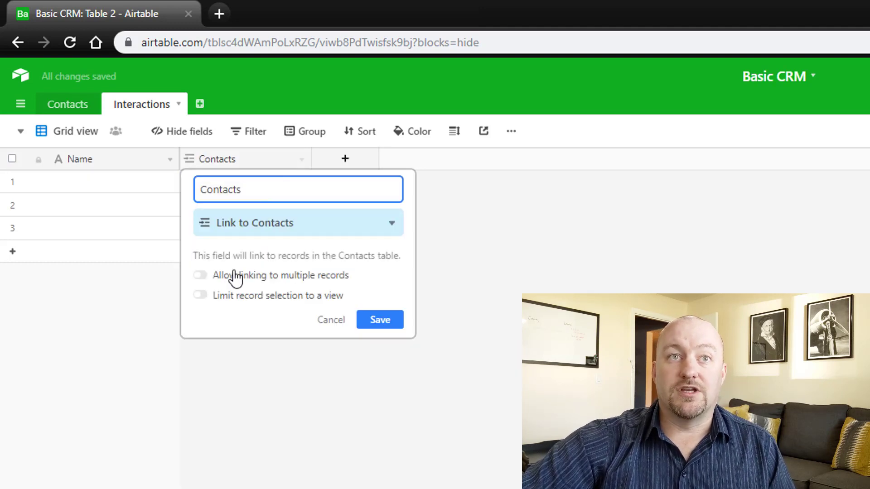
pyautogui.click(369, 323)
# - Link the contact to all three Interactions records through the record picker
pyautogui.click(231, 195)
pyautogui.click(189, 180)
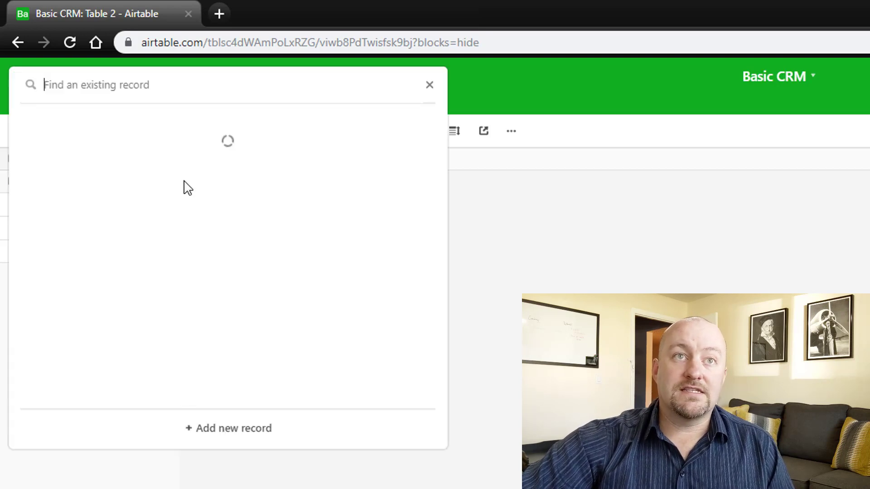
pyautogui.click(45, 150)
pyautogui.click(191, 207)
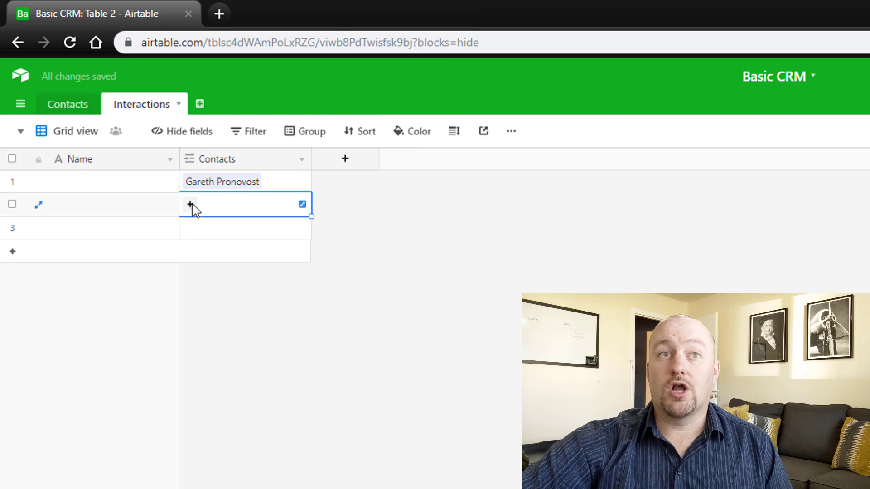
pyautogui.click(189, 204)
pyautogui.click(102, 150)
pyautogui.click(204, 231)
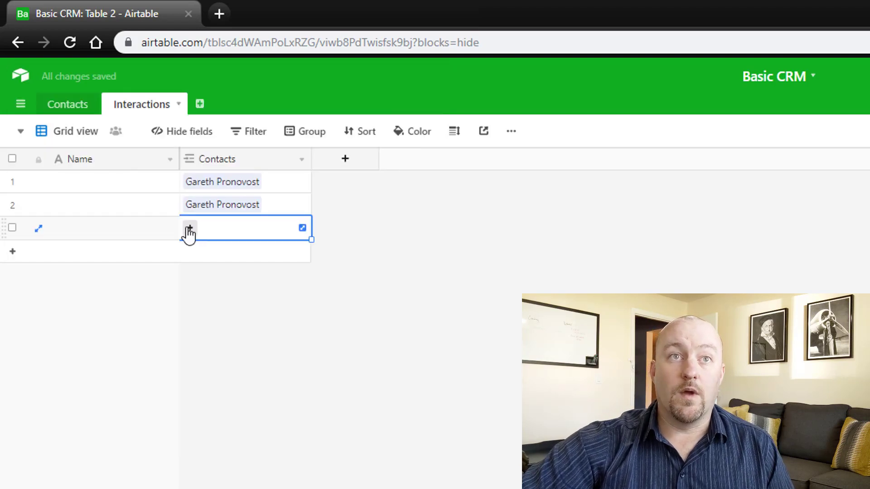
pyautogui.click(188, 230)
pyautogui.click(74, 153)
# - Add a Date field with the time included and widen its column
pyautogui.click(342, 166)
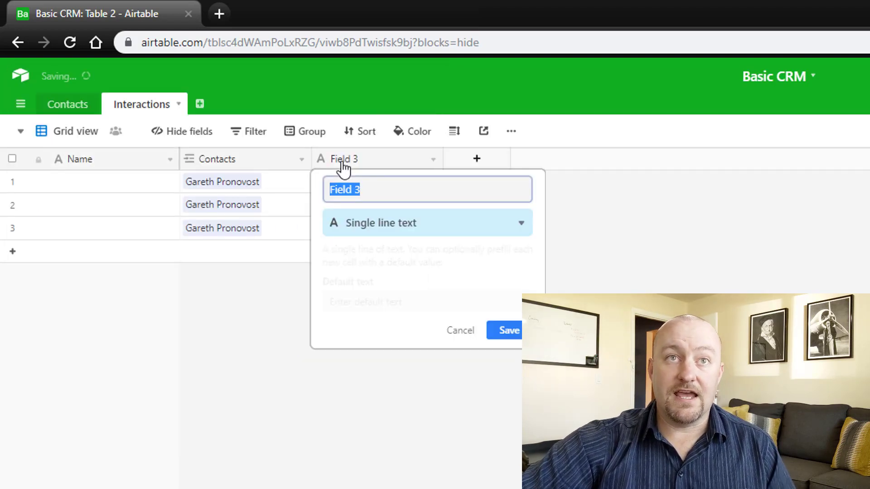
pyautogui.write('Date')
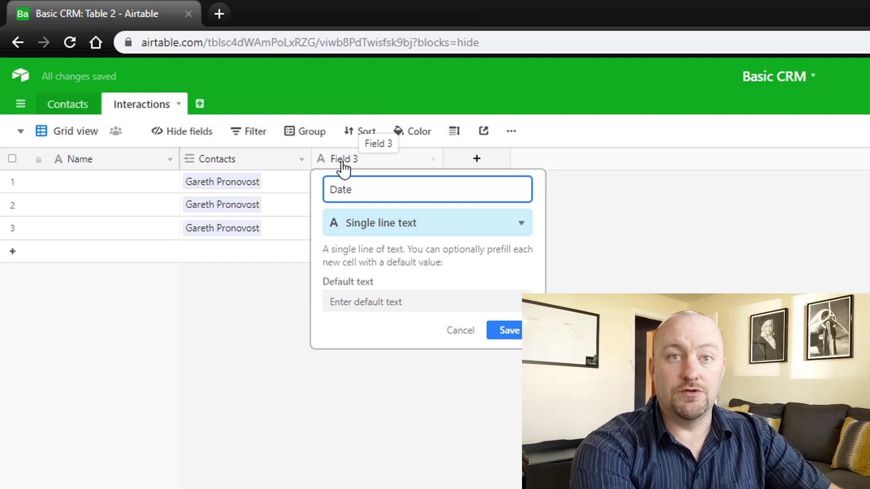
pyautogui.press('Tab')
pyautogui.write('date')
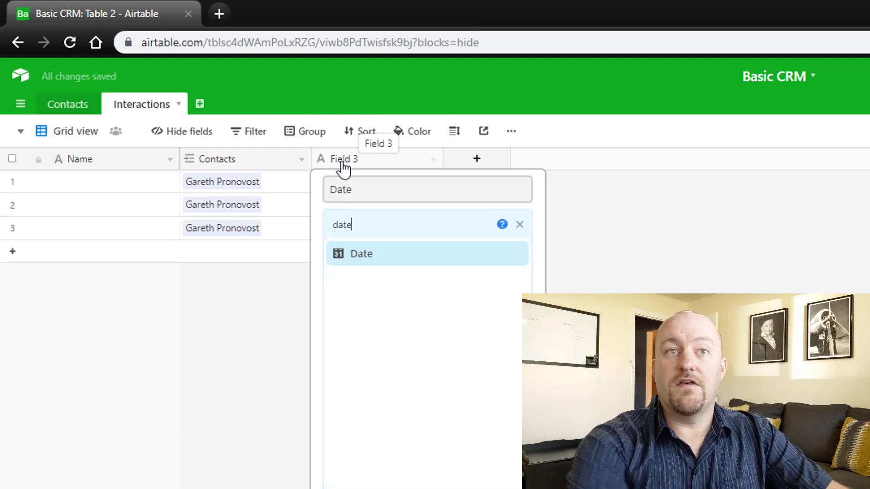
pyautogui.click(367, 253)
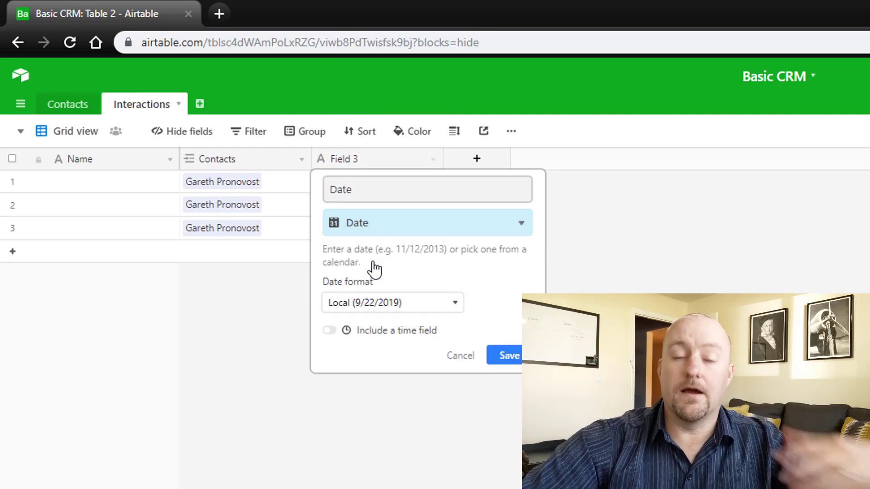
pyautogui.click(383, 331)
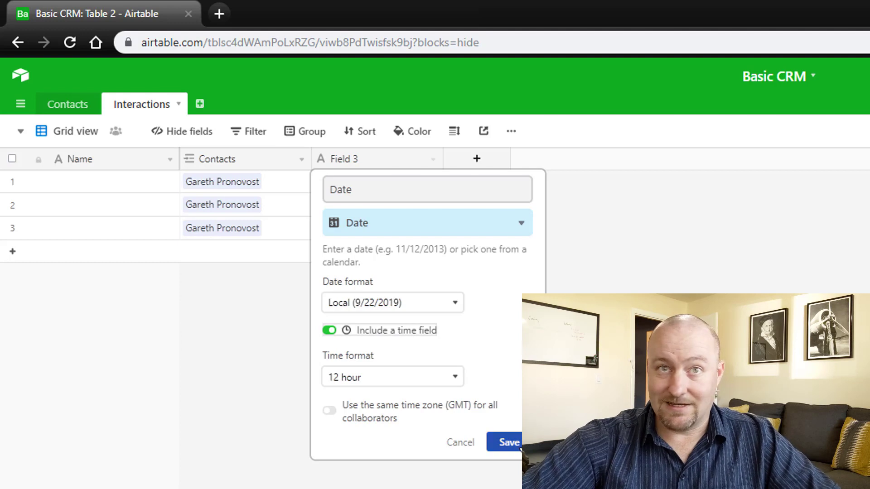
pyautogui.click(504, 443)
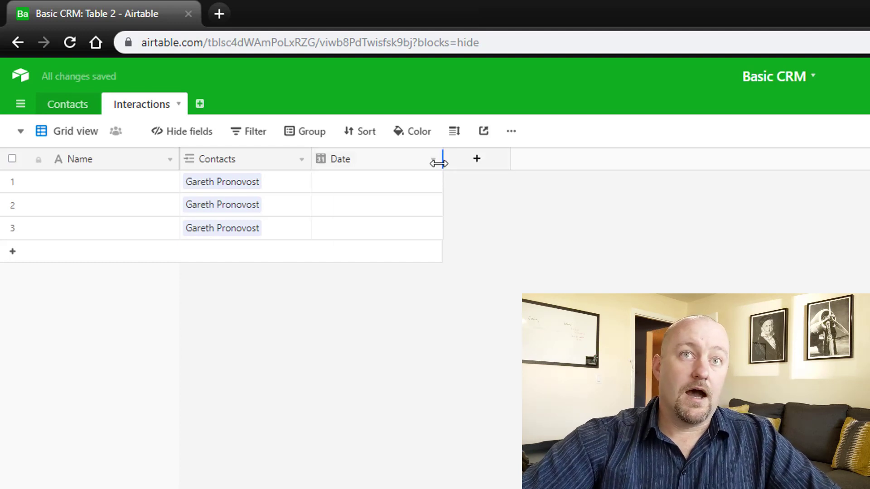
pyautogui.moveTo(443, 159); pyautogui.dragTo(452, 159)
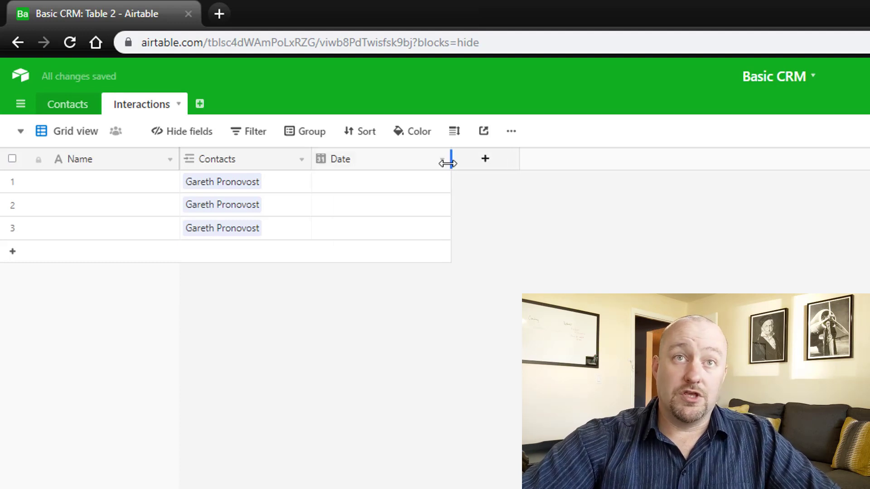
pyautogui.click(375, 187)
pyautogui.click(375, 187)
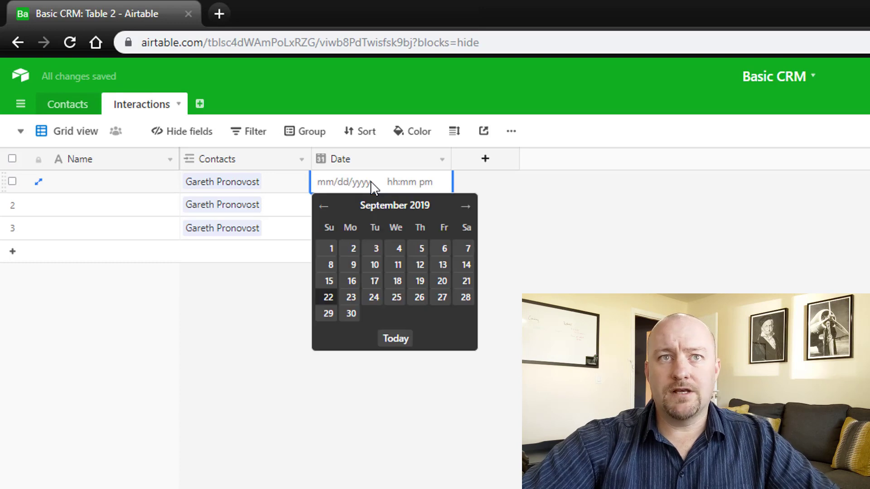
pyautogui.click(539, 232)
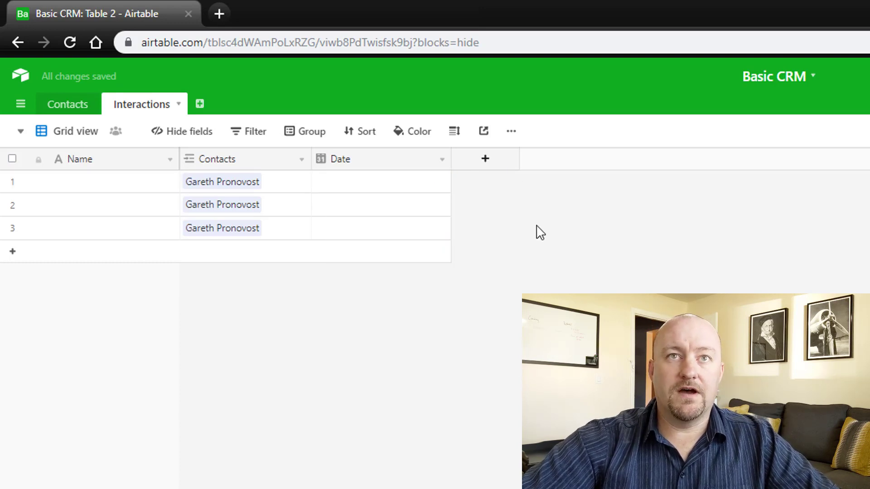
# - Add an Inbound/Outbound field of Single select type to Interactions
pyautogui.click(489, 163)
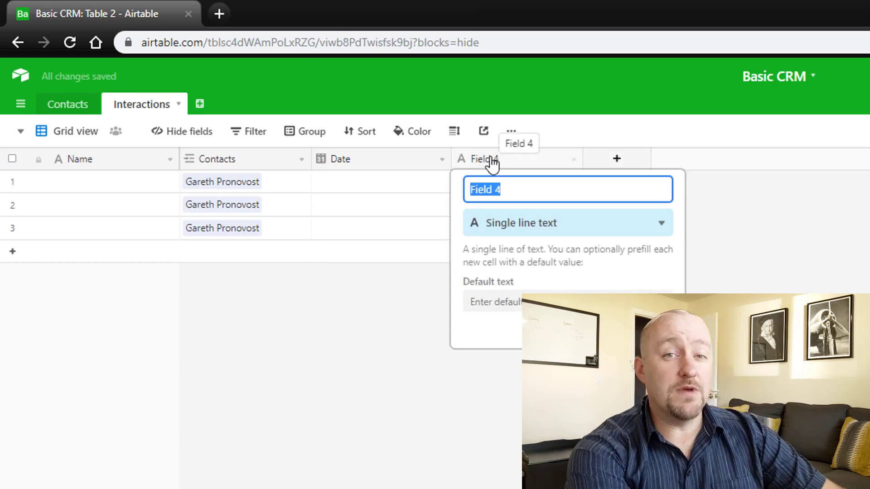
pyautogui.write('In')
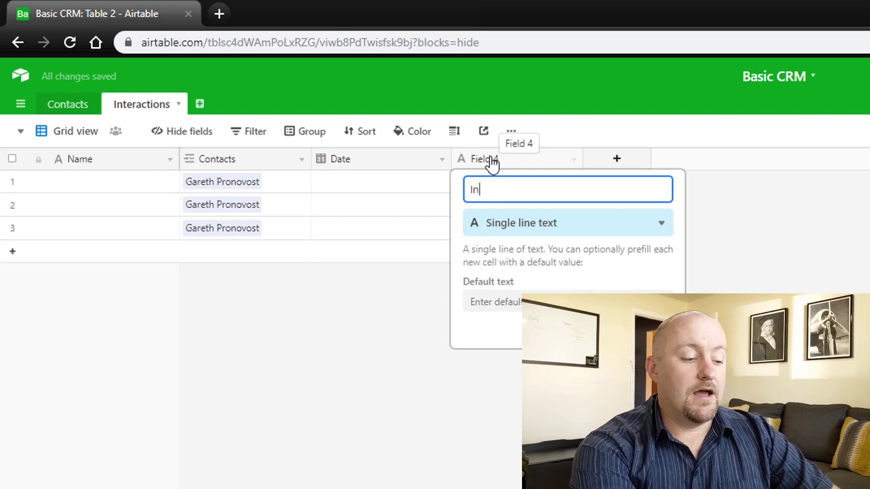
pyautogui.write('b')
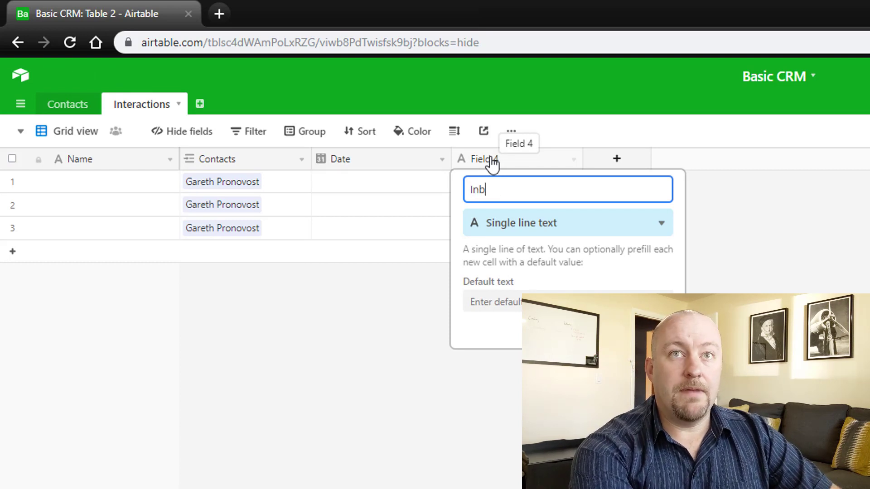
pyautogui.write('ound/Outbound')
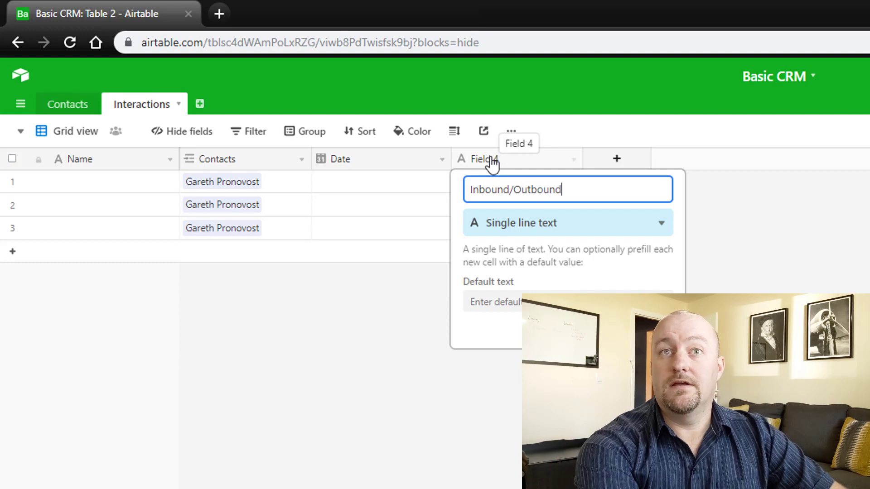
pyautogui.press('Tab')
pyautogui.write('sing')
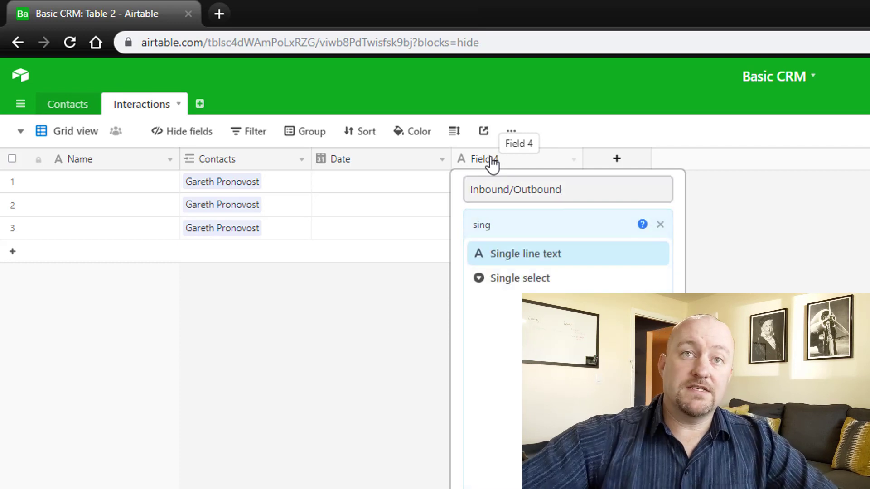
pyautogui.click(532, 279)
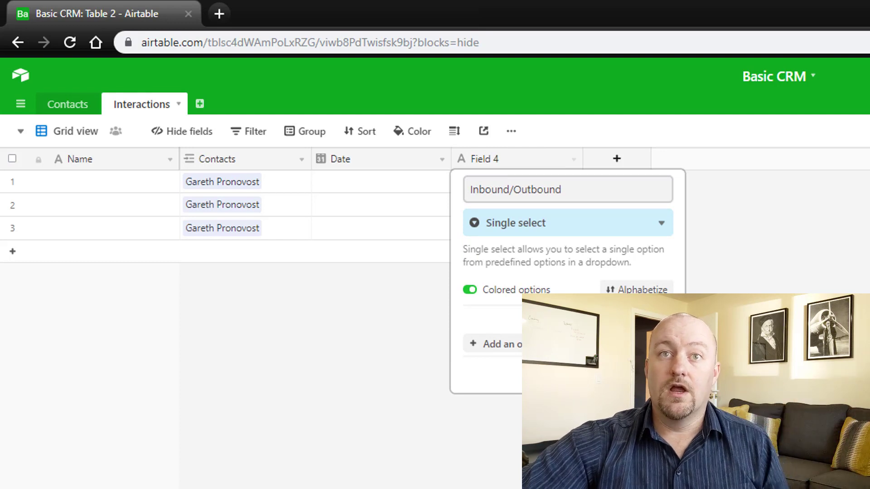
pyautogui.click(653, 375)
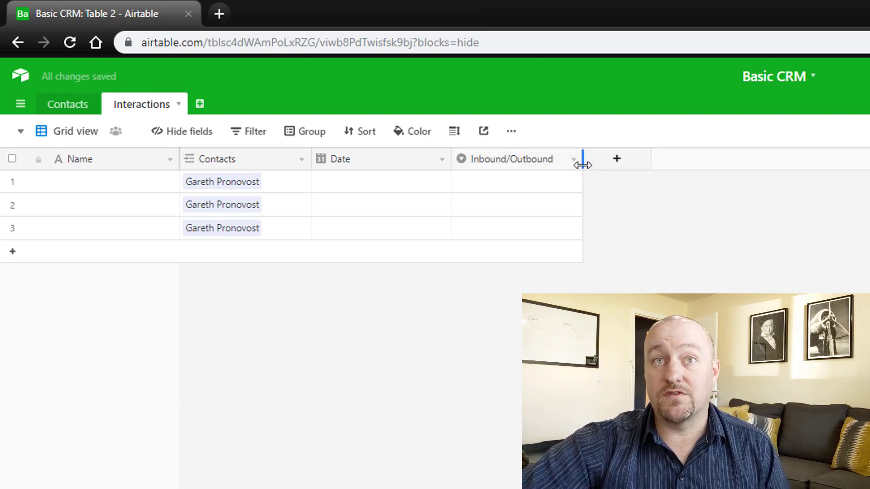
pyautogui.moveTo(582, 159); pyautogui.dragTo(578, 159)
# - Set the three interactions' directions to Inbound, Outbound and Inbound
pyautogui.click(527, 191)
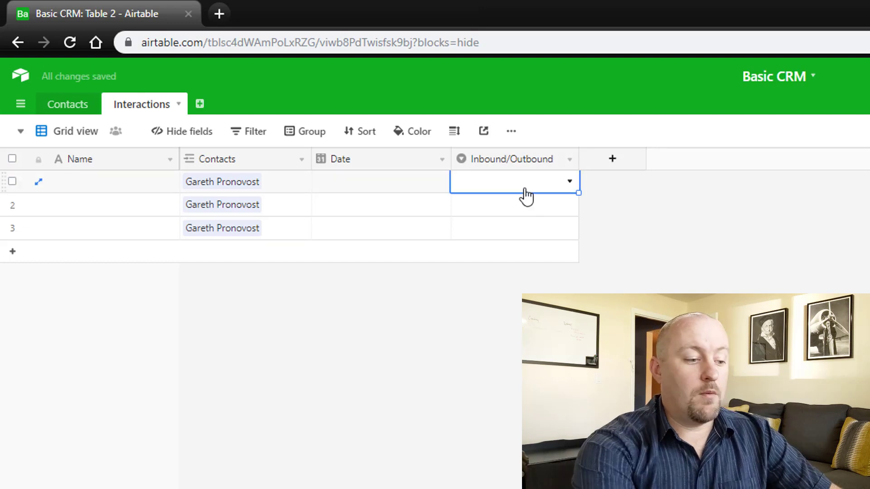
pyautogui.write('Inbound')
pyautogui.press('Return')
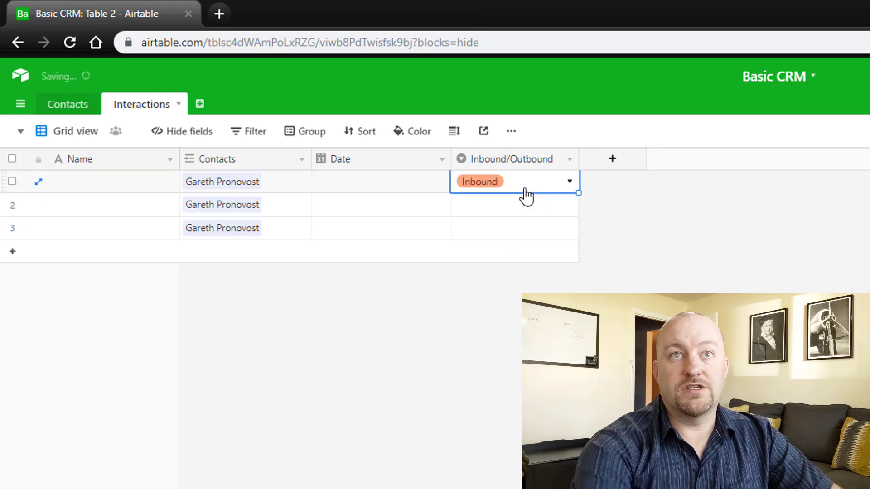
pyautogui.press('Down')
pyautogui.write('Outbound')
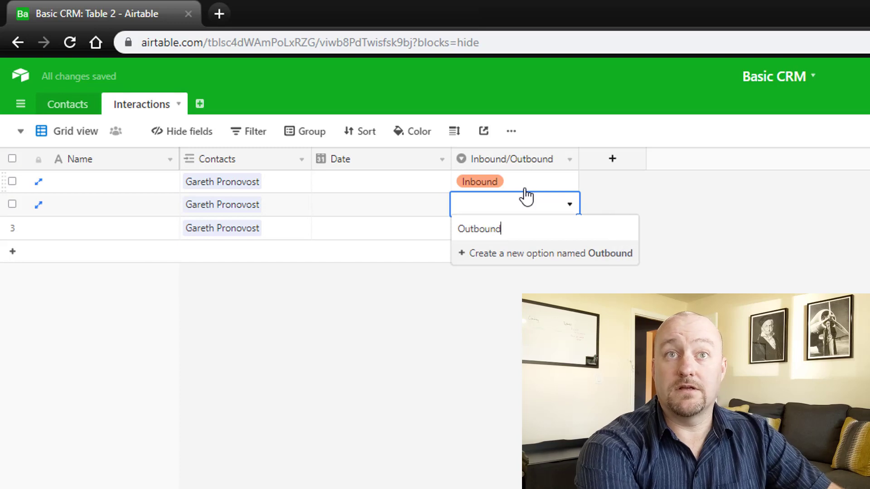
pyautogui.press('Return')
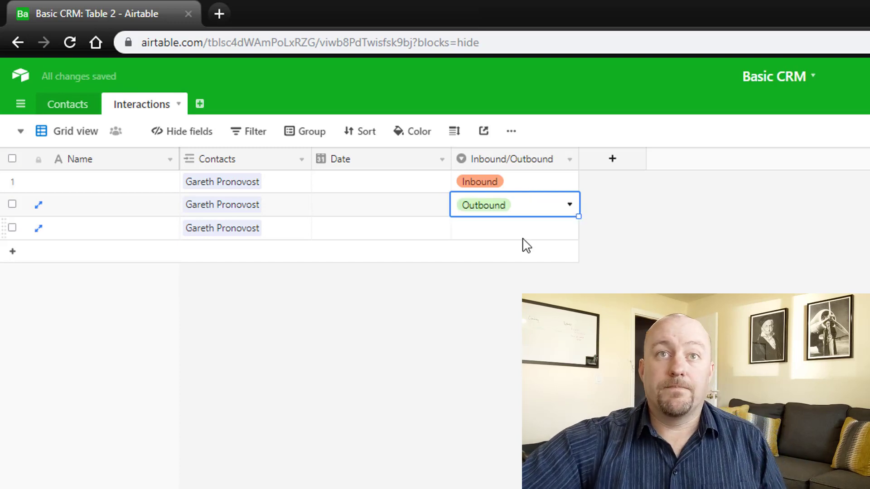
pyautogui.click(510, 235)
pyautogui.click(510, 235)
pyautogui.click(500, 303)
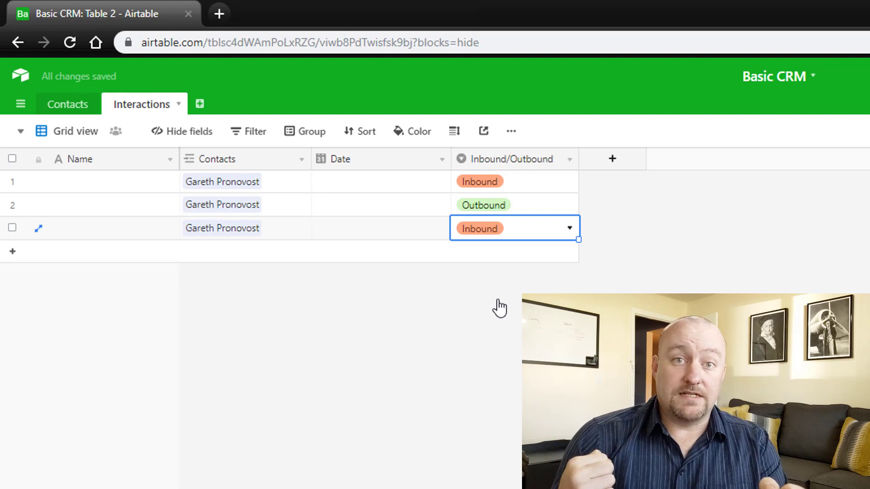
# - Date the three interactions 9/16/2019, 9/18/2019 and 9/26/2019
pyautogui.click(356, 188)
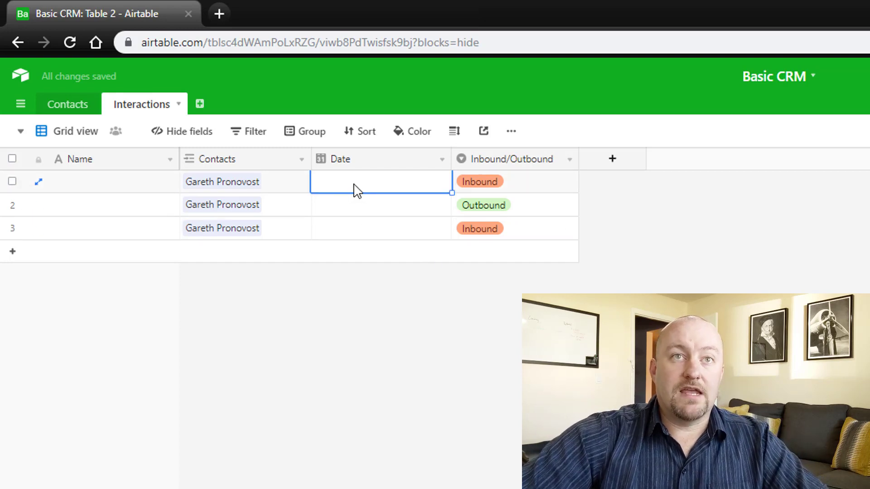
pyautogui.click(356, 187)
pyautogui.click(352, 281)
pyautogui.doubleClick(338, 209)
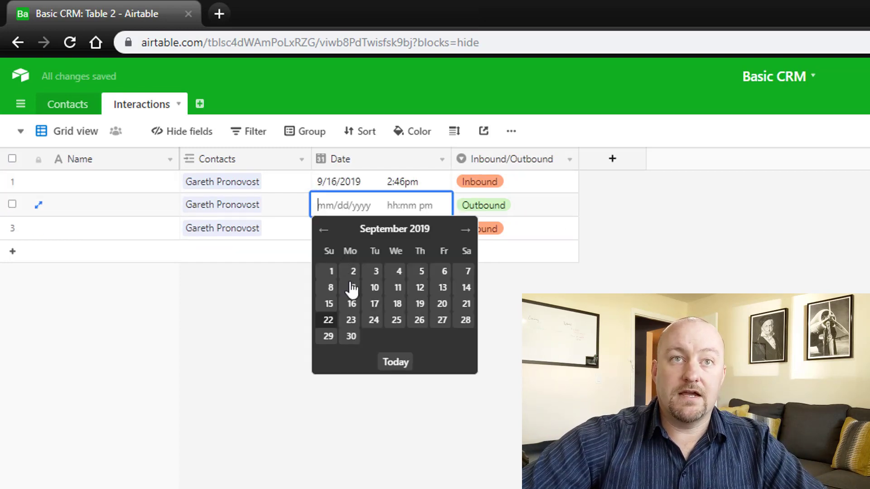
pyautogui.click(398, 304)
pyautogui.doubleClick(356, 231)
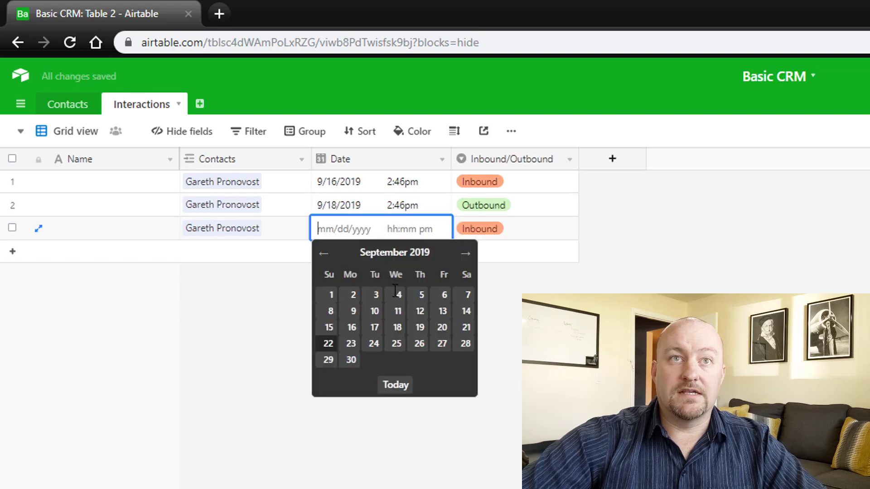
pyautogui.click(419, 343)
pyautogui.click(631, 245)
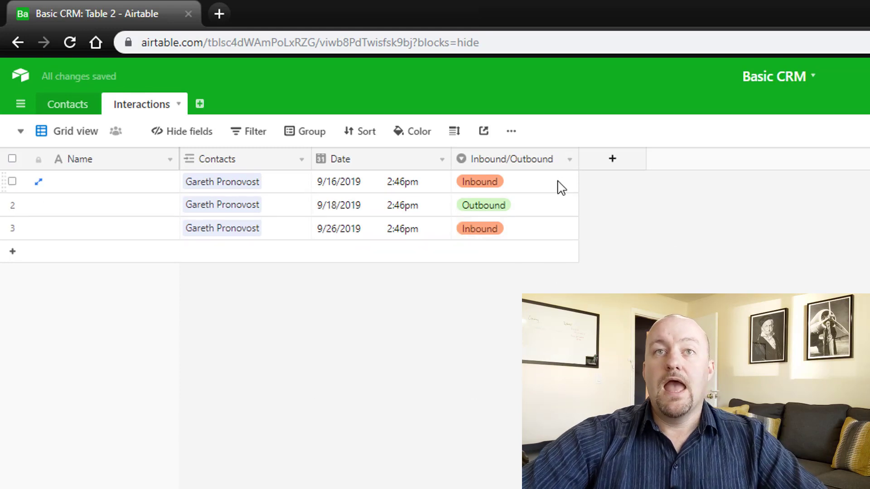
pyautogui.click(546, 158)
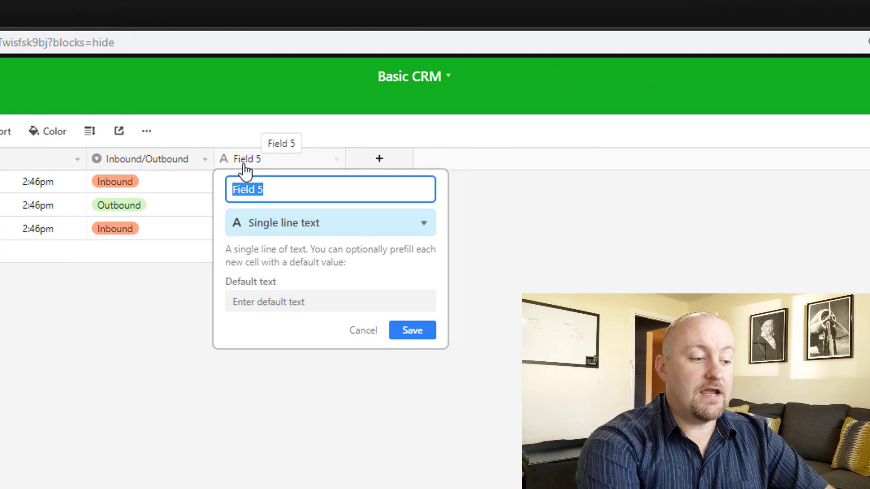
# - Add a Type single-select field with Email and Phone Call options
pyautogui.write('Type')
pyautogui.press('Tab')
pyautogui.write('sing')
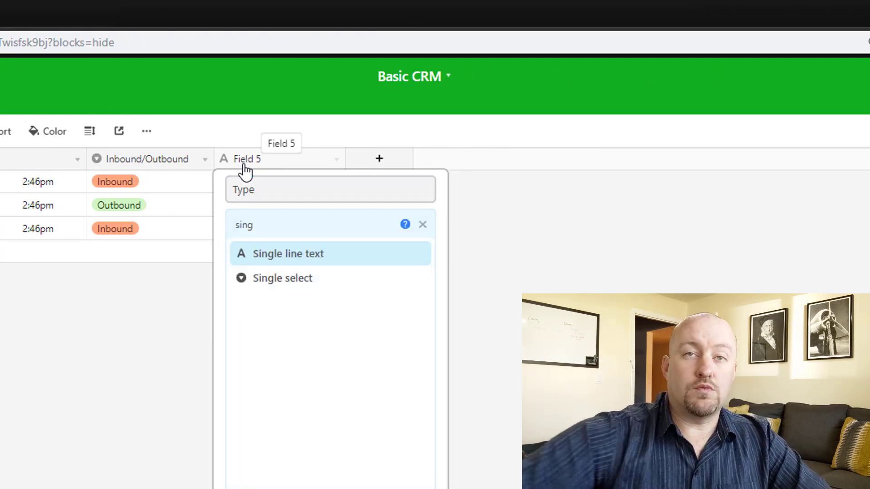
pyautogui.click(307, 281)
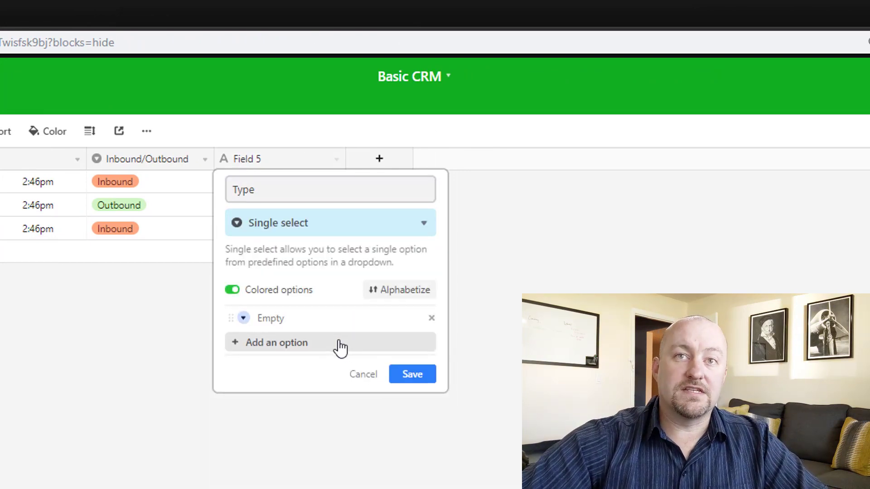
pyautogui.click(340, 348)
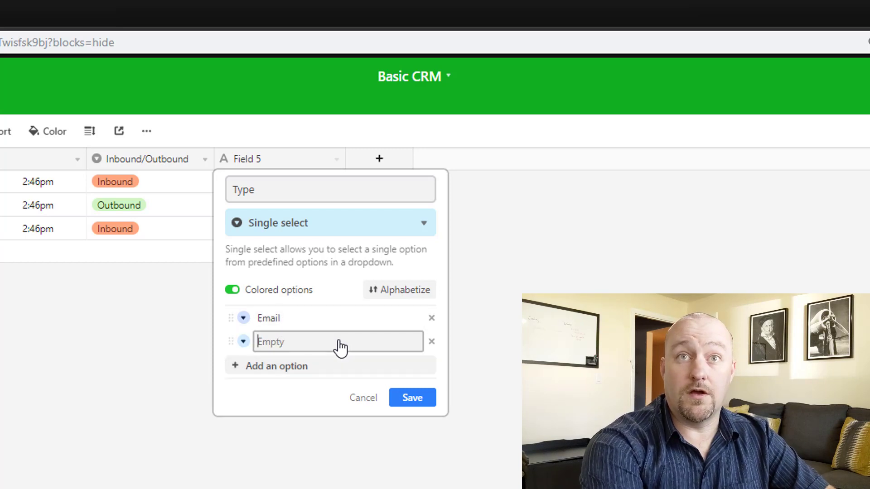
pyautogui.write('Phone Call')
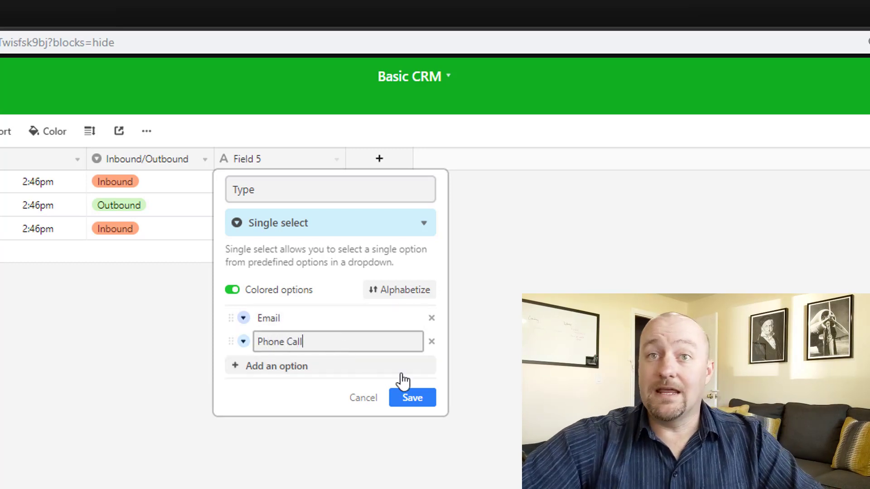
pyautogui.click(410, 399)
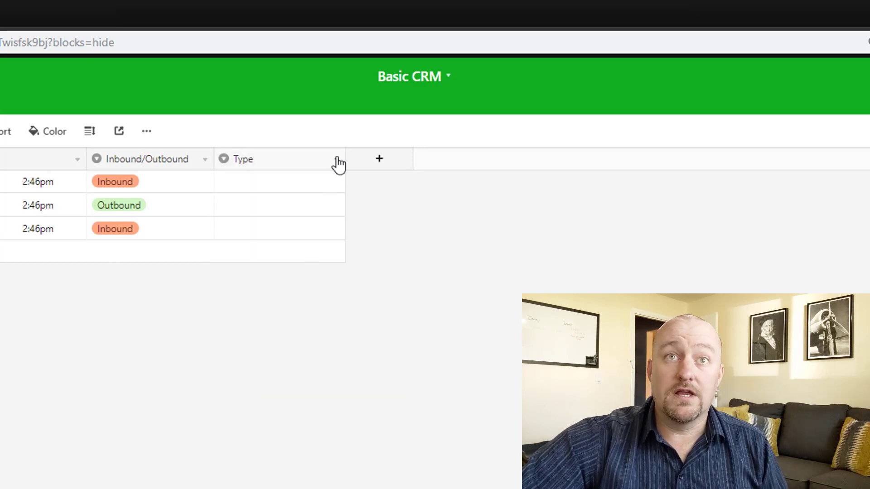
# - Add a Notes field of Long text type
pyautogui.click(377, 169)
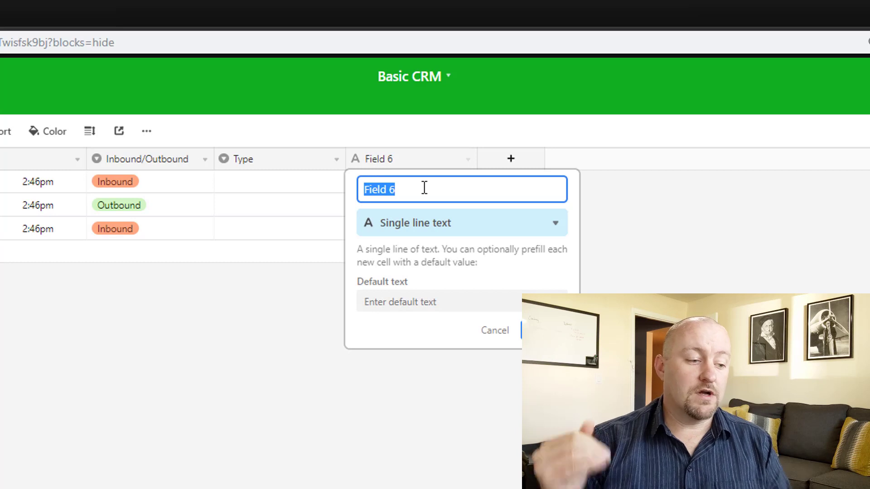
pyautogui.write('Notes')
pyautogui.press('Tab')
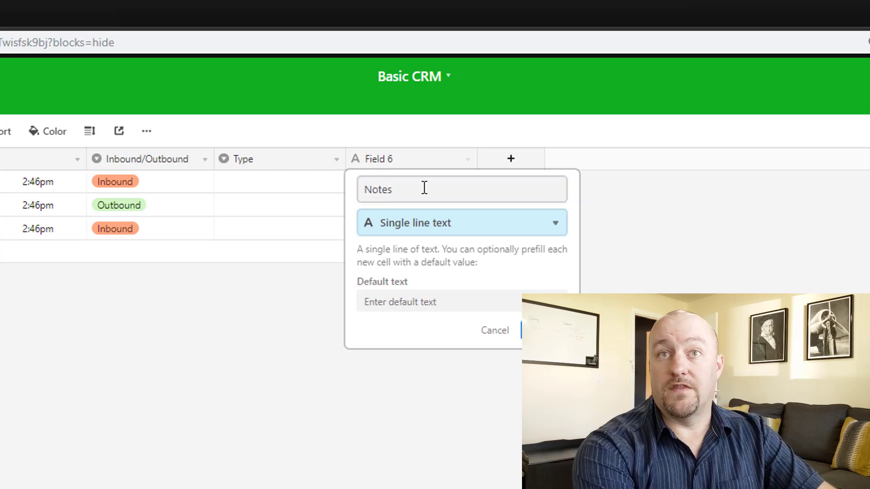
pyautogui.write('long')
pyautogui.press('Return')
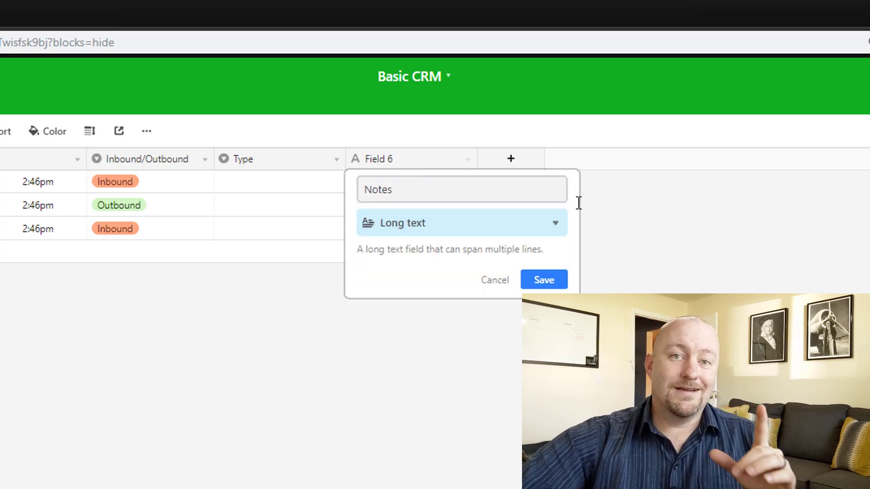
pyautogui.click(550, 284)
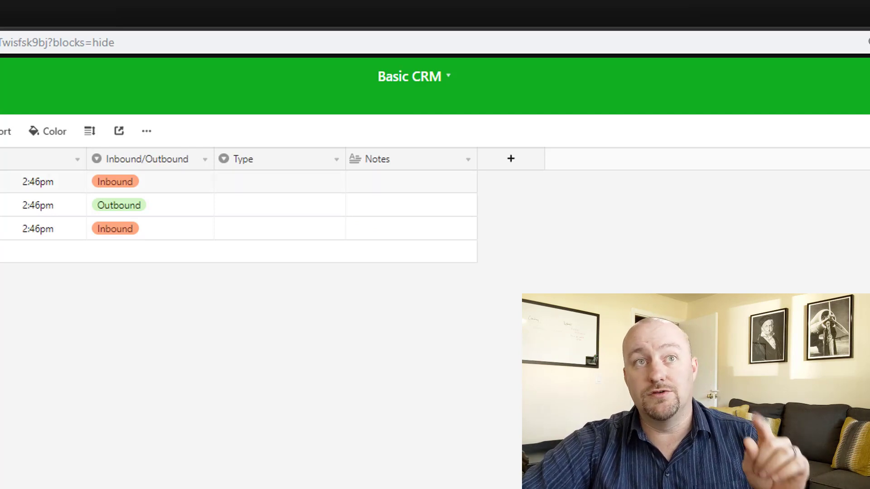
# - Set Type to Email, Email and Phone Call for rows 1–3, then narrow the Type and Inbound/Outbound columns
pyautogui.doubleClick(254, 183)
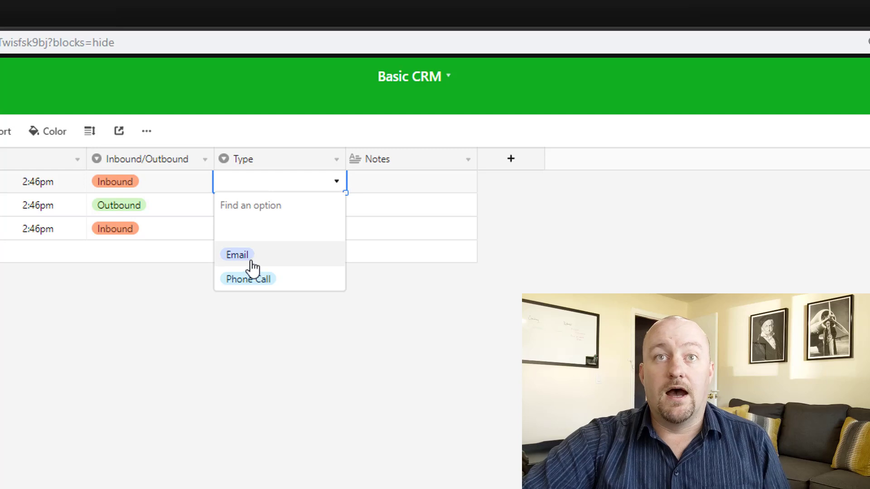
pyautogui.click(248, 256)
pyautogui.doubleClick(245, 208)
pyautogui.click(264, 278)
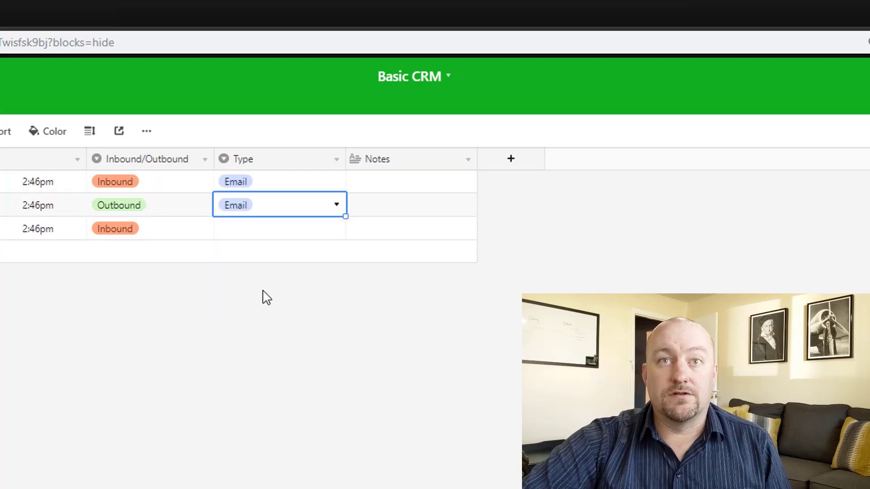
pyautogui.doubleClick(249, 231)
pyautogui.click(248, 326)
pyautogui.click(295, 415)
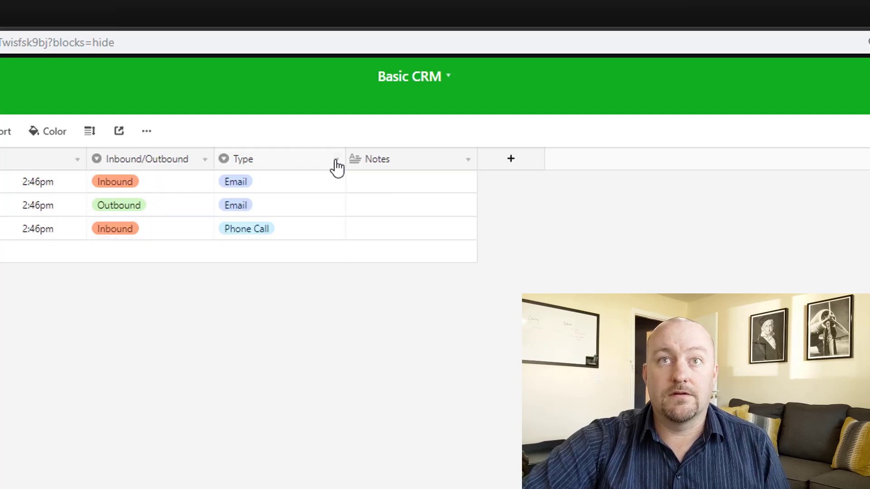
pyautogui.moveTo(345, 160); pyautogui.dragTo(310, 160)
pyautogui.moveTo(214, 160); pyautogui.dragTo(207, 164)
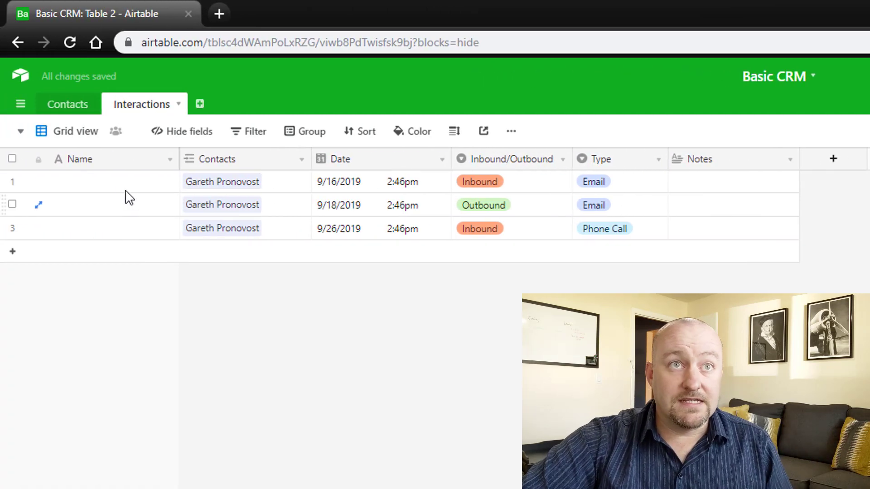
# - Rename the primary field to 'Interaction ID' and make it a Formula field
pyautogui.doubleClick(115, 161)
pyautogui.write('I')
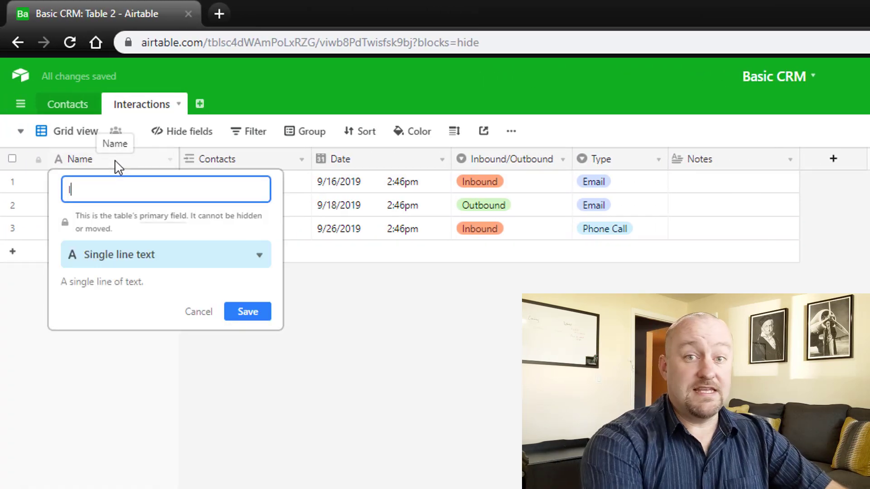
pyautogui.write('nteraction')
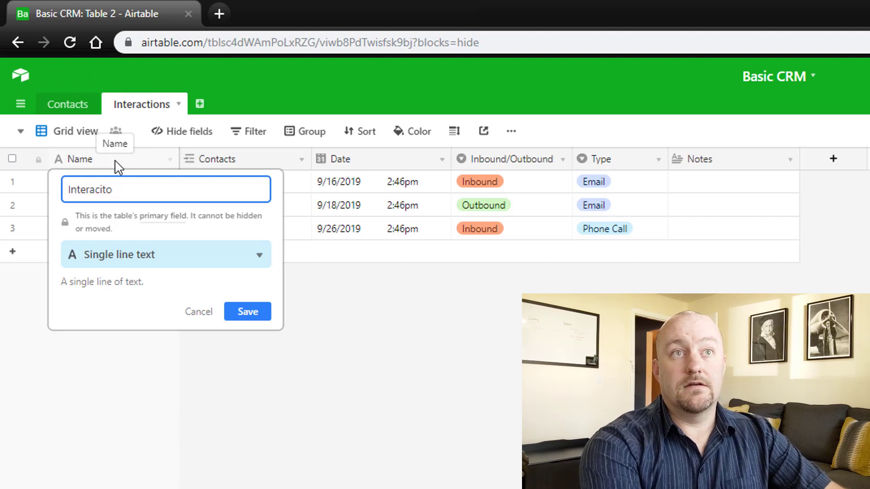
pyautogui.press('BackSpace')
pyautogui.press('BackSpace')
pyautogui.press('BackSpace')
pyautogui.write('ion ID')
pyautogui.press('Tab')
pyautogui.write('for')
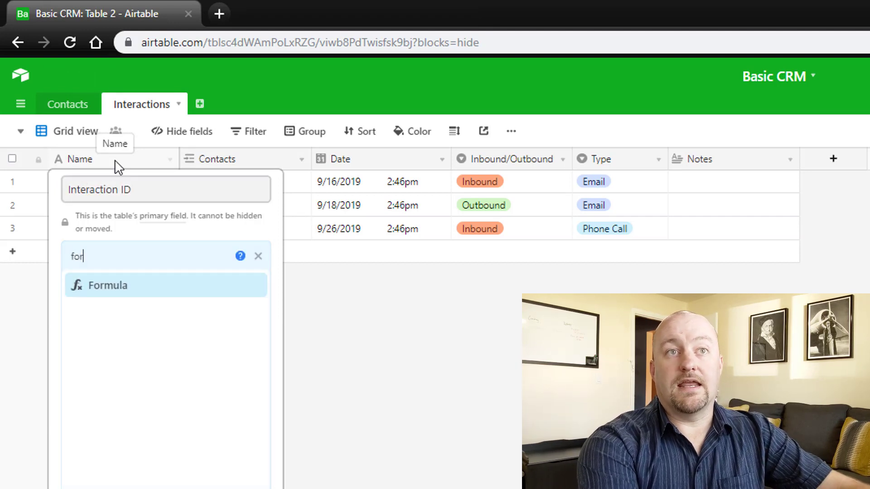
pyautogui.press('Return')
# - Enter the formula CONCATENATE(Contacts," - ",Type," - ",DATETIME_FORMAT(Date,'llll')) and save it
pyautogui.click(124, 380)
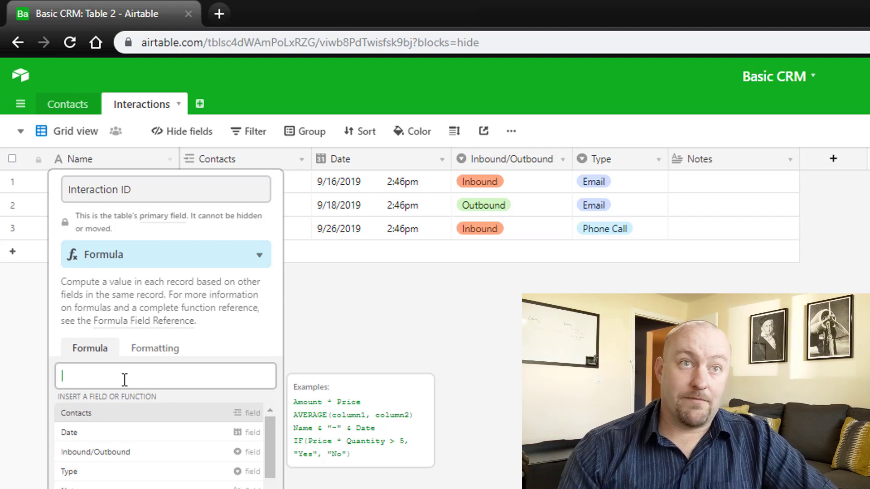
pyautogui.write('CONCATENATE()')
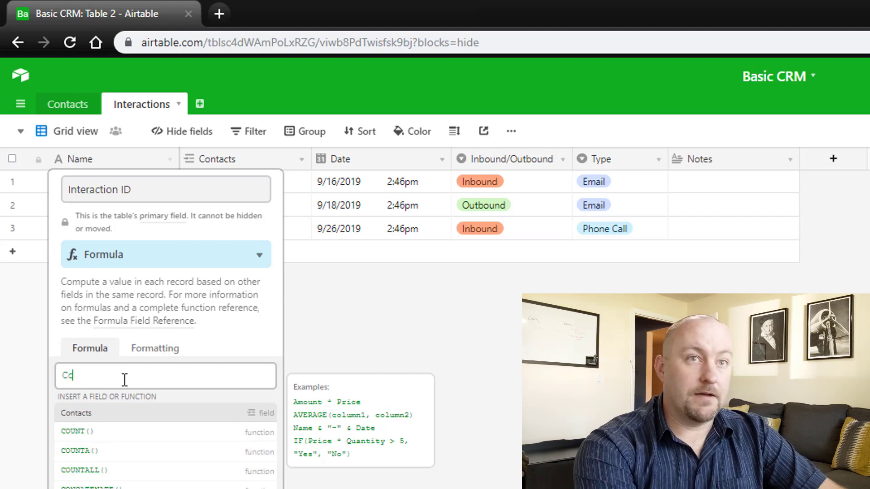
pyautogui.press('Return')
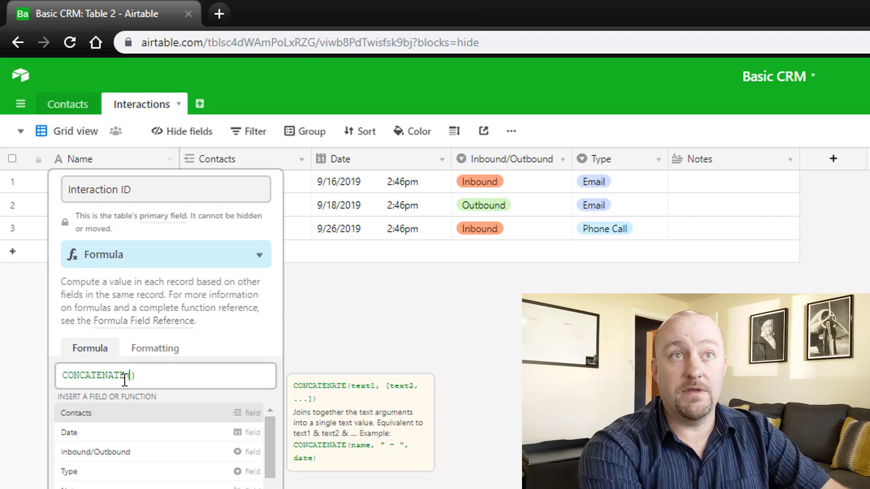
pyautogui.write('con')
pyautogui.press('Return')
pyautogui.write('," ')
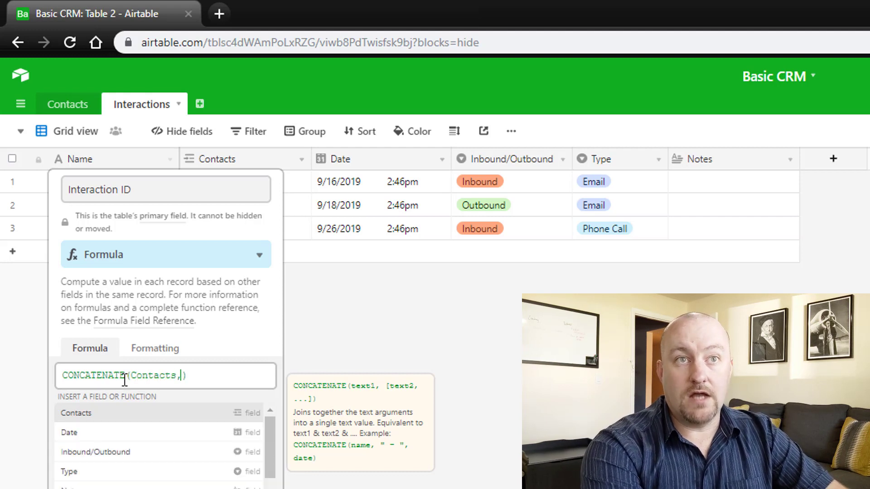
pyautogui.write('- ",')
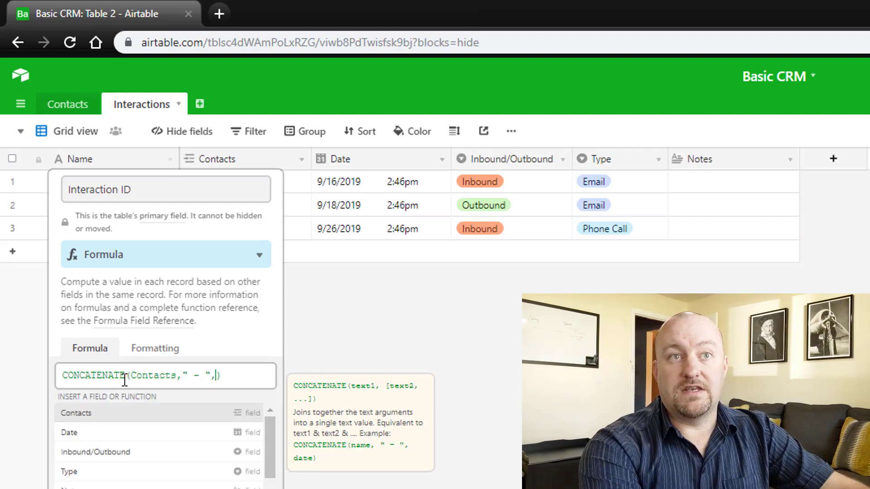
pyautogui.write('typ')
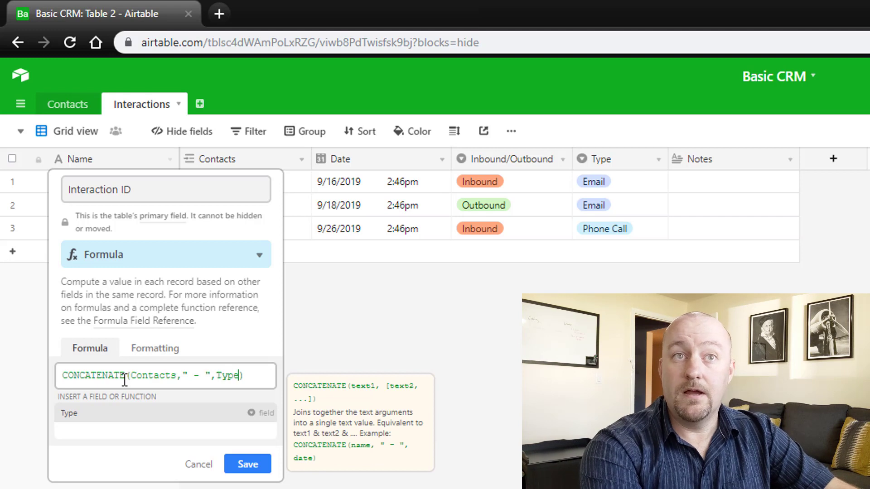
pyautogui.write('," ')
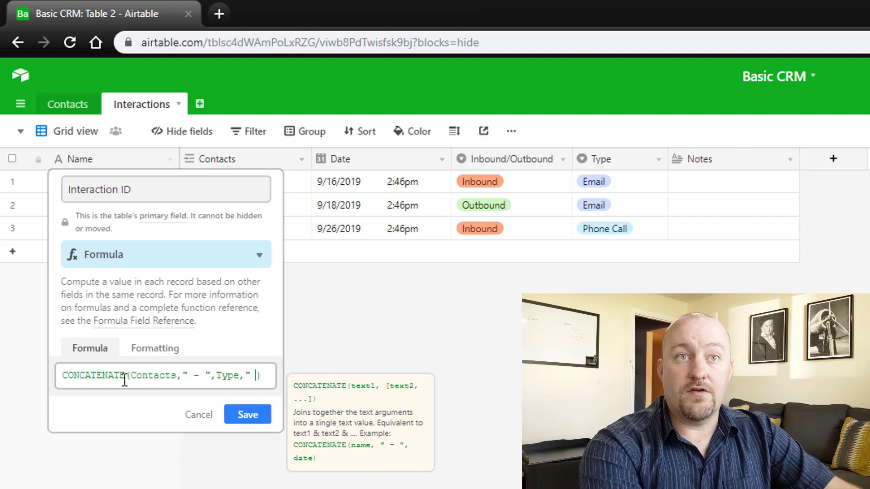
pyautogui.write('- ",')
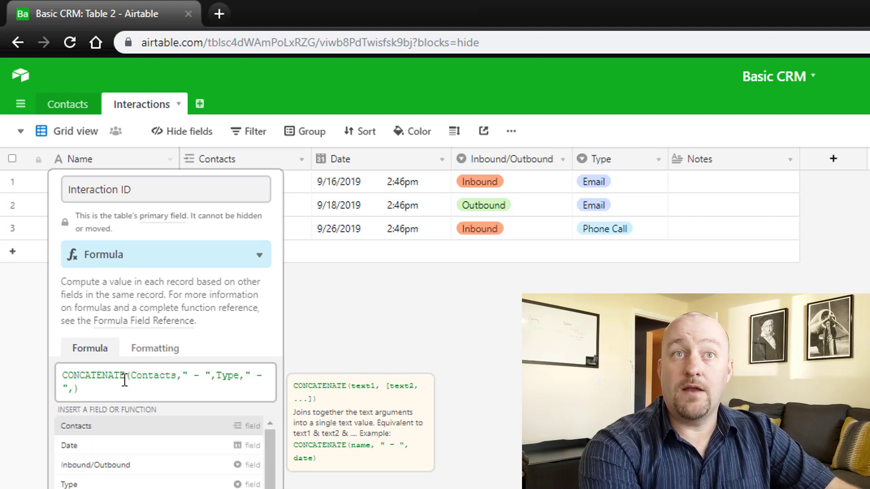
pyautogui.write('date')
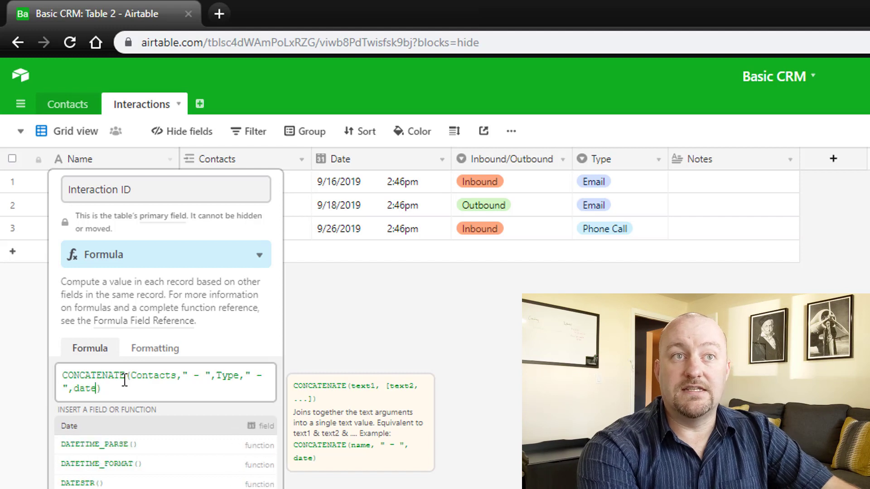
pyautogui.press('Down')
pyautogui.press('Down')
pyautogui.press('Return')
pyautogui.write('Date')
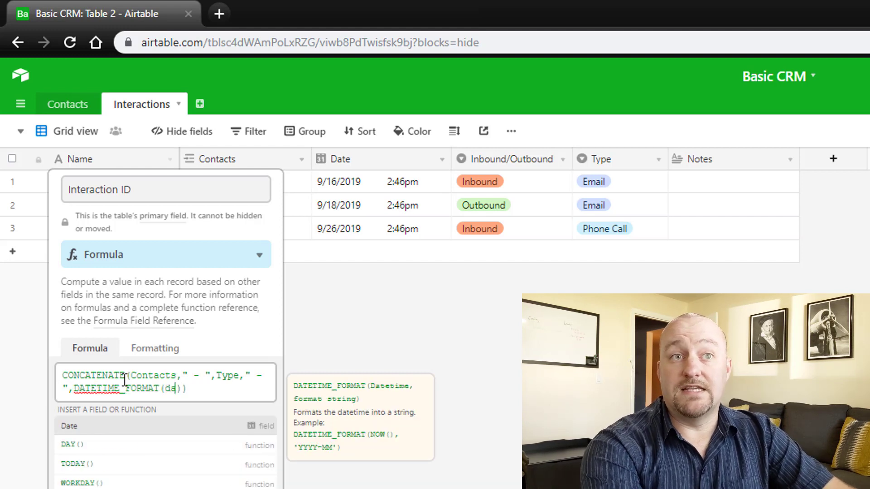
pyautogui.write(", '")
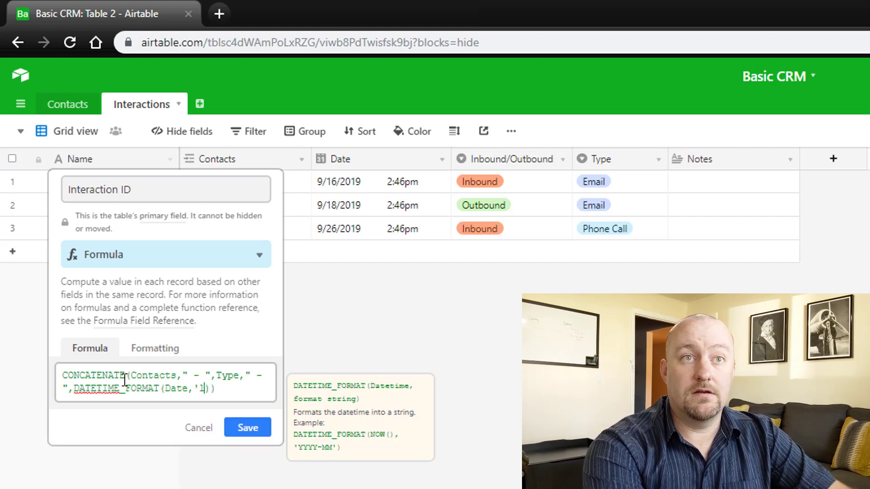
pyautogui.write("llll'")
pyautogui.press('Return')
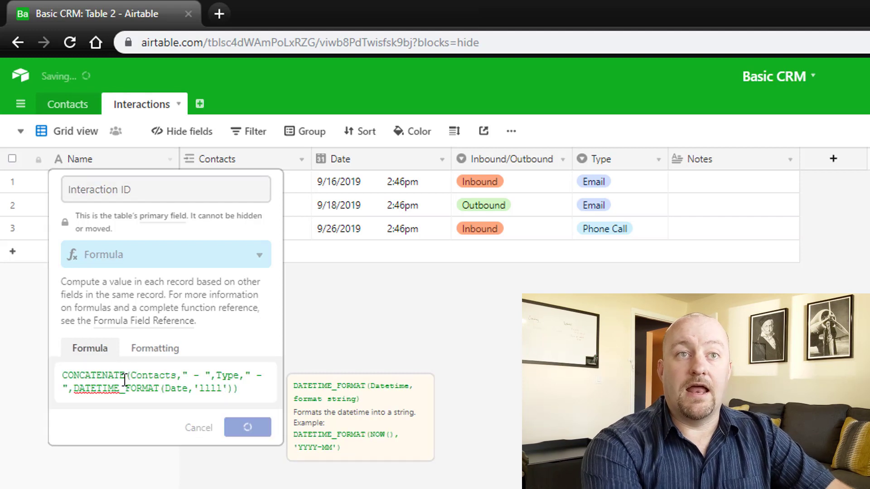
# - Widen the Interaction ID column and inspect the first two rows' full IDs
pyautogui.moveTo(179, 159); pyautogui.dragTo(338, 160)
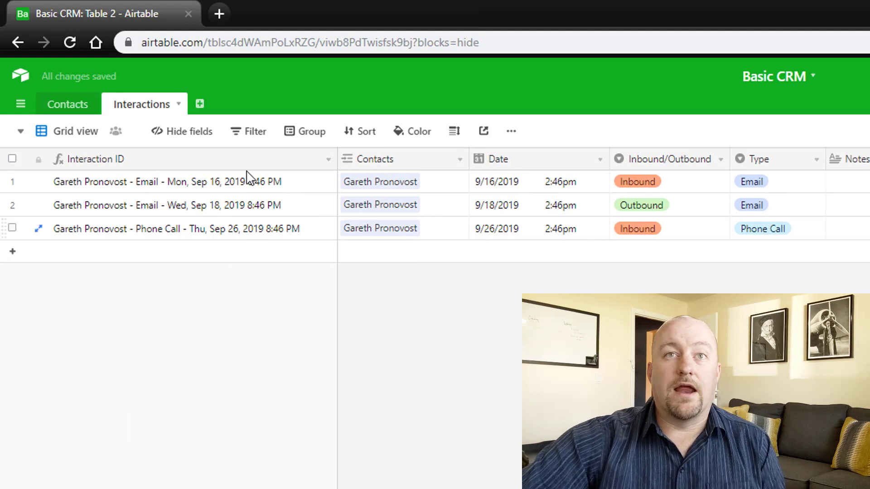
pyautogui.click(218, 191)
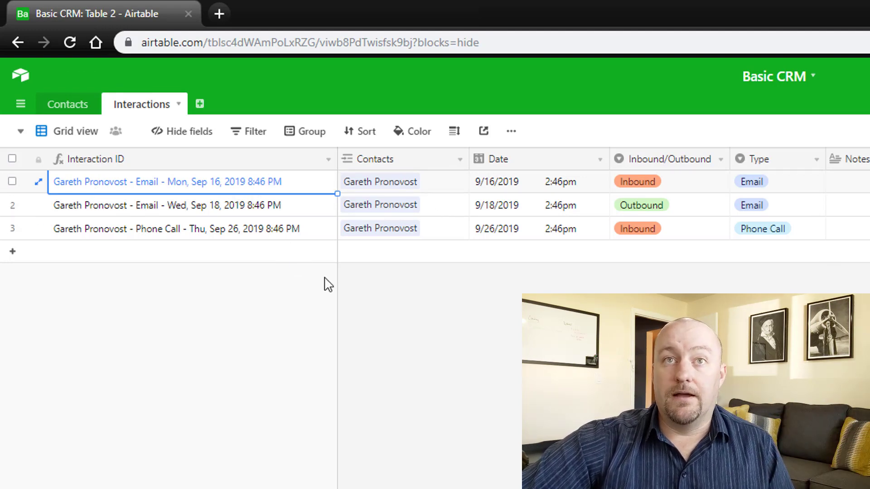
pyautogui.click(120, 209)
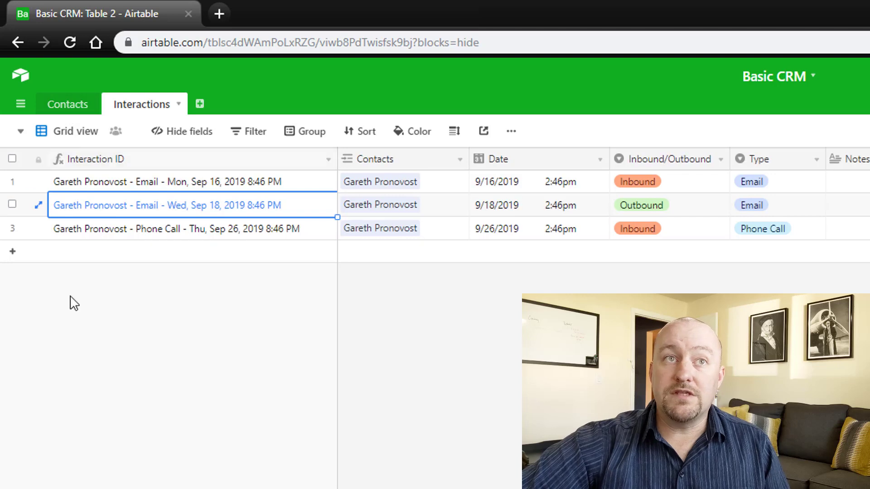
pyautogui.click(59, 109)
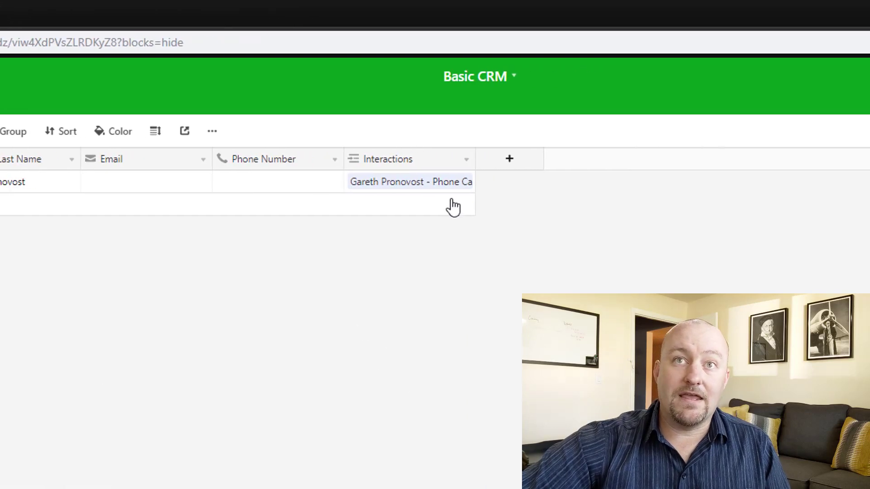
pyautogui.moveTo(406, 163); pyautogui.dragTo(866, 156)
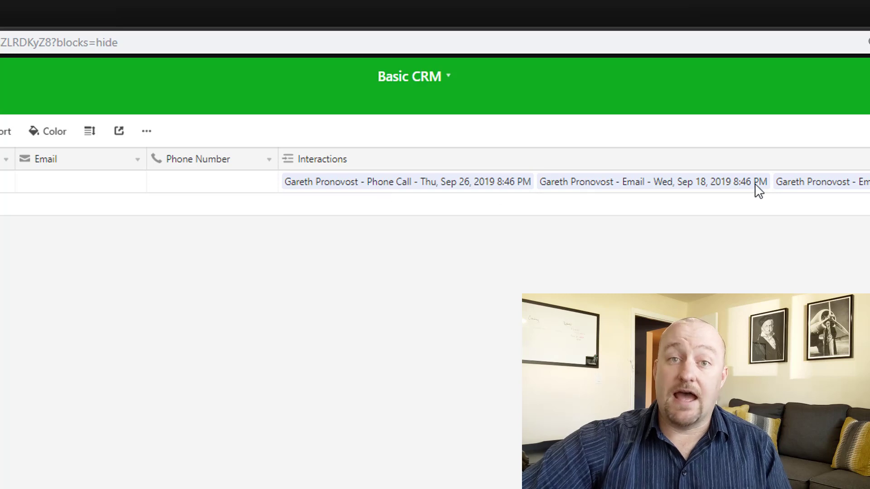
pyautogui.click(410, 185)
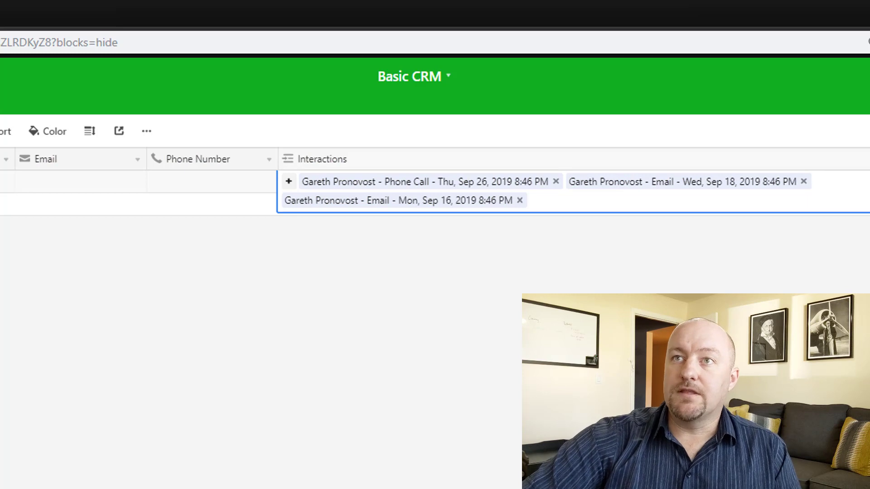
pyautogui.moveTo(869, 172); pyautogui.dragTo(521, 181)
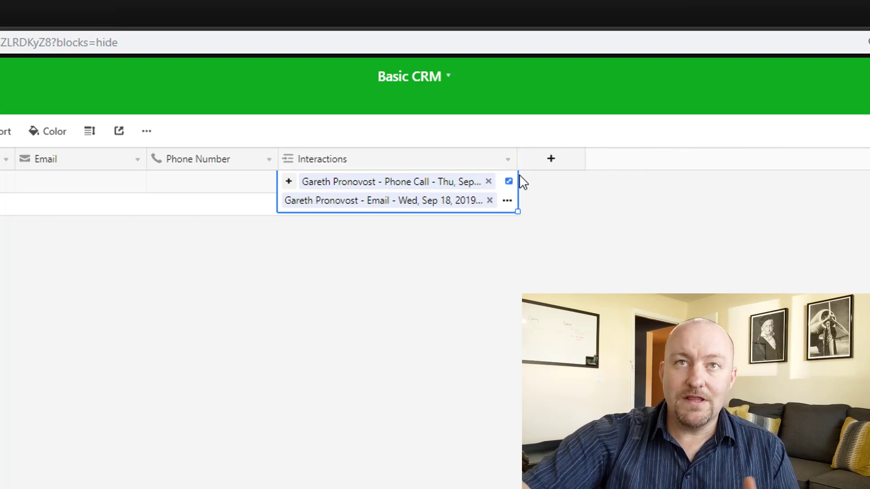
pyautogui.click(425, 379)
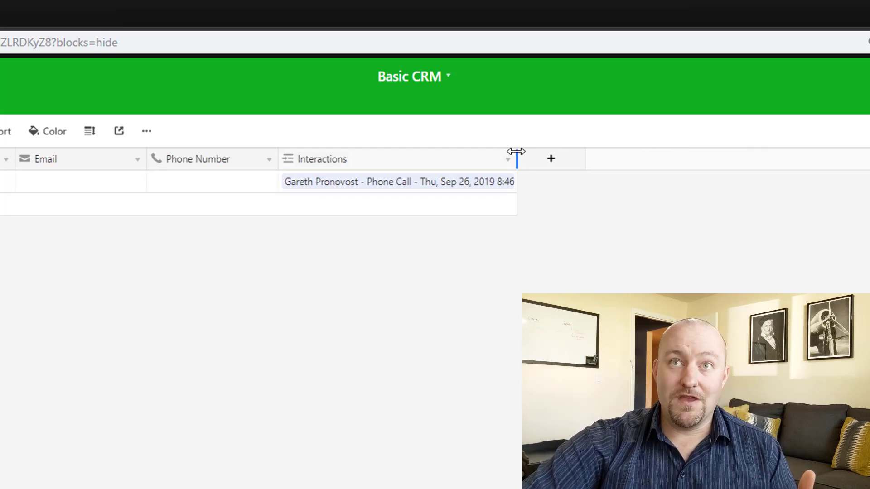
pyautogui.moveTo(516, 149); pyautogui.dragTo(377, 164)
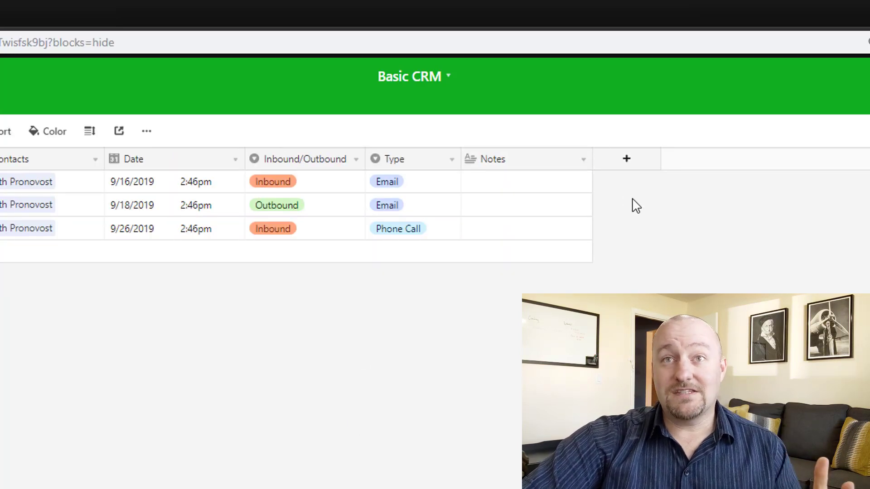
# - Create a single line text field called 'Next Step' in the Interactions table
pyautogui.click(631, 160)
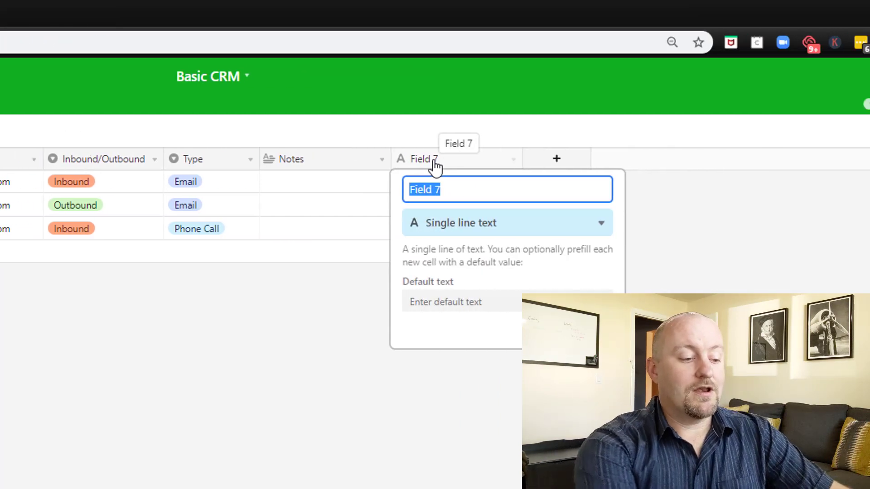
pyautogui.write('Nex')
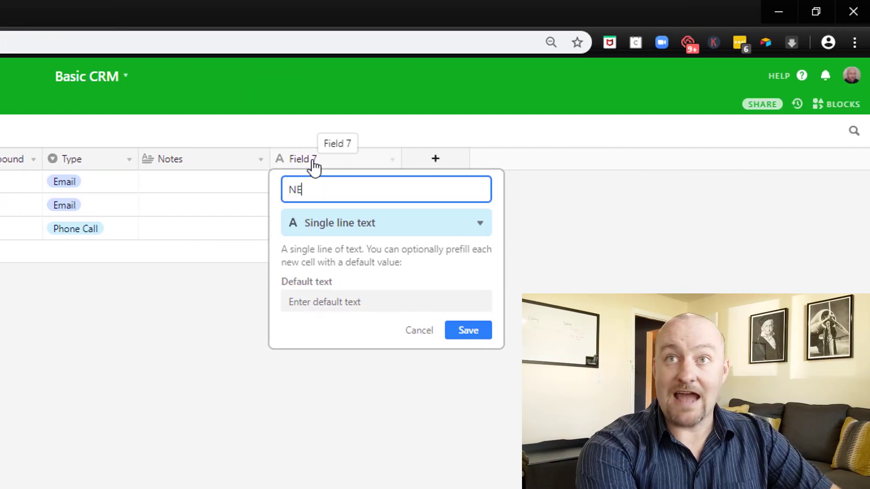
pyautogui.write('Step')
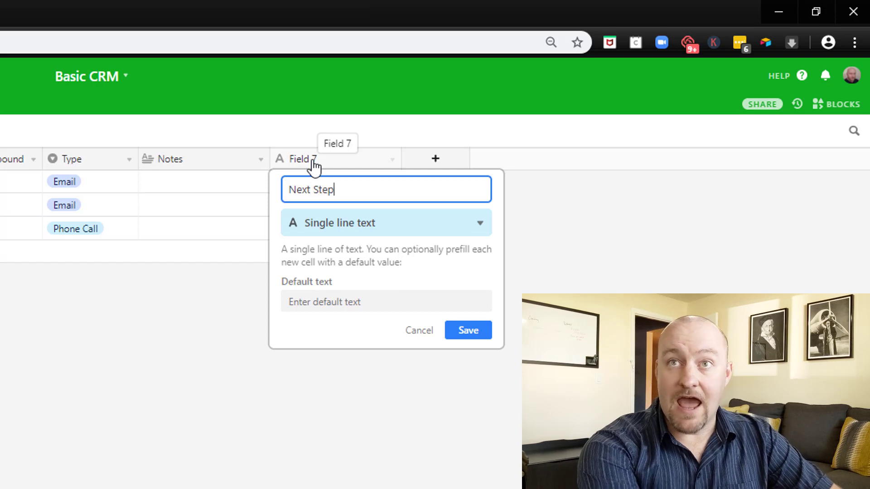
pyautogui.press('Tab')
pyautogui.write('lon')
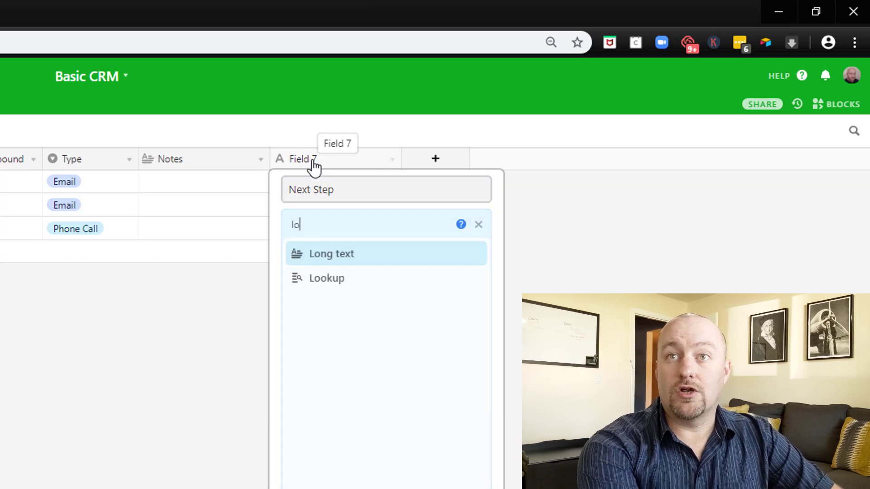
pyautogui.press('BackSpace')
pyautogui.press('BackSpace')
pyautogui.press('BackSpace')
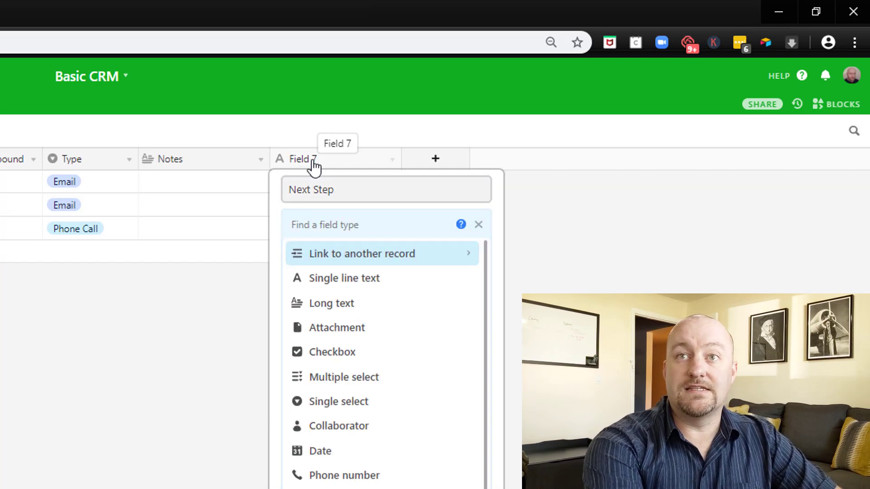
pyautogui.write('sing')
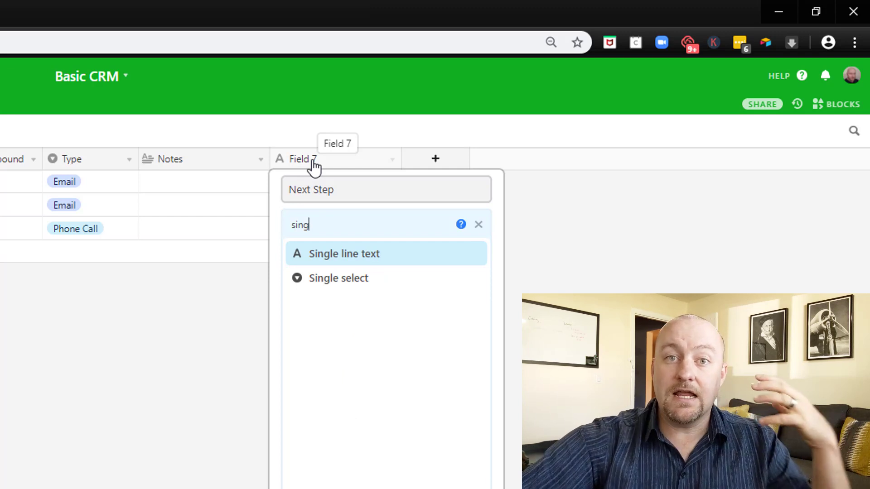
pyautogui.click(336, 256)
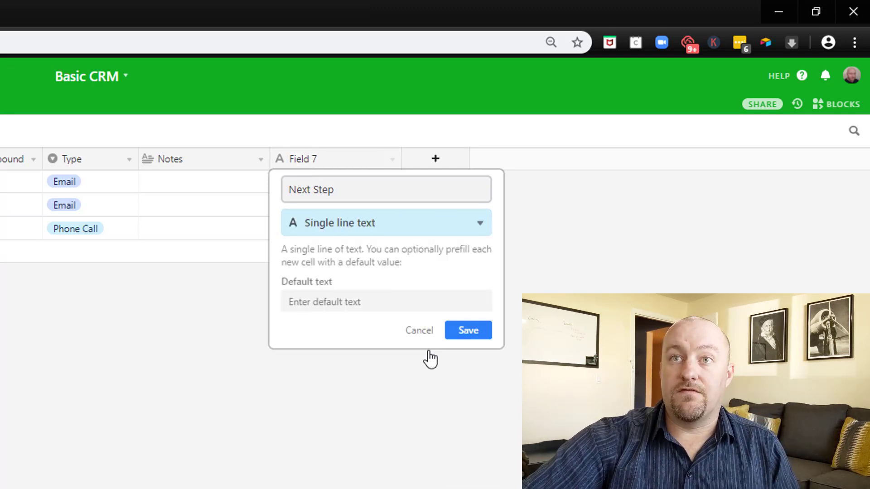
pyautogui.click(467, 331)
pyautogui.click(319, 183)
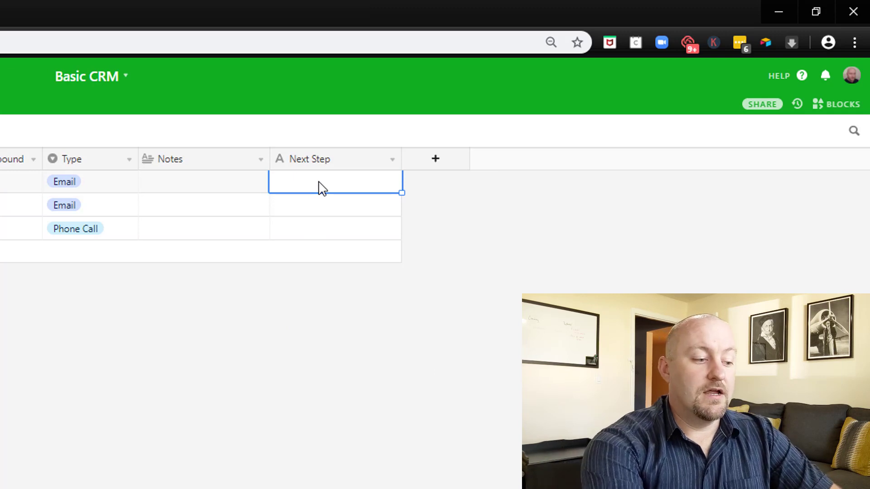
# - Enter 'Draw up a scope', 'Sign Contract' and 'Start Work' as Next Steps, then go to Contacts
pyautogui.write('Draw up')
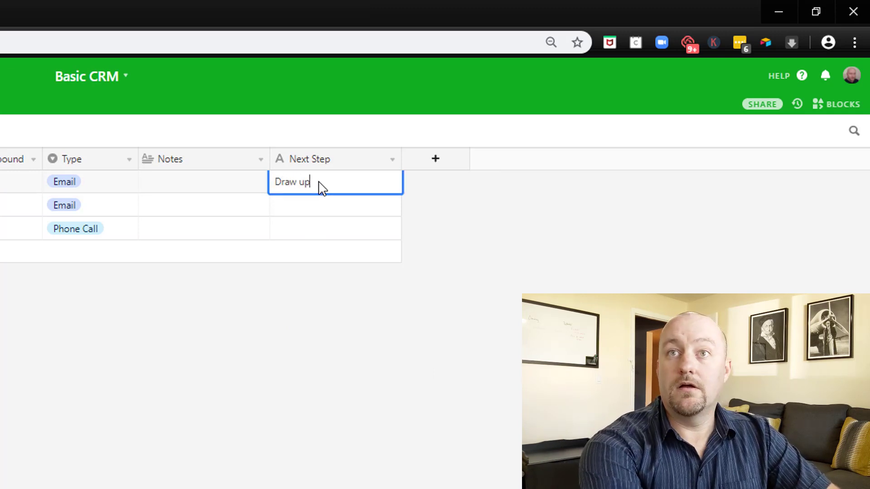
pyautogui.write(' a scope')
pyautogui.press('Return')
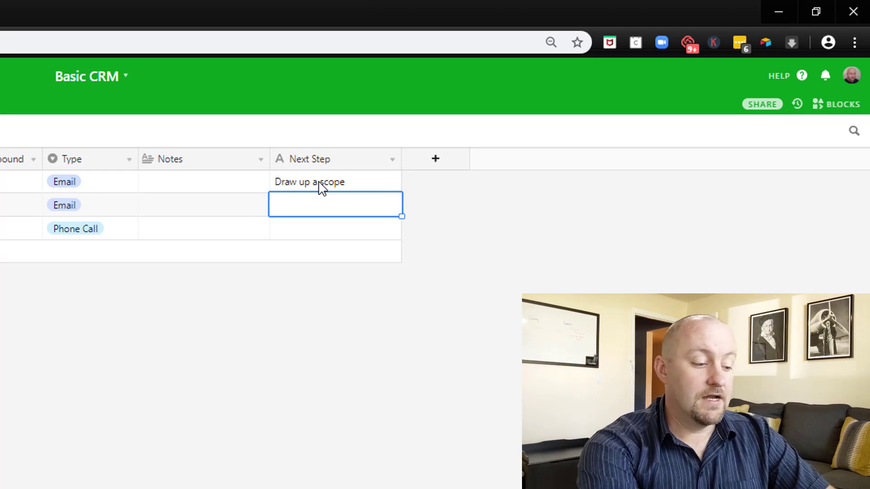
pyautogui.write('Sign Contract')
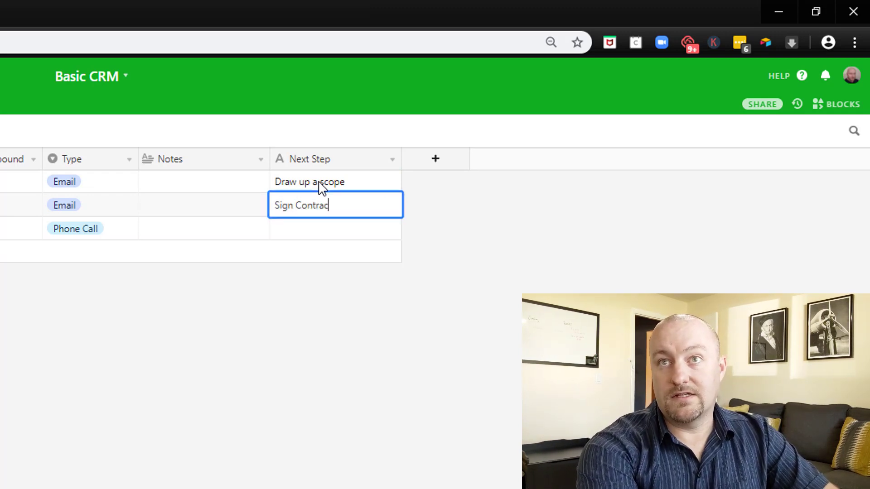
pyautogui.press('Return')
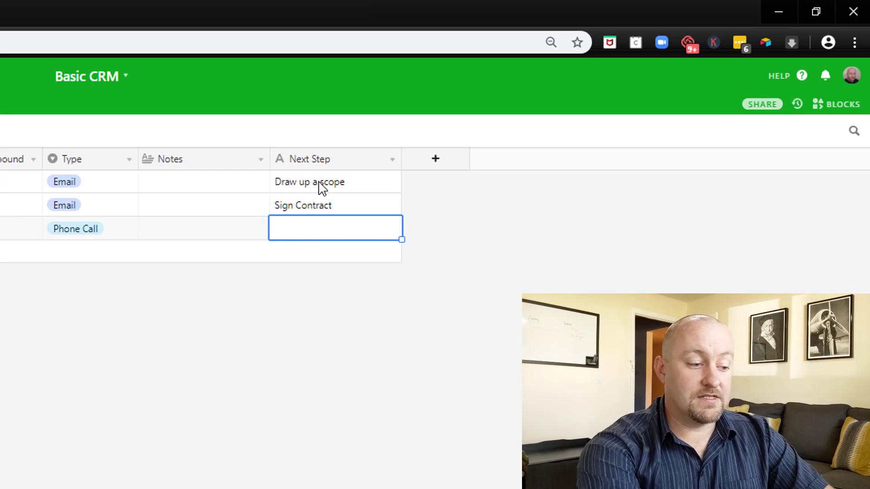
pyautogui.write('Start Work')
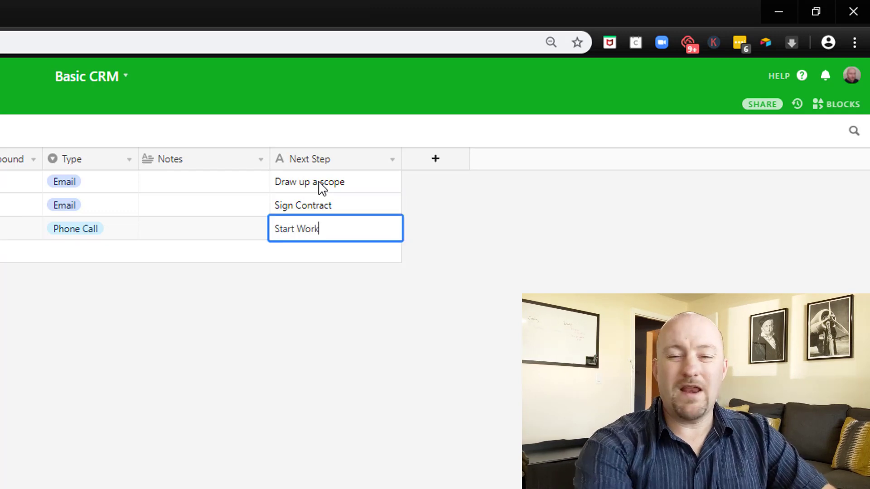
pyautogui.hotkey('shift', 'Tab')
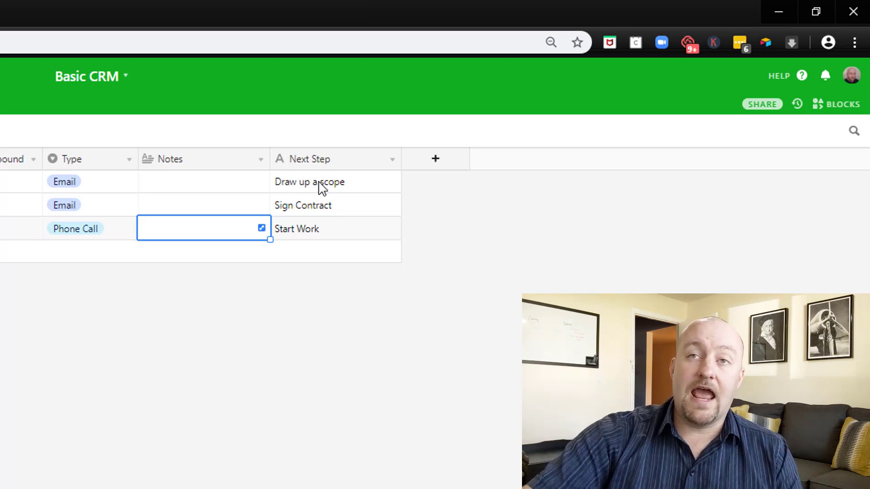
pyautogui.click(322, 187)
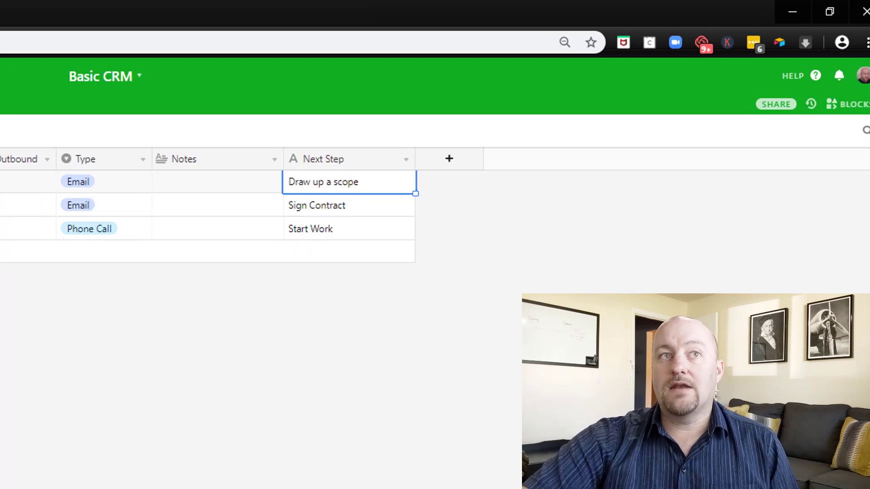
pyautogui.click(73, 107)
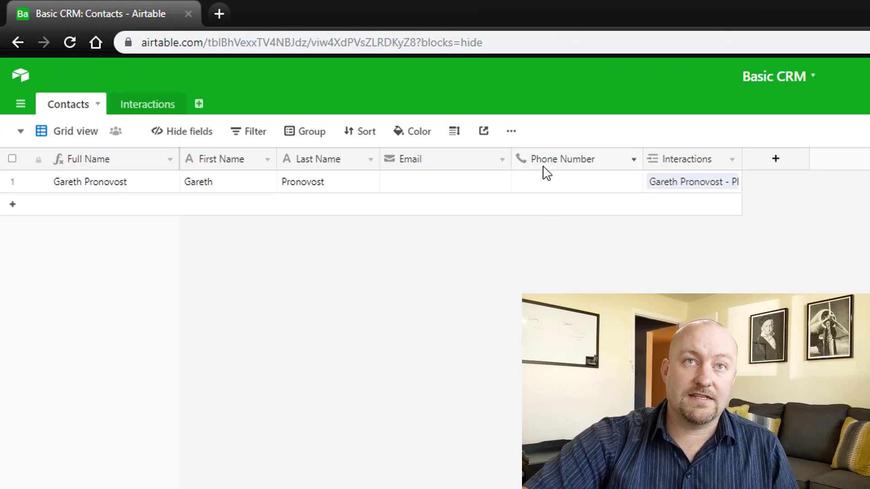
pyautogui.click(773, 167)
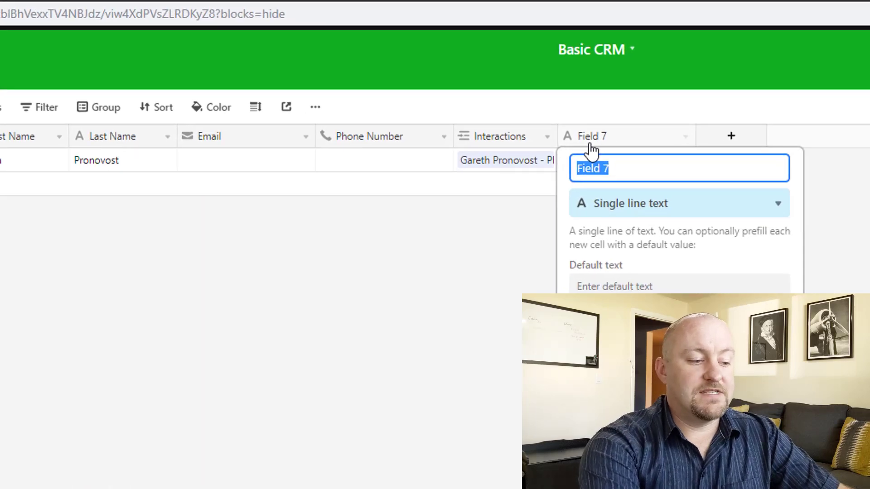
pyautogui.write('Next Steps')
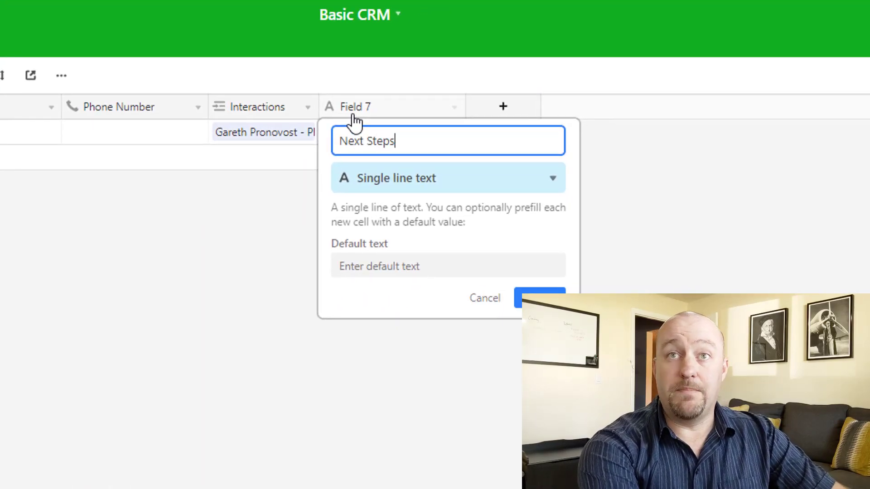
pyautogui.press('Return')
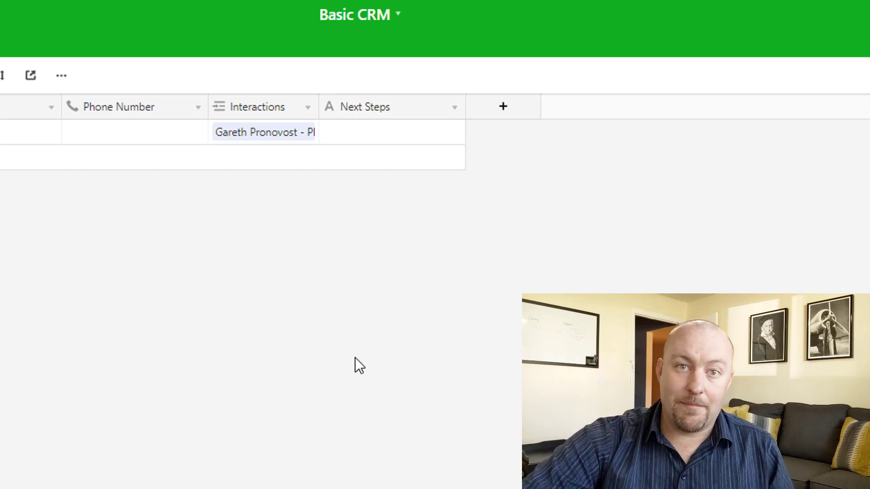
pyautogui.click(1, 44)
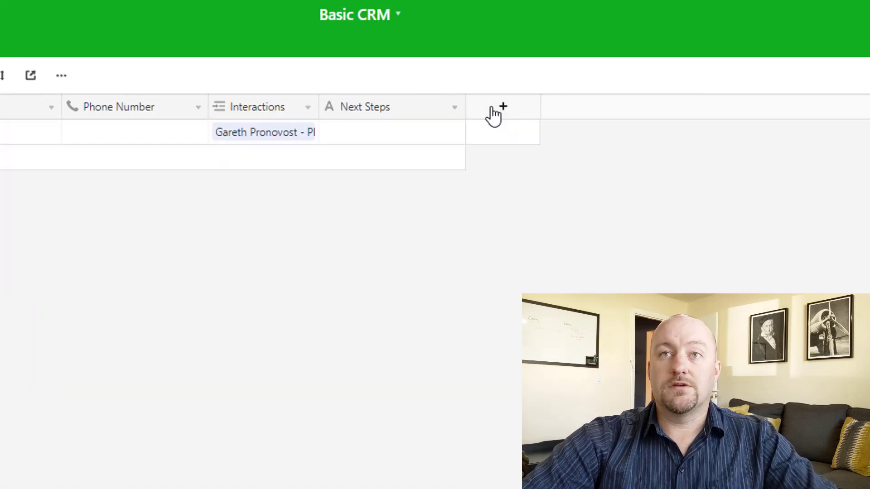
# - Add a 'Max Interaction Date' rollup of the Interactions Date field using MAX(values)
pyautogui.click(498, 111)
pyautogui.write('M')
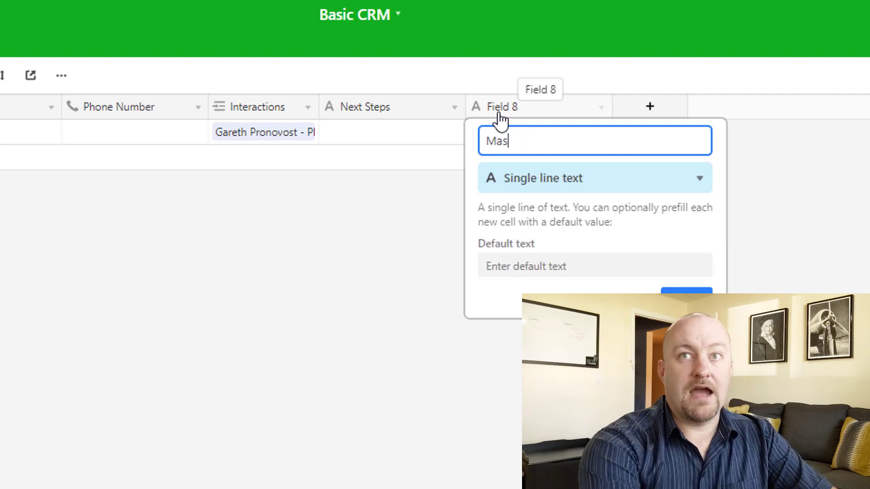
pyautogui.write('ax Interaction ')
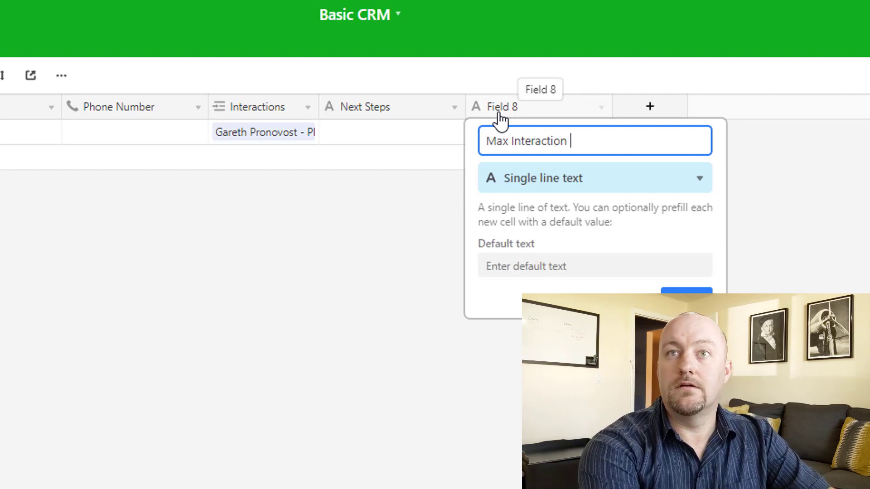
pyautogui.write('Date')
pyautogui.press('Tab')
pyautogui.write('ro')
pyautogui.press('Return')
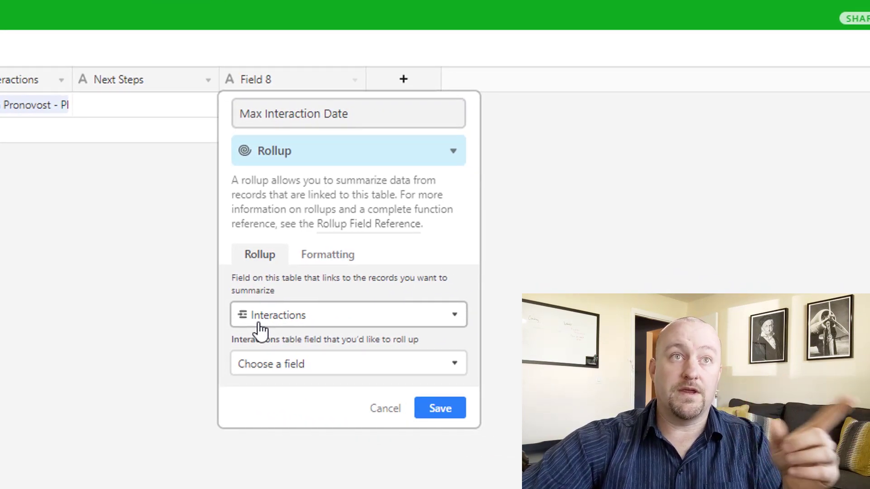
pyautogui.click(278, 364)
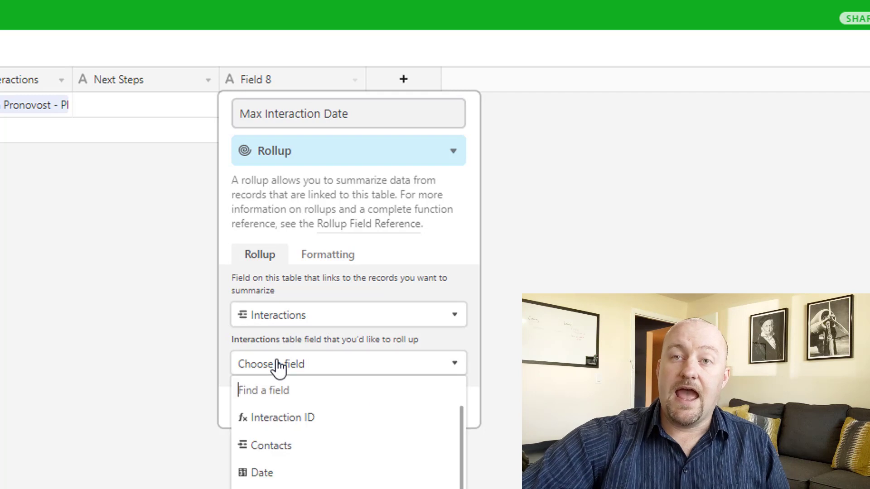
pyautogui.click(278, 472)
pyautogui.click(275, 432)
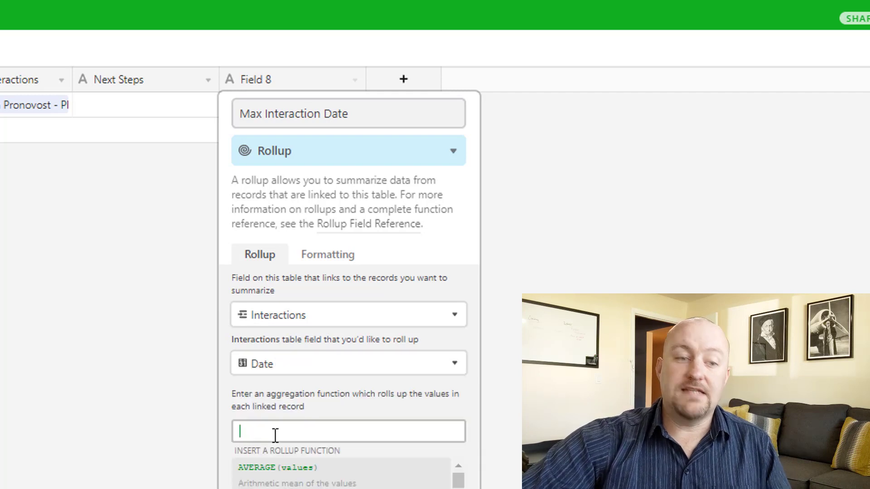
pyautogui.write('ma')
pyautogui.click(286, 472)
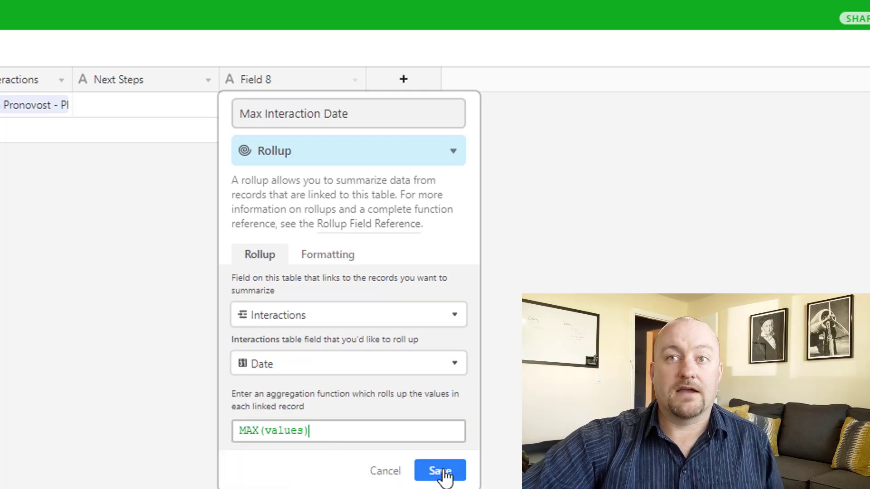
pyautogui.click(441, 468)
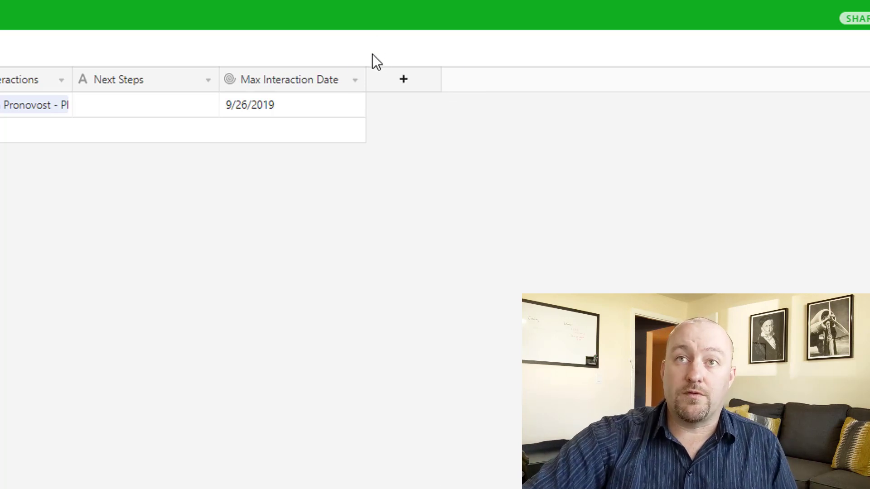
# - Enable time formatting and turn off GMT for the Max Interaction Date field
pyautogui.click(354, 80)
pyautogui.click(300, 109)
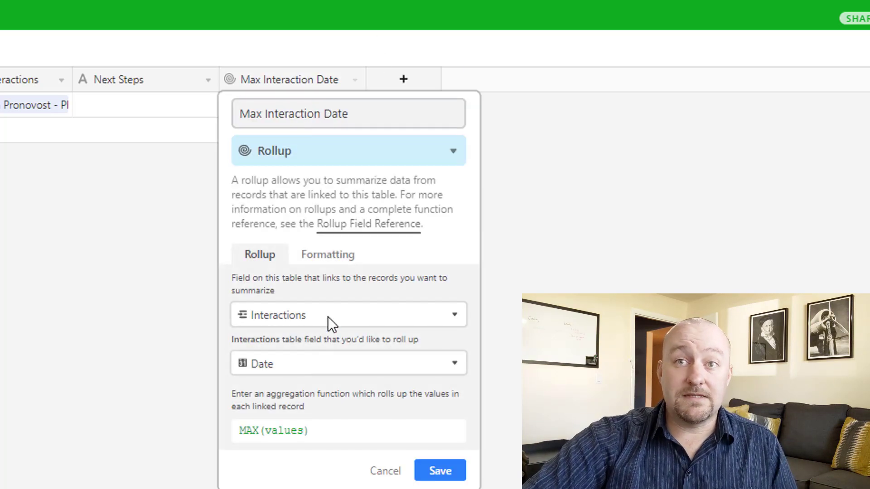
pyautogui.click(328, 259)
pyautogui.click(290, 426)
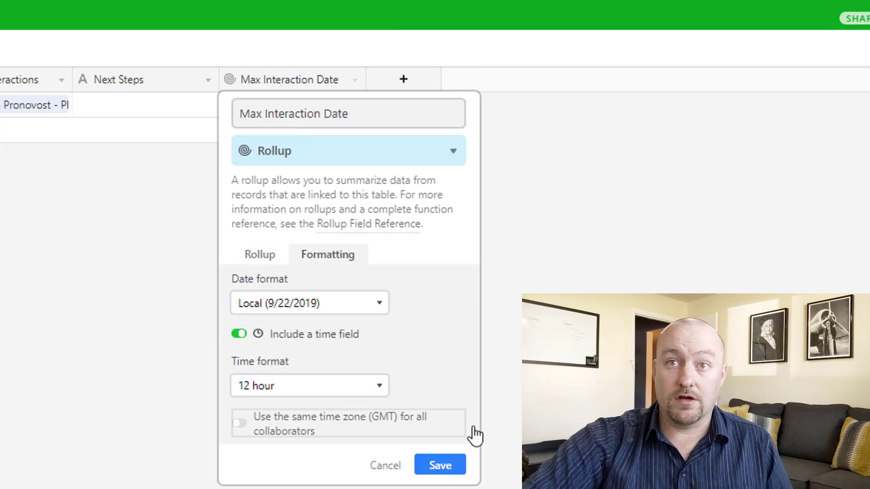
pyautogui.click(442, 466)
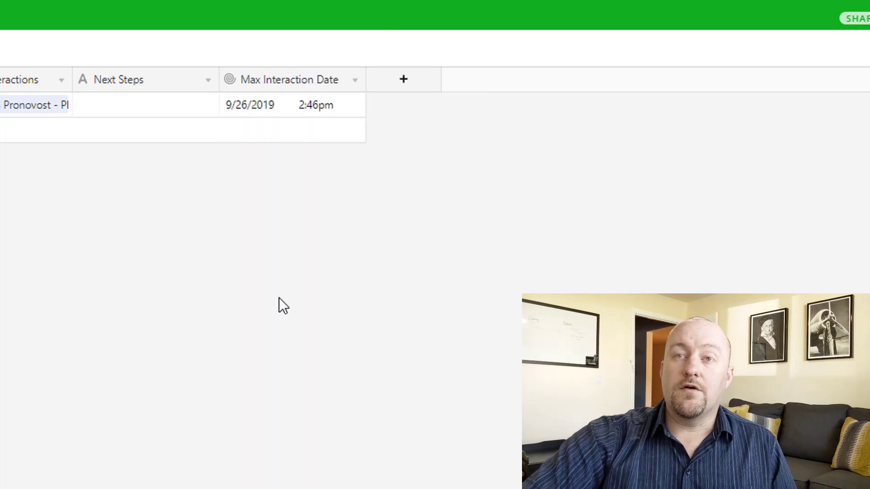
pyautogui.click(306, 104)
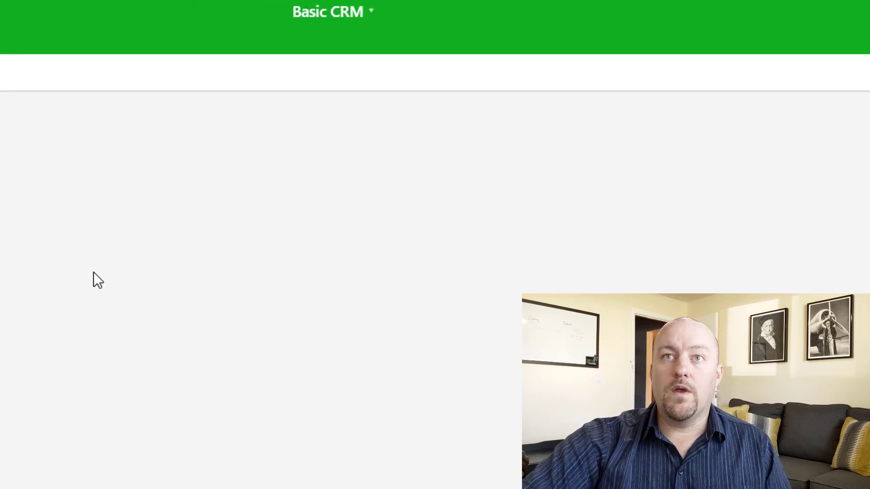
pyautogui.click(46, 189)
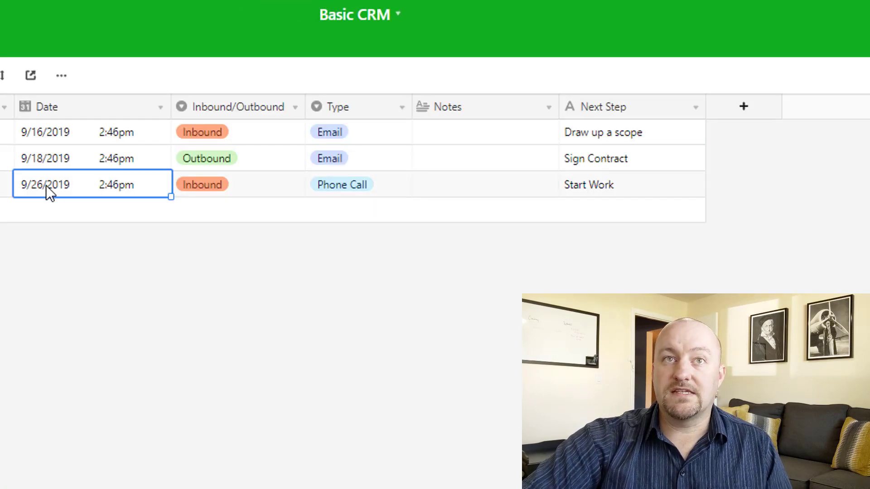
pyautogui.moveTo(40, 132); pyautogui.dragTo(45, 164)
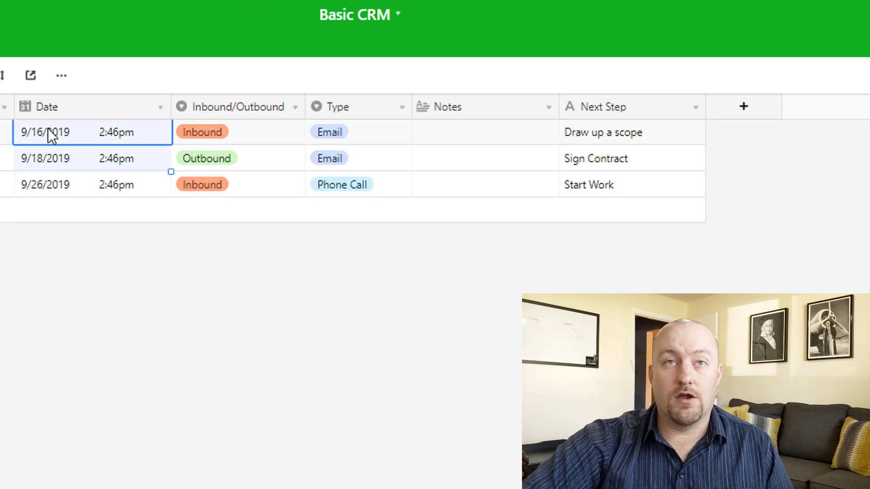
pyautogui.click(67, 190)
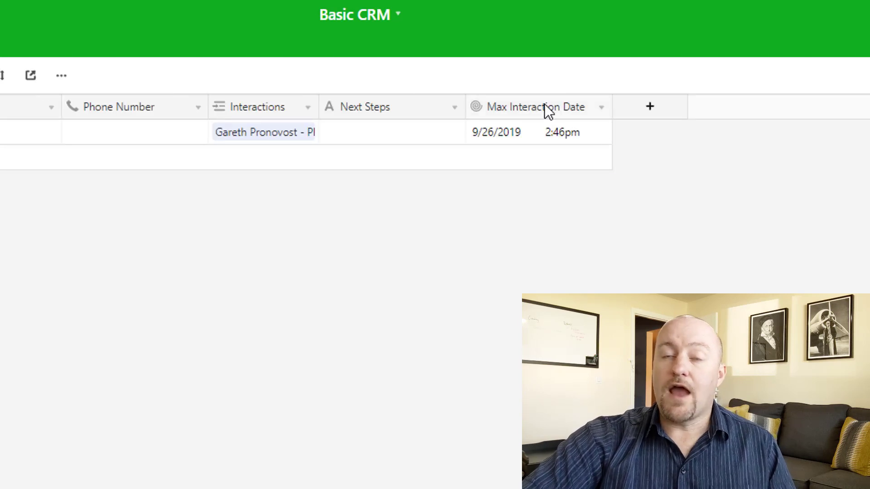
pyautogui.doubleClick(547, 105)
pyautogui.hotkey('ctrl', 'c')
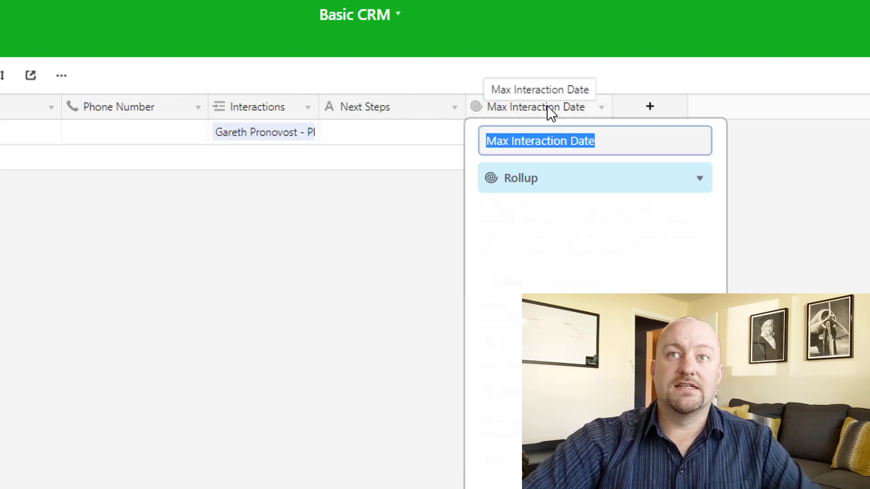
pyautogui.click(235, 354)
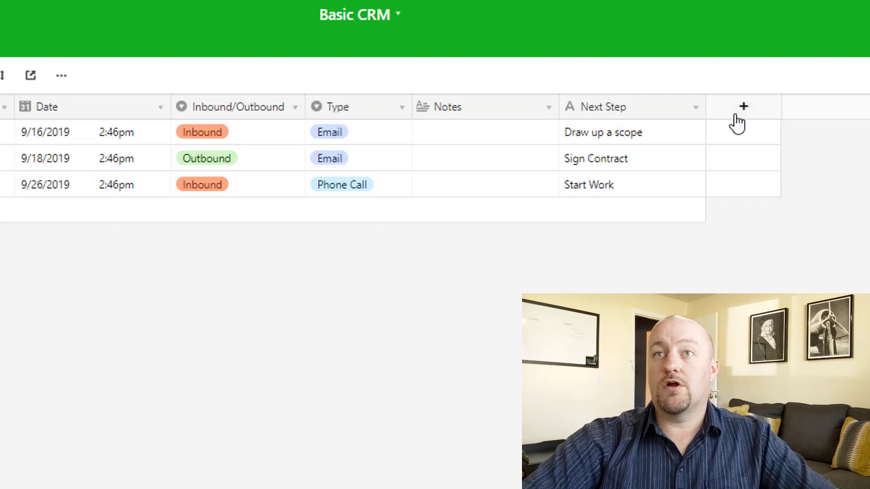
# - Add a 'Max Interaction Date Lookup' field looking up each contact's Max Interaction Date
pyautogui.click(736, 113)
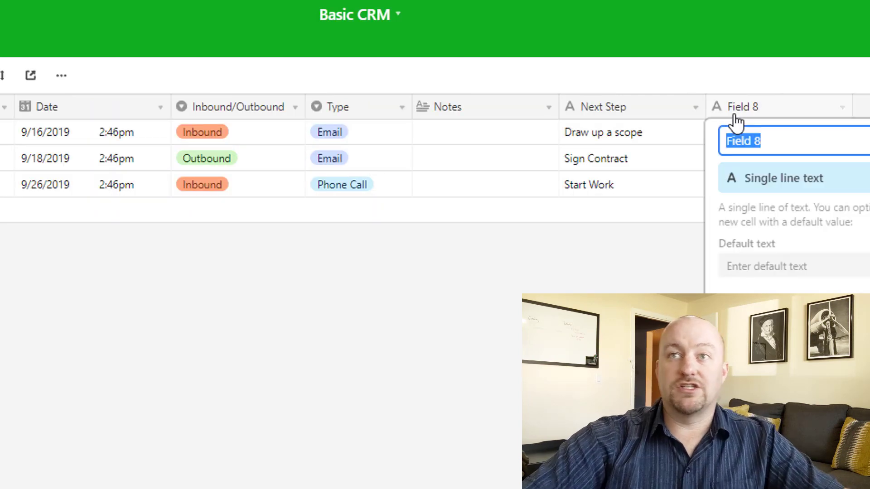
pyautogui.hotkey('ctrl', 'v')
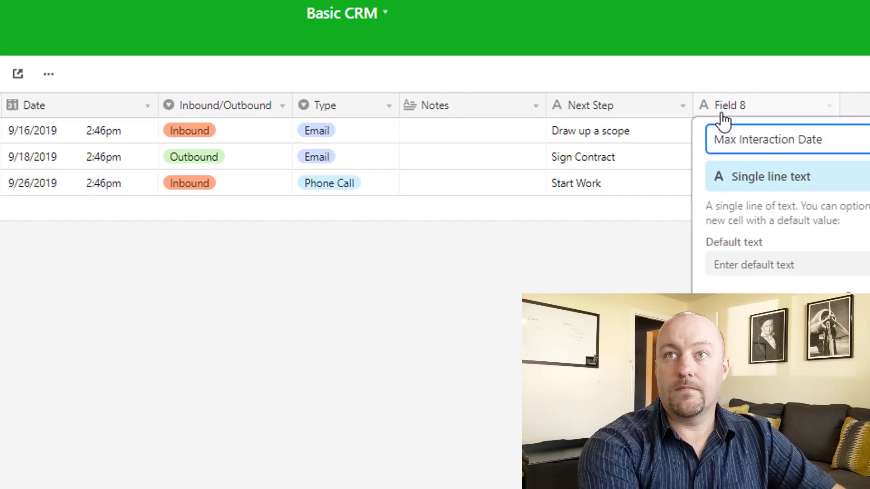
pyautogui.write('Loc')
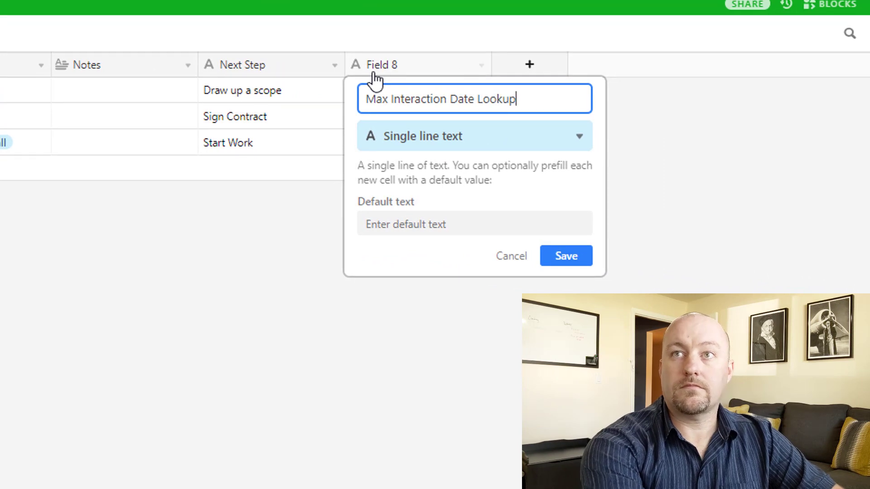
pyautogui.press('Tab')
pyautogui.write('look')
pyautogui.press('Return')
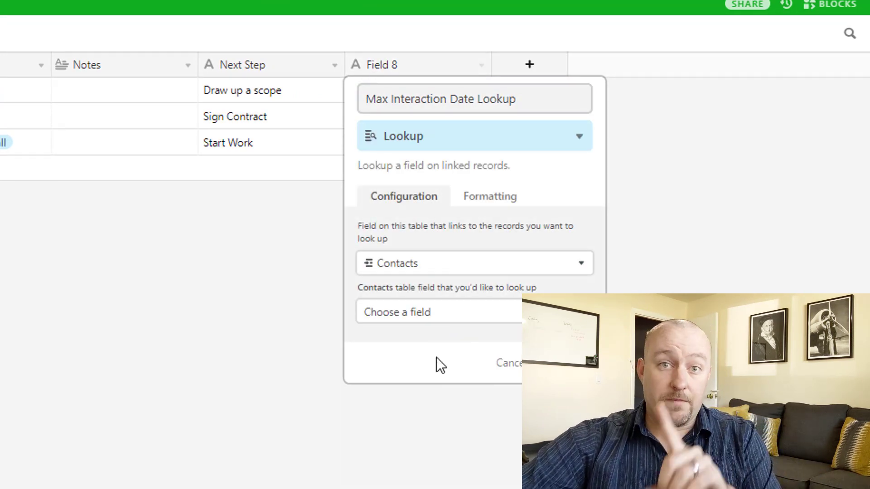
pyautogui.click(427, 317)
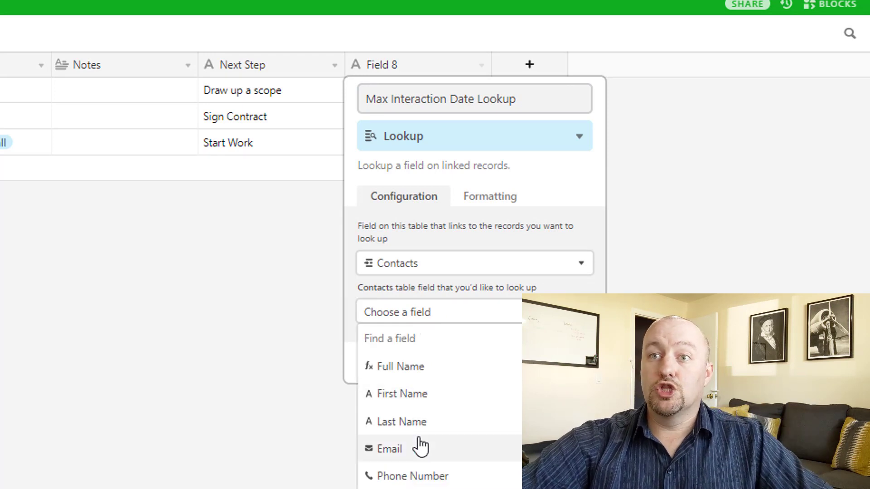
pyautogui.scroll(-2, 420, 446)
pyautogui.click(407, 485)
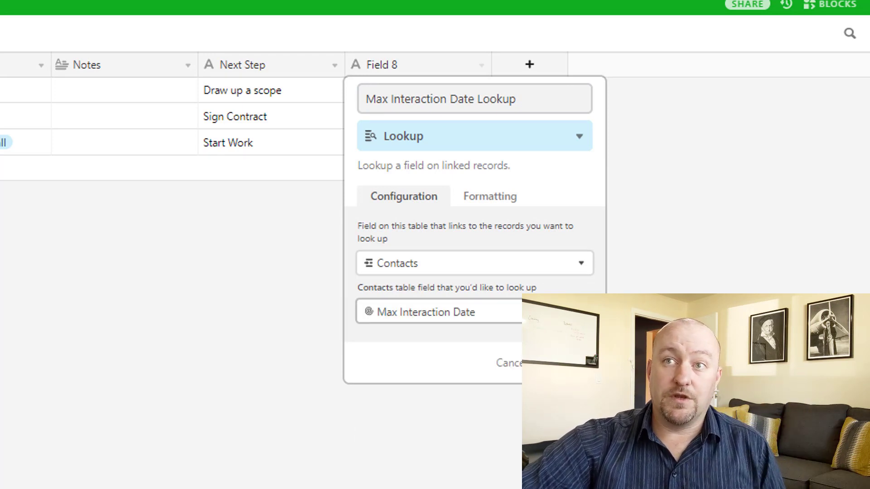
pyautogui.click(566, 363)
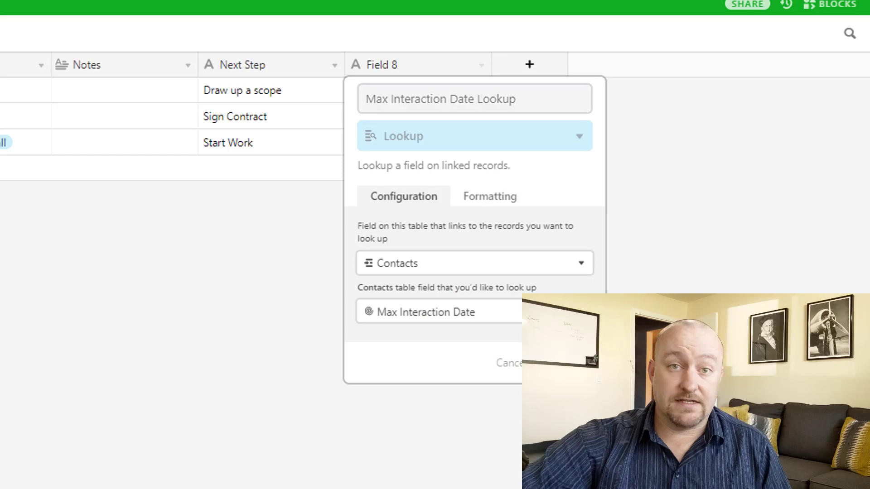
# - Turn off GMT for the lookup field and widen its column to show 9/26/2019 2:46pm
pyautogui.rightClick(467, 70)
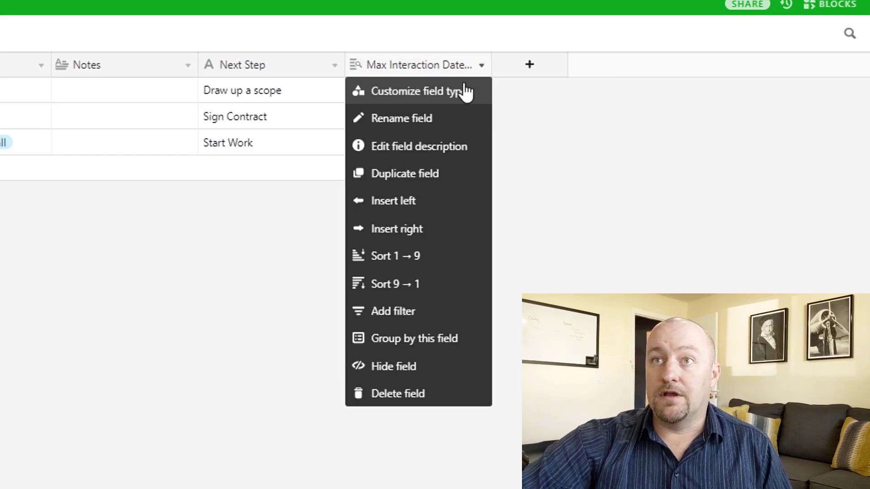
pyautogui.click(462, 89)
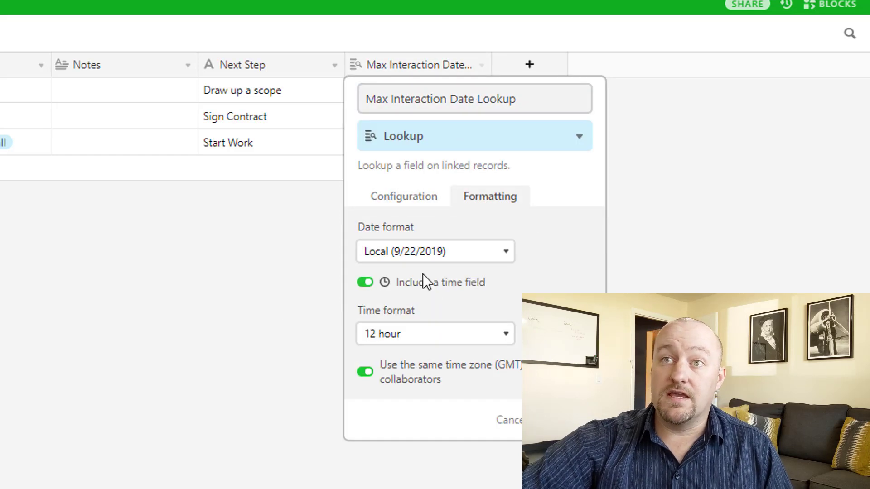
pyautogui.click(404, 381)
pyautogui.click(566, 420)
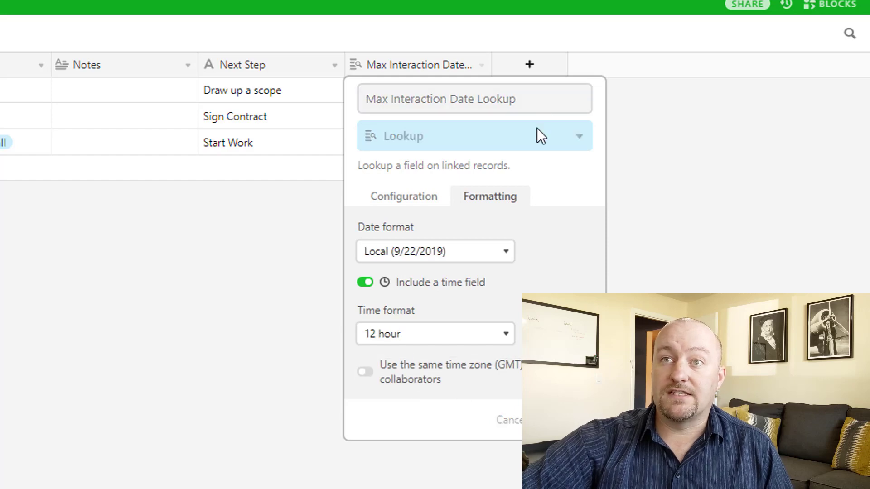
pyautogui.moveTo(492, 68); pyautogui.dragTo(509, 83)
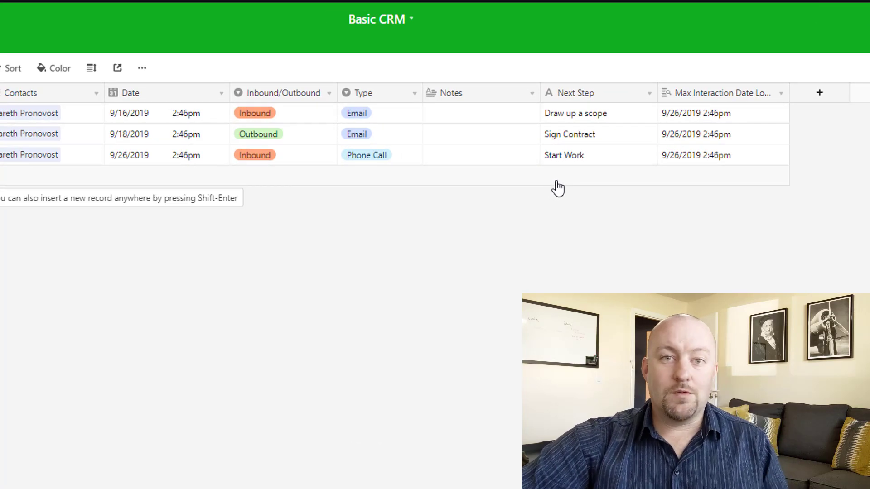
pyautogui.click(156, 155)
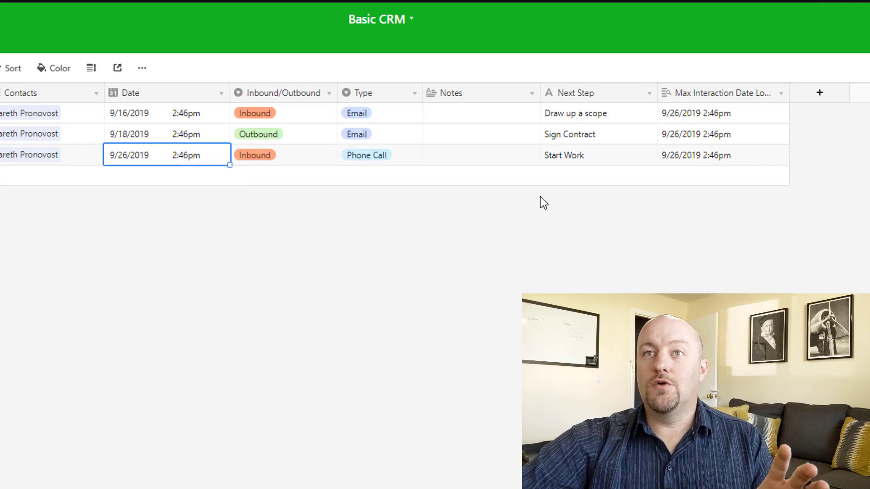
pyautogui.click(581, 154)
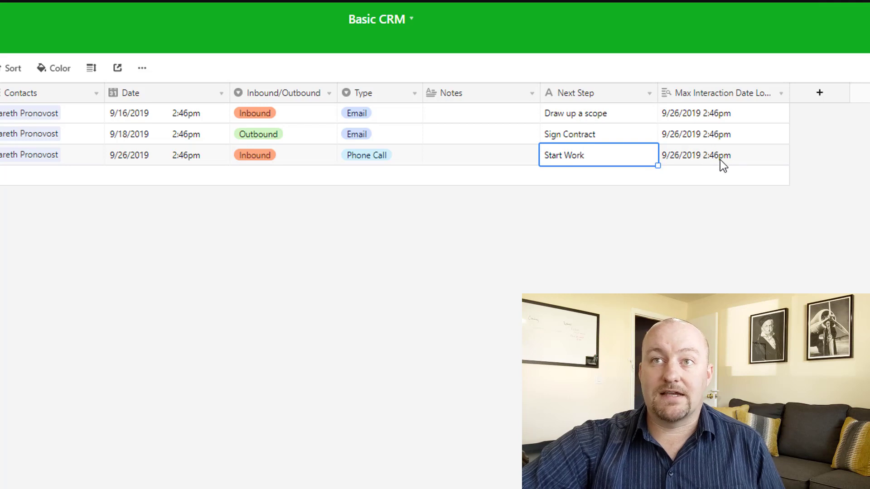
pyautogui.click(819, 93)
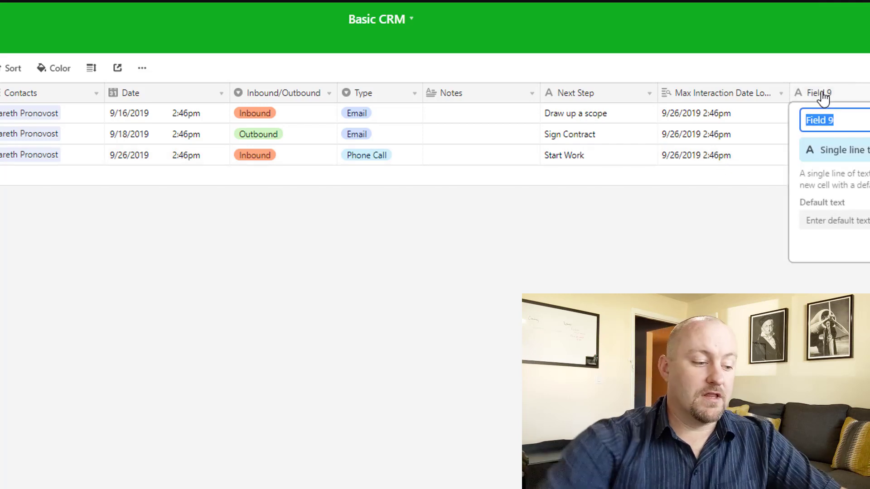
# - Create the 'Actual Next Step' formula field as if(Date={Max Interaction Date Lookup},{Next Step})
pyautogui.write('Actua')
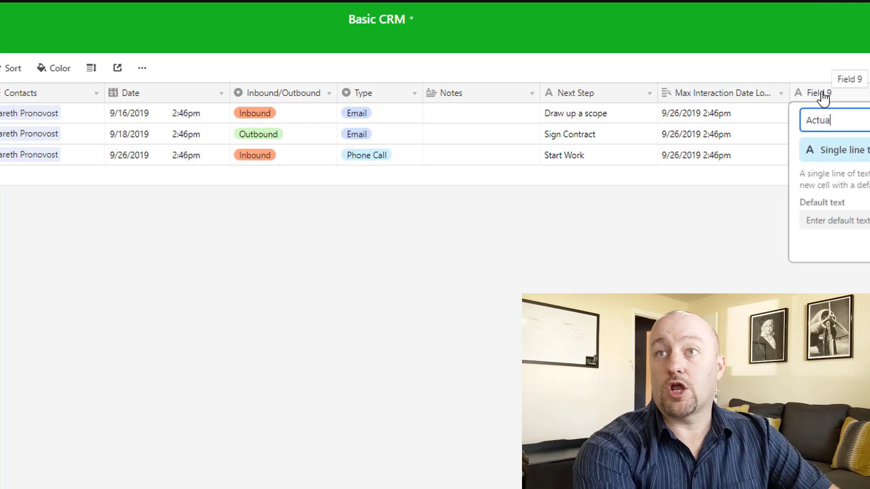
pyautogui.write('l Next St')
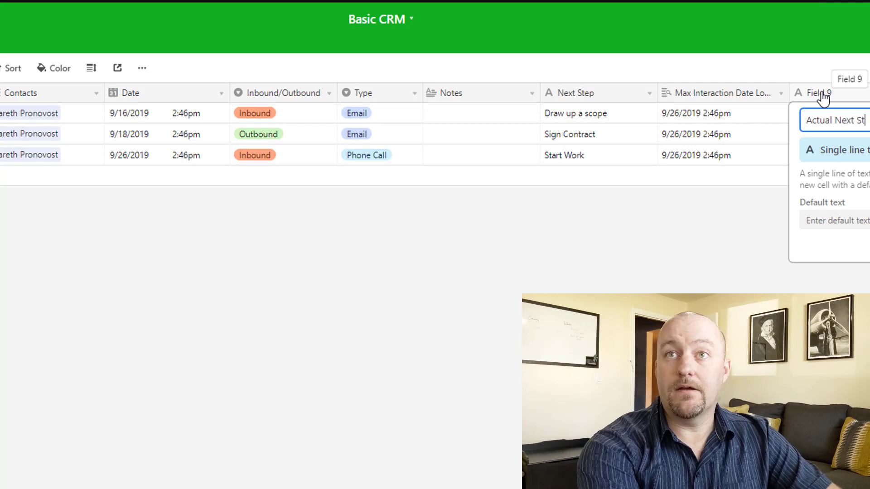
pyautogui.write('ep')
pyautogui.press('Tab')
pyautogui.write('for')
pyautogui.press('Return')
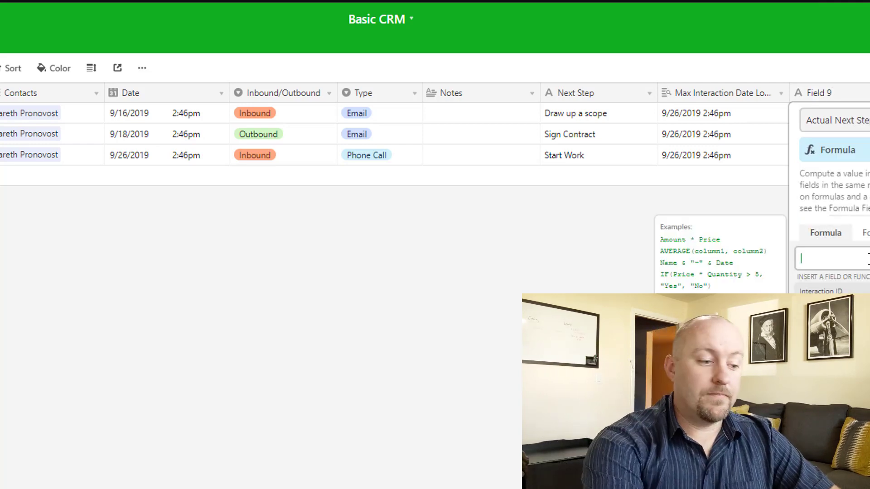
pyautogui.write('if(date')
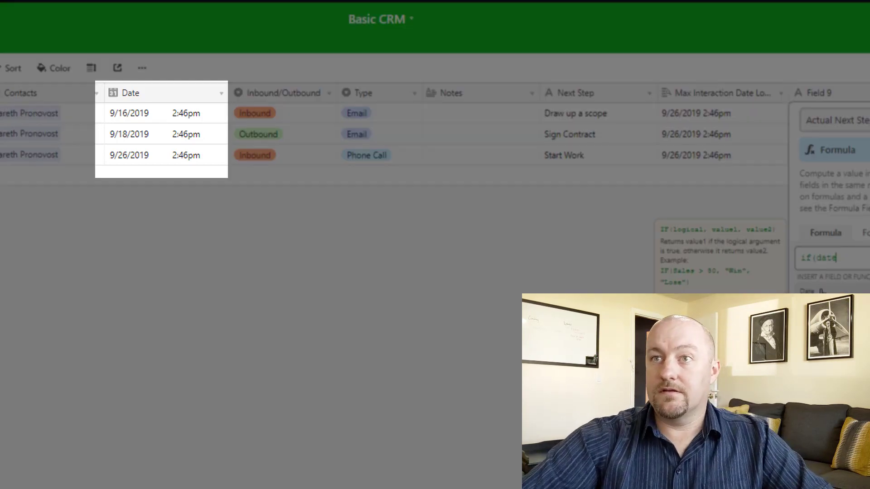
pyautogui.click(822, 291)
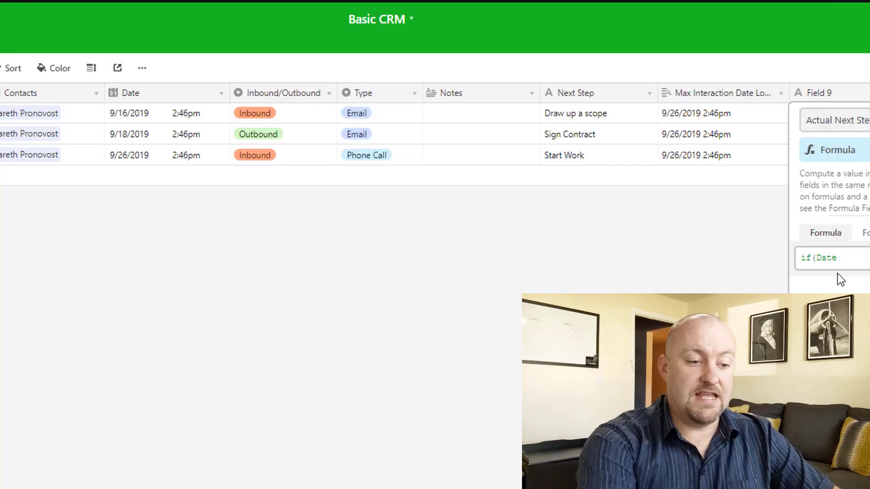
pyautogui.write('=max')
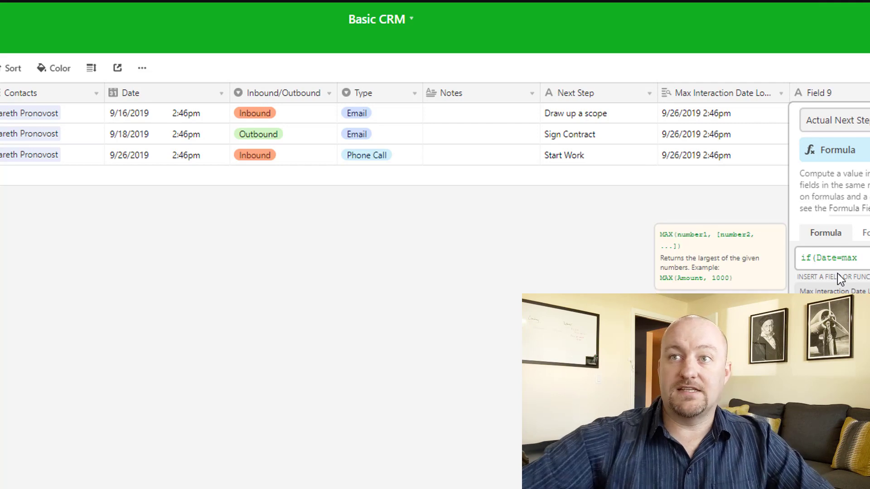
pyautogui.press('Return')
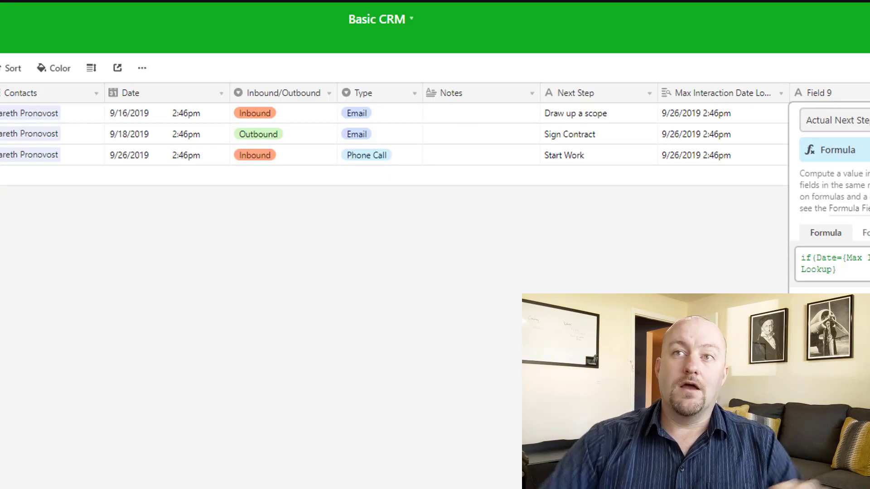
pyautogui.write(',')
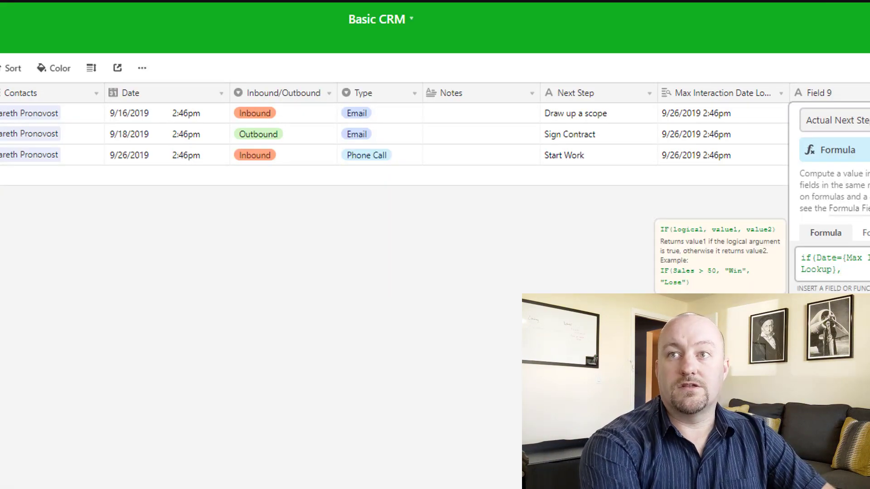
pyautogui.write('nex')
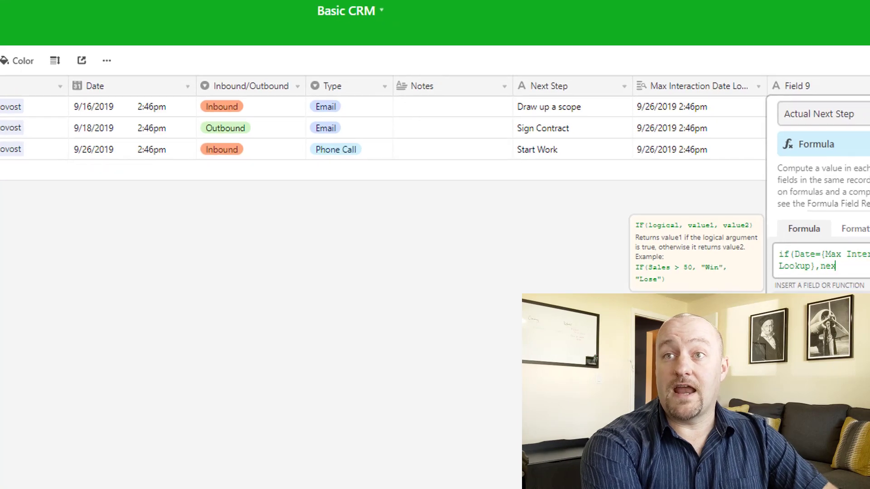
pyautogui.press('Return')
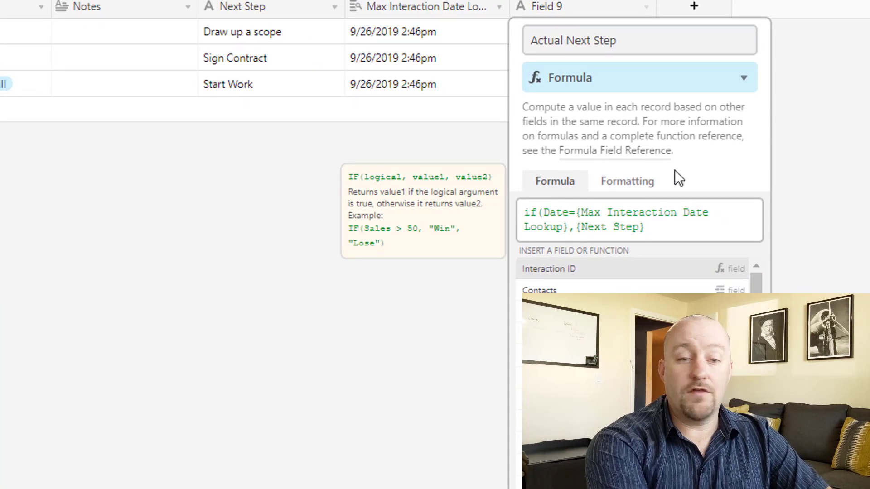
pyautogui.write(')')
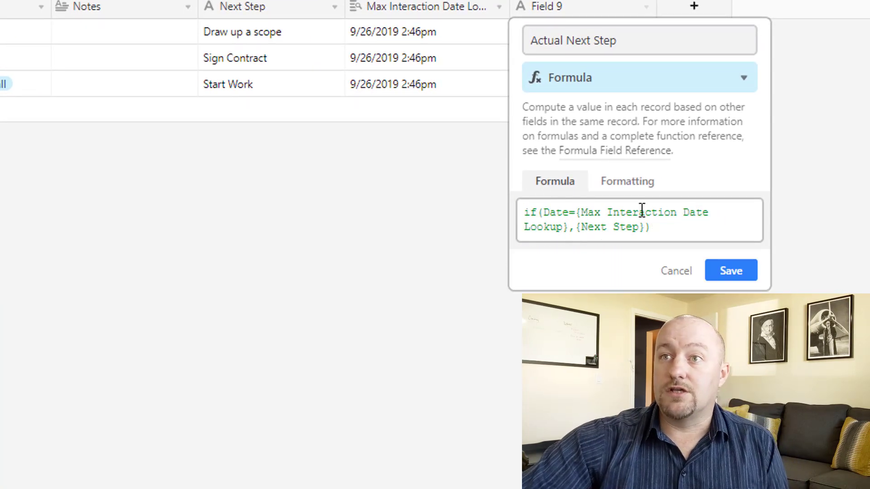
pyautogui.click(732, 274)
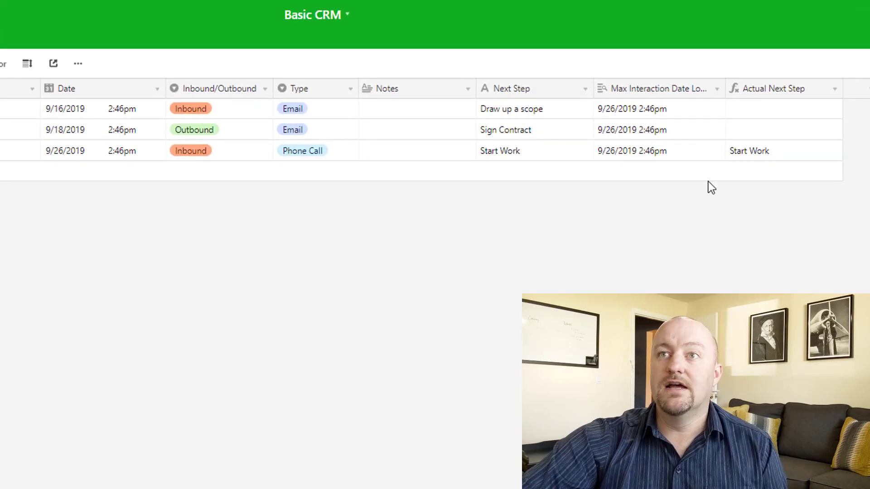
# - Compare each row's Date, Next Step and Actual Next Step values, then switch to Contacts
pyautogui.click(745, 113)
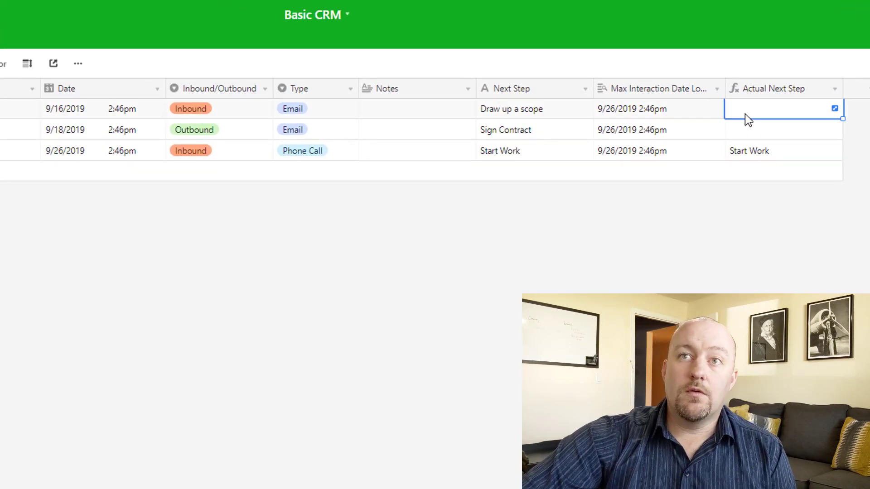
pyautogui.click(84, 110)
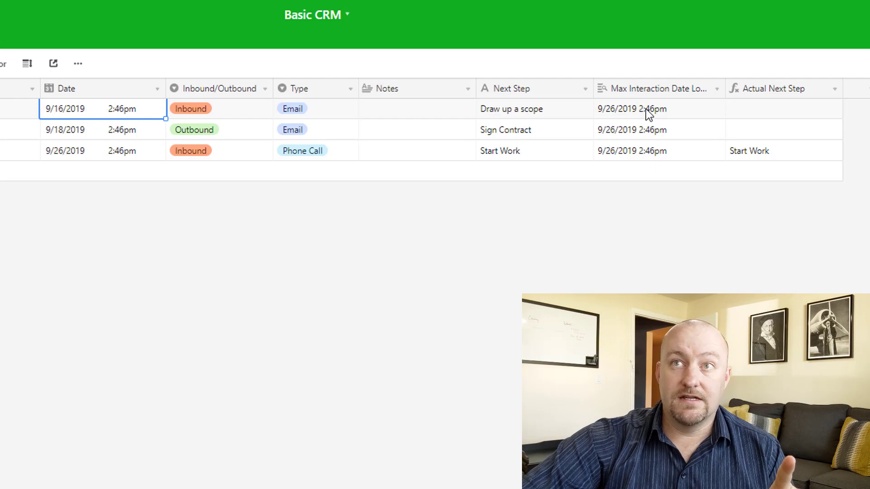
pyautogui.click(521, 114)
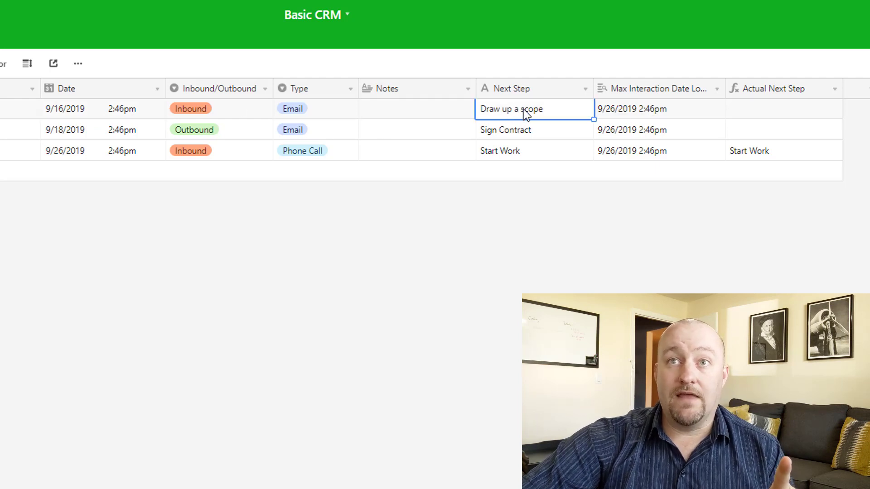
pyautogui.click(749, 154)
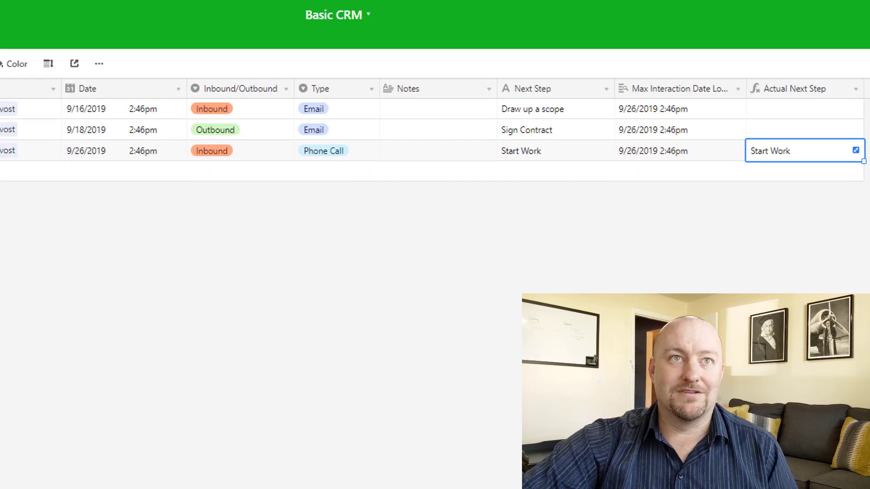
pyautogui.click(60, 41)
# - Discard the half-made new field and delete the unused Field 9
pyautogui.click(741, 93)
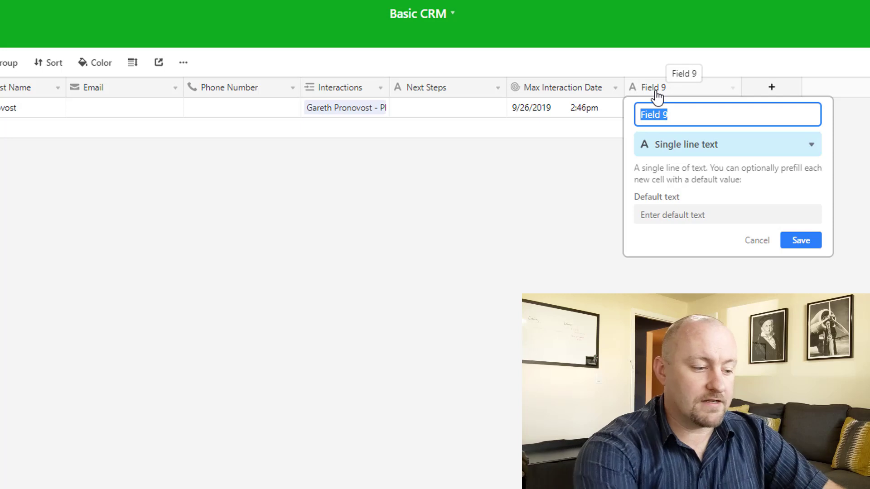
pyautogui.write('Start Work')
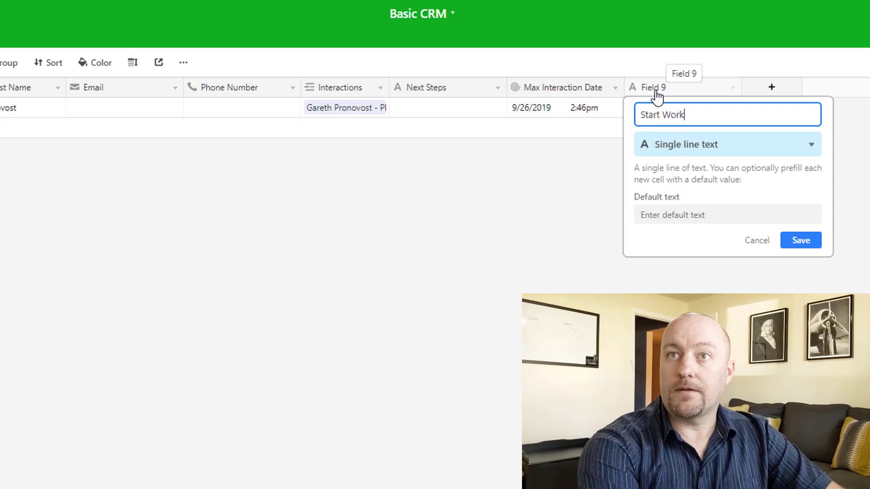
pyautogui.press('BackSpace')
pyautogui.press('BackSpace')
pyautogui.press('BackSpace')
pyautogui.press('BackSpace')
pyautogui.press('BackSpace')
pyautogui.press('BackSpace')
pyautogui.press('BackSpace')
pyautogui.press('BackSpace')
pyautogui.press('BackSpace')
pyautogui.press('BackSpace')
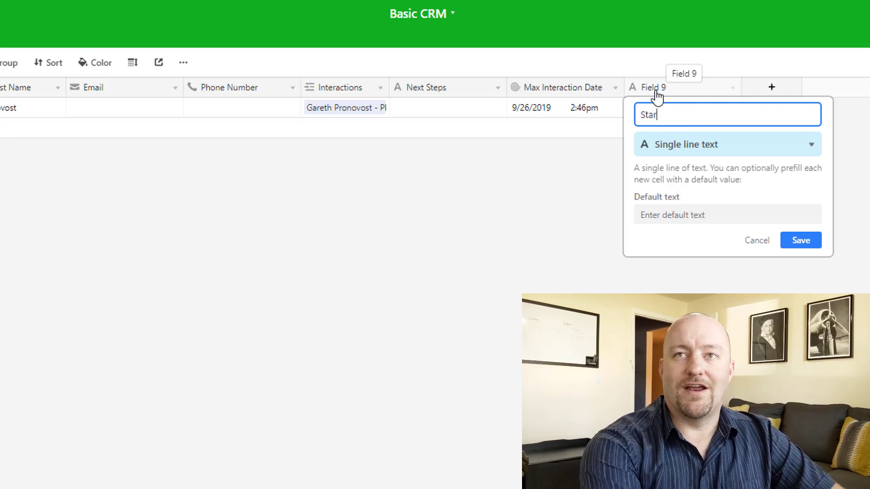
pyautogui.write('Next')
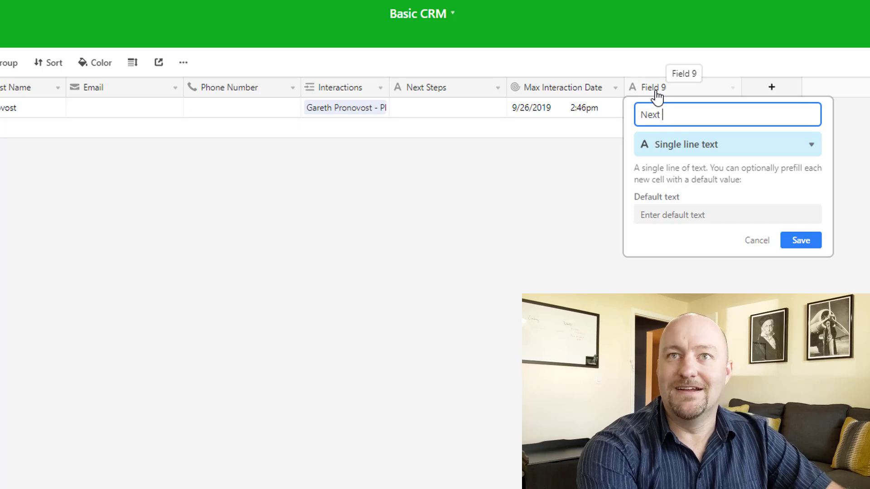
pyautogui.click(753, 242)
pyautogui.rightClick(664, 86)
pyautogui.click(639, 132)
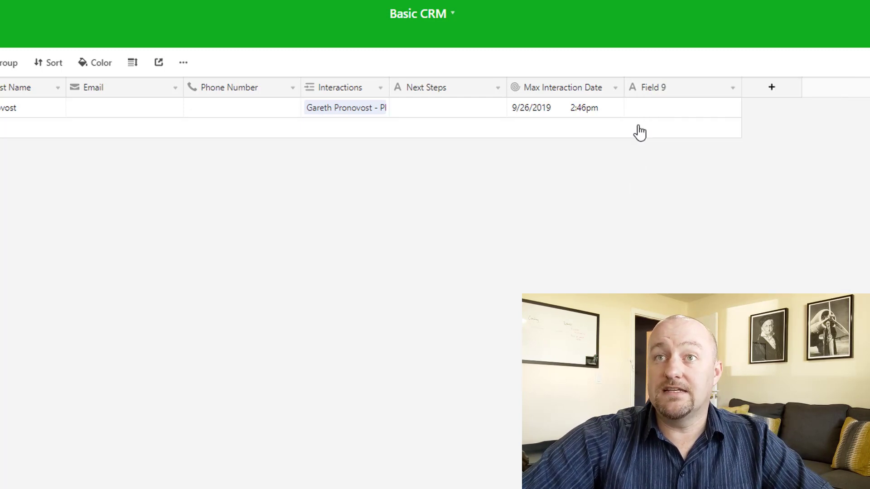
pyautogui.rightClick(656, 88)
pyautogui.click(660, 350)
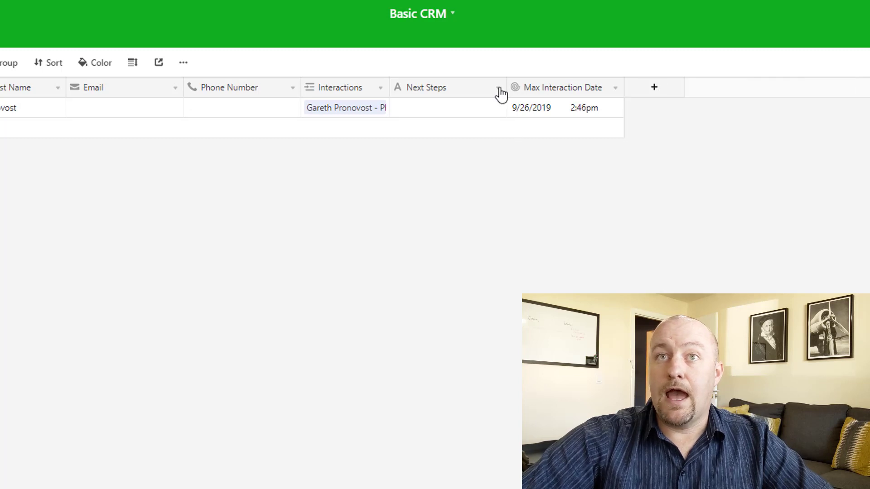
# - Change Next Steps into a lookup of the interactions' Actual Next Step and move it beside Name
pyautogui.click(498, 89)
pyautogui.click(479, 109)
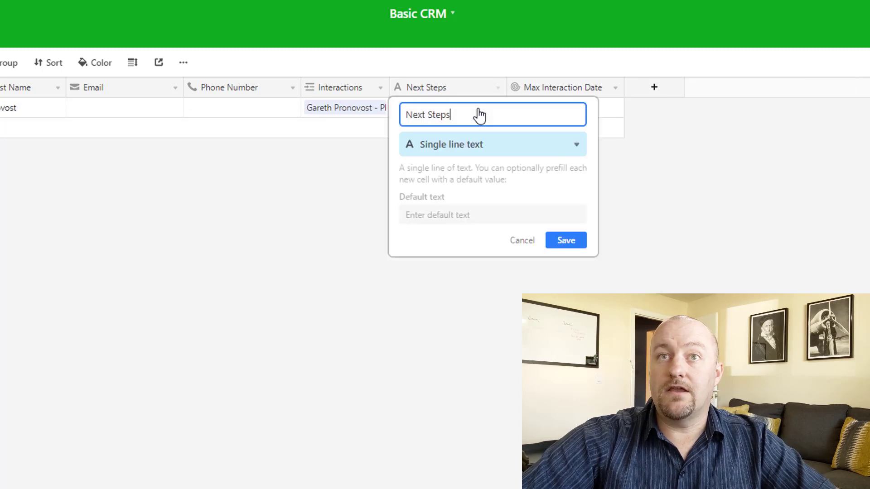
pyautogui.click(469, 152)
pyautogui.write('loo')
pyautogui.click(470, 173)
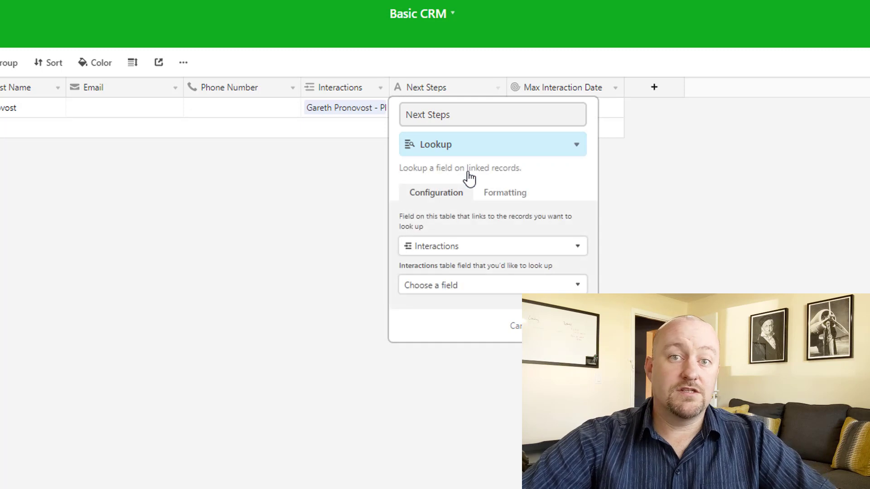
pyautogui.click(462, 294)
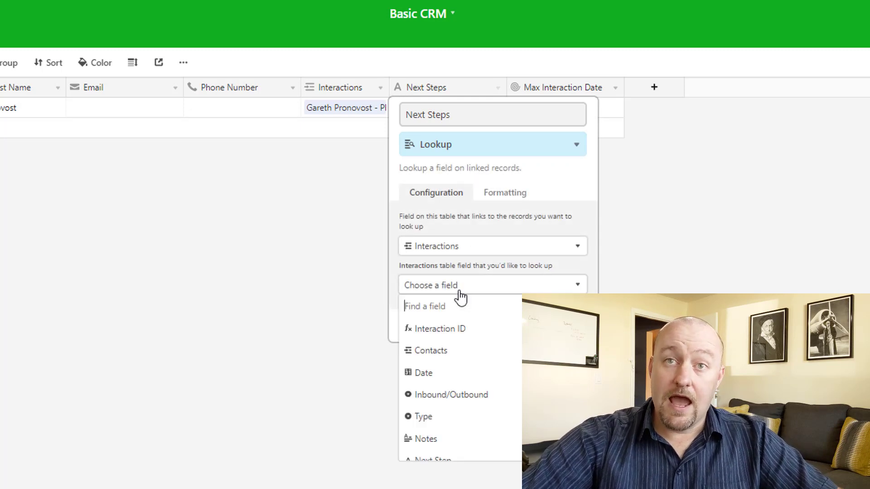
pyautogui.scroll(-2, 460, 375)
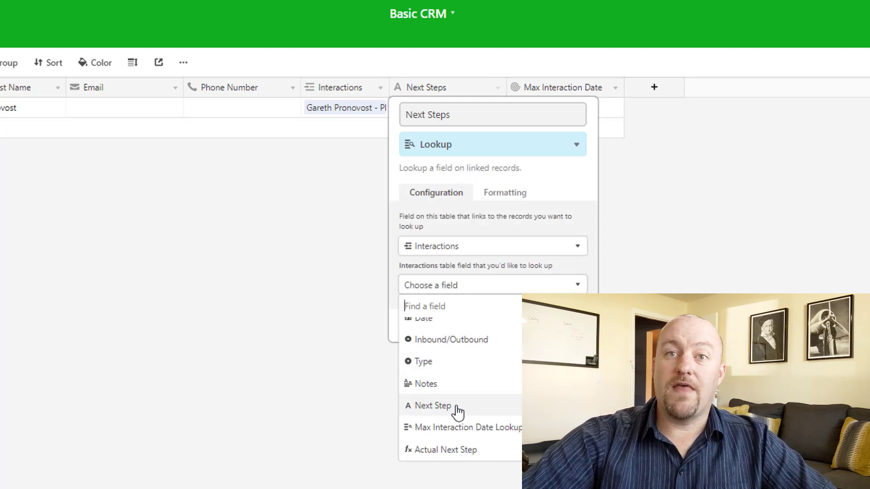
pyautogui.click(442, 450)
pyautogui.press('Return')
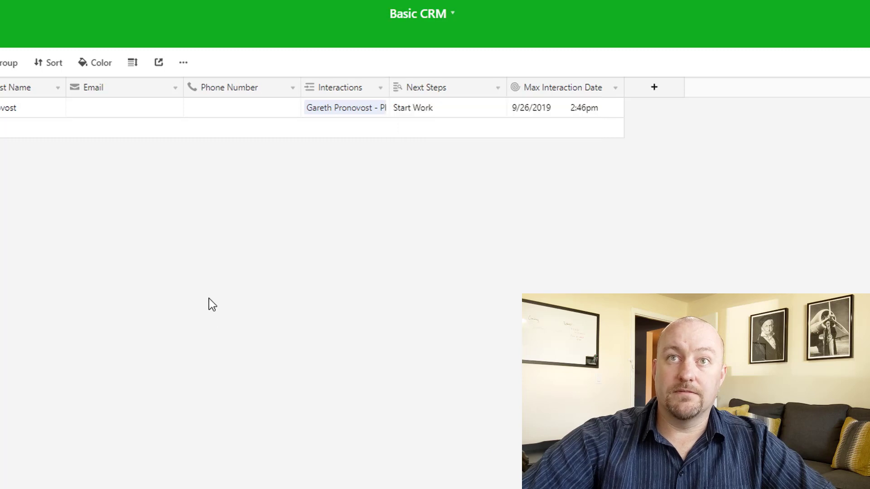
pyautogui.moveTo(506, 87); pyautogui.dragTo(487, 89)
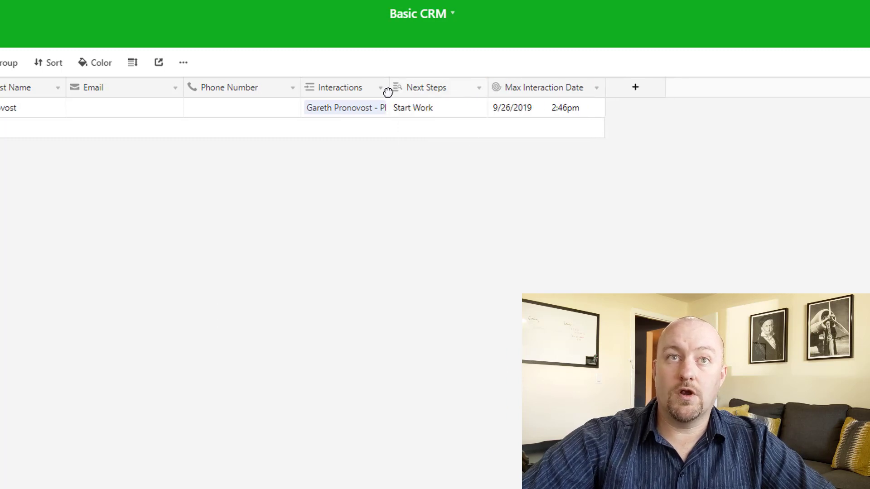
pyautogui.moveTo(391, 90); pyautogui.dragTo(66, 147)
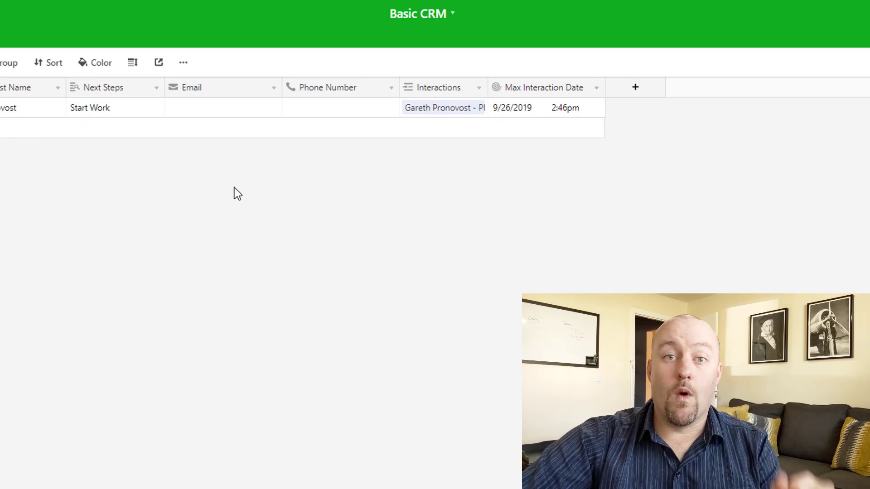
pyautogui.rightClick(544, 87)
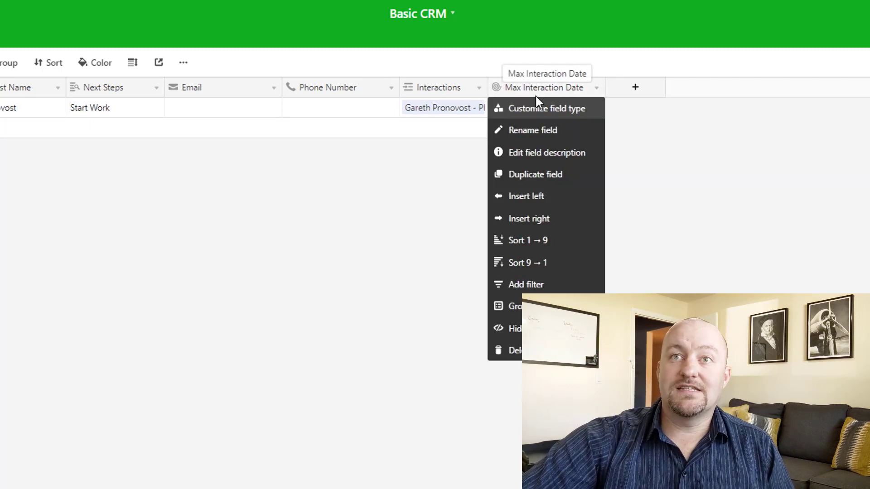
pyautogui.click(392, 346)
pyautogui.click(1, 36)
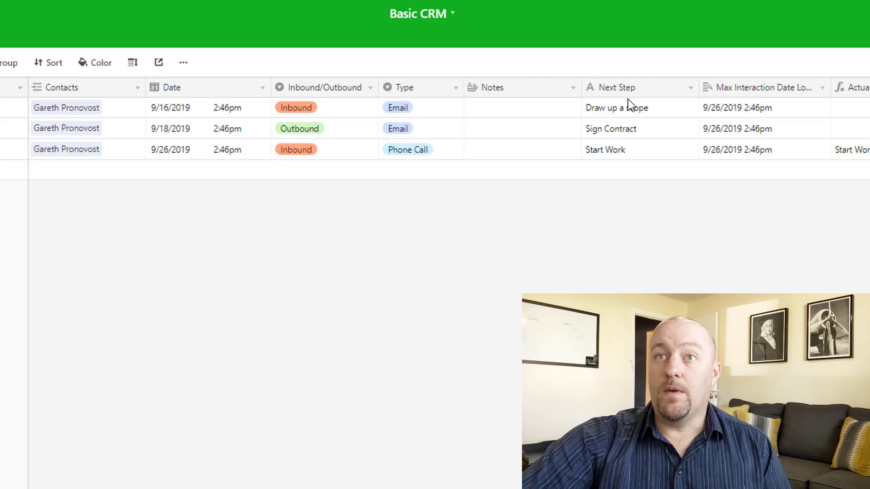
pyautogui.rightClick(762, 89)
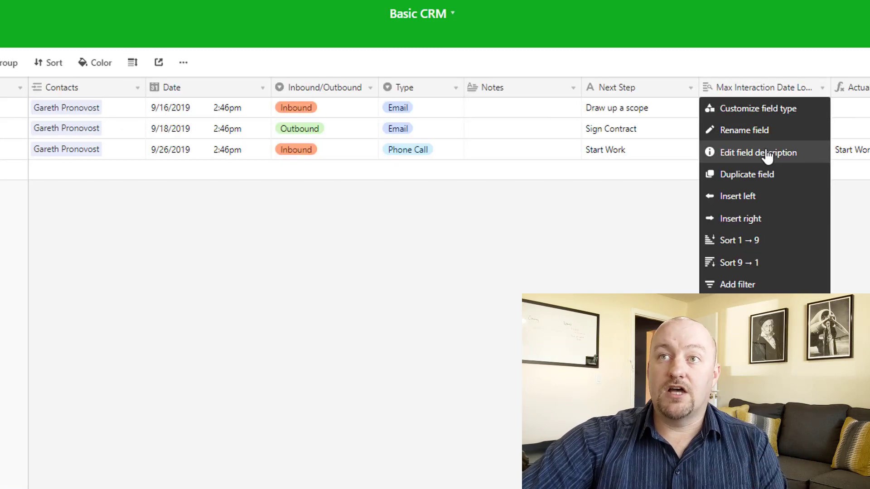
pyautogui.rightClick(858, 88)
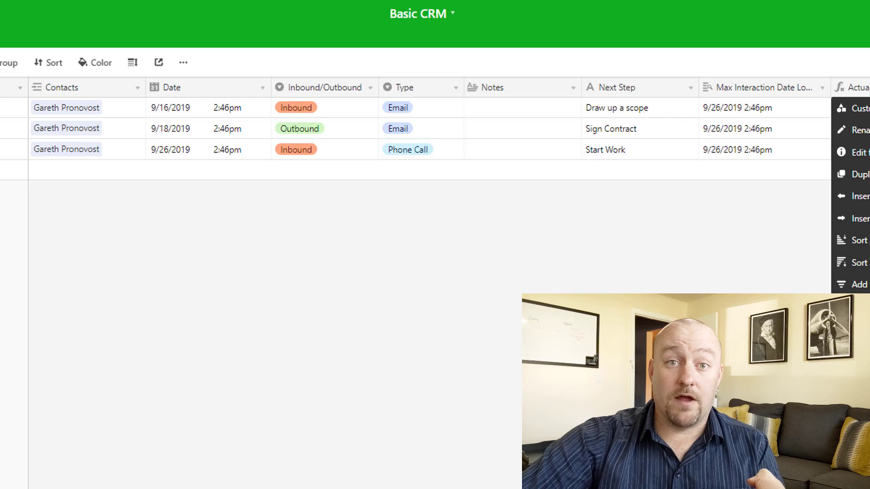
pyautogui.press('Escape')
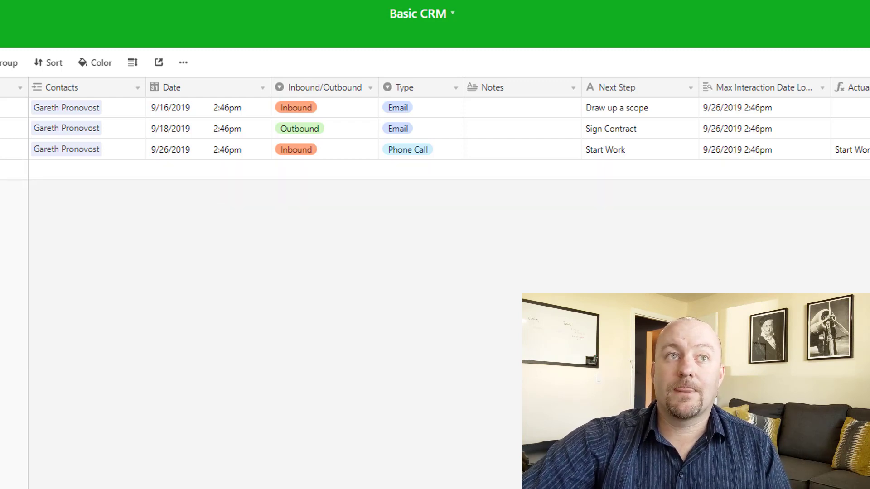
pyautogui.click(1, 40)
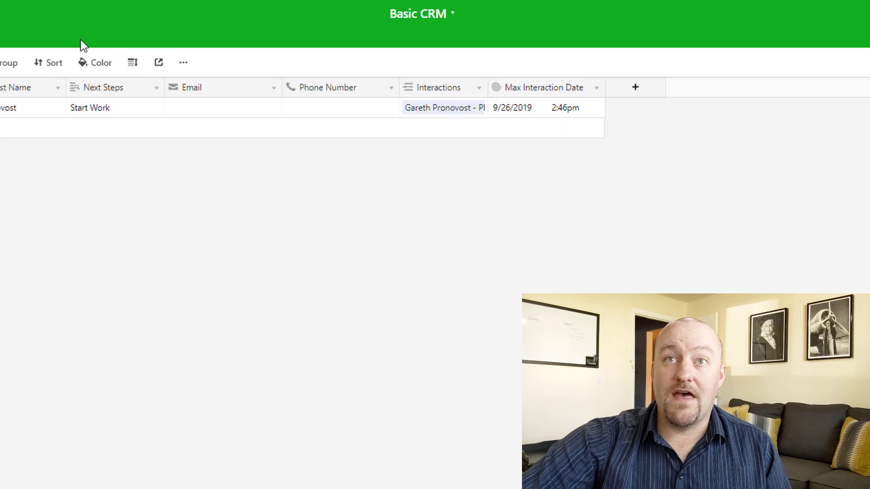
# - Check the contact's Next Steps value 'Start Work', then return to the Interactions table
pyautogui.click(90, 109)
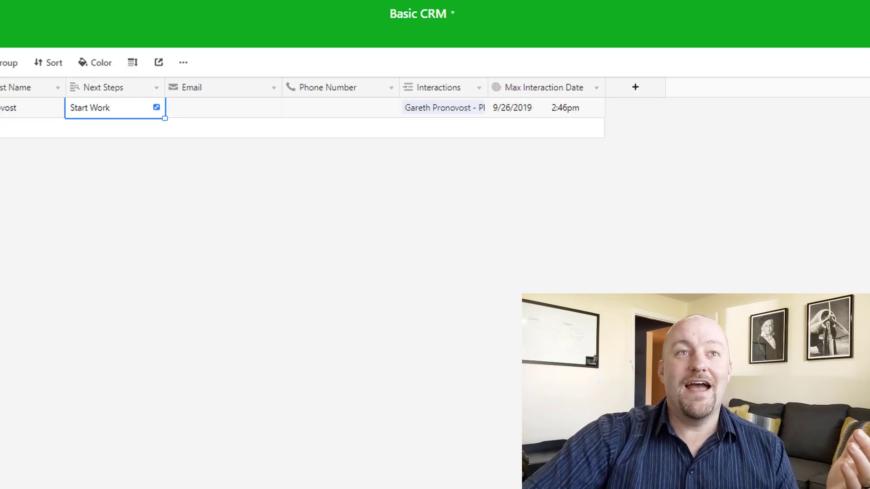
pyautogui.click(1, 37)
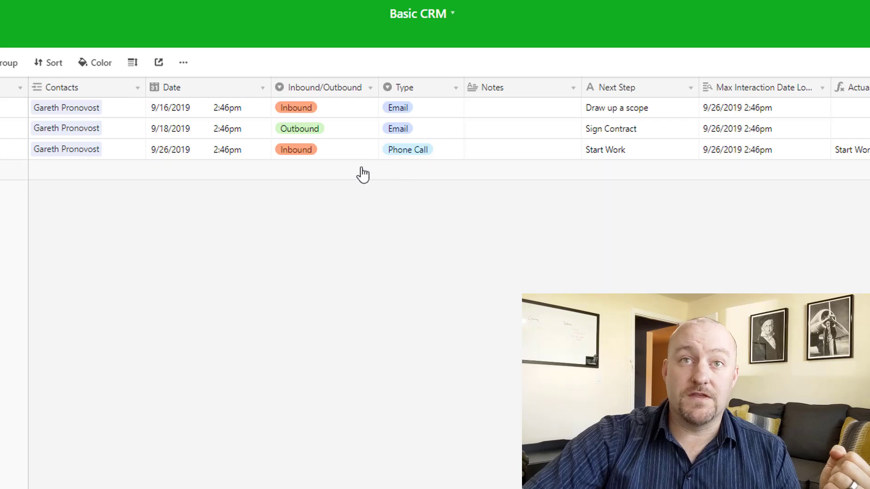
# - Add a new interaction dated 9/27/2019 and link it to the contact
pyautogui.click(181, 172)
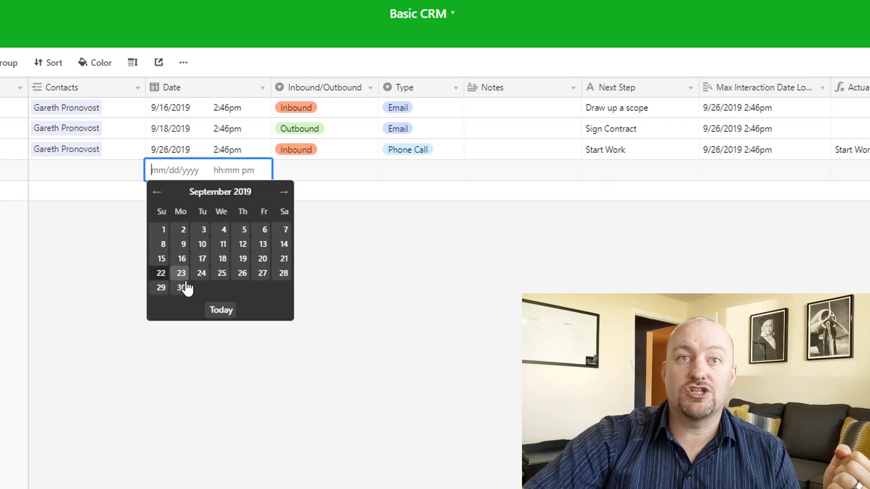
pyautogui.click(263, 274)
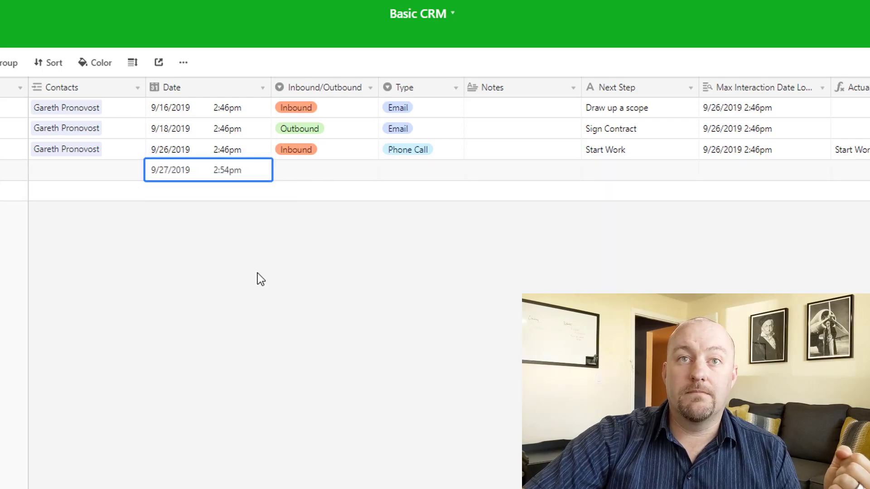
pyautogui.click(37, 169)
pyautogui.click(36, 170)
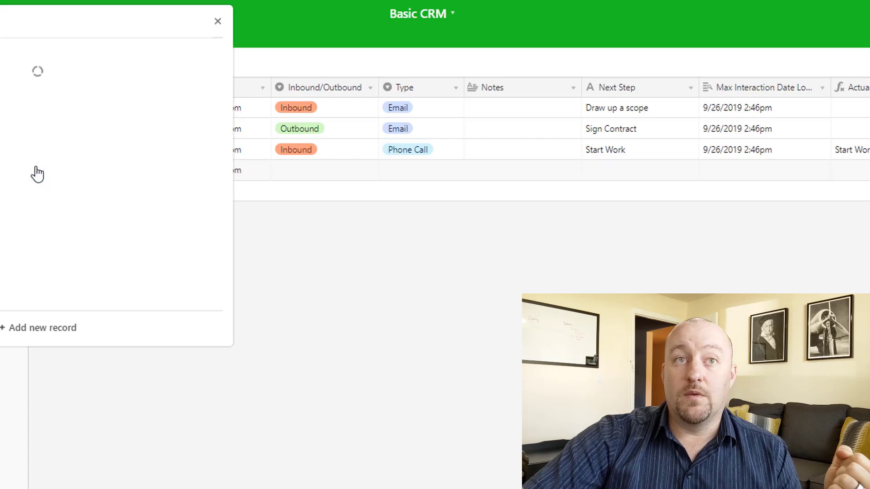
pyautogui.click(27, 71)
pyautogui.click(296, 310)
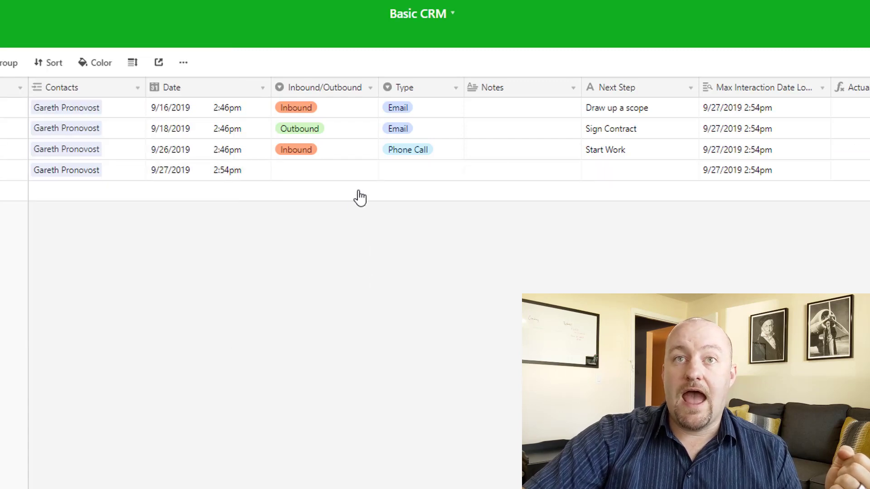
# - Give the new interaction next step 'Finish Project', Inbound, Email, and check its Actual Next Step
pyautogui.click(607, 176)
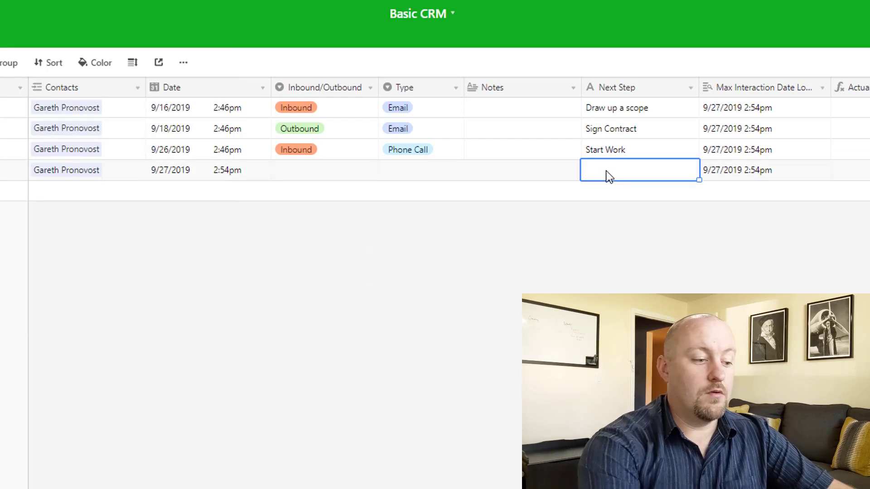
pyautogui.write('Fin')
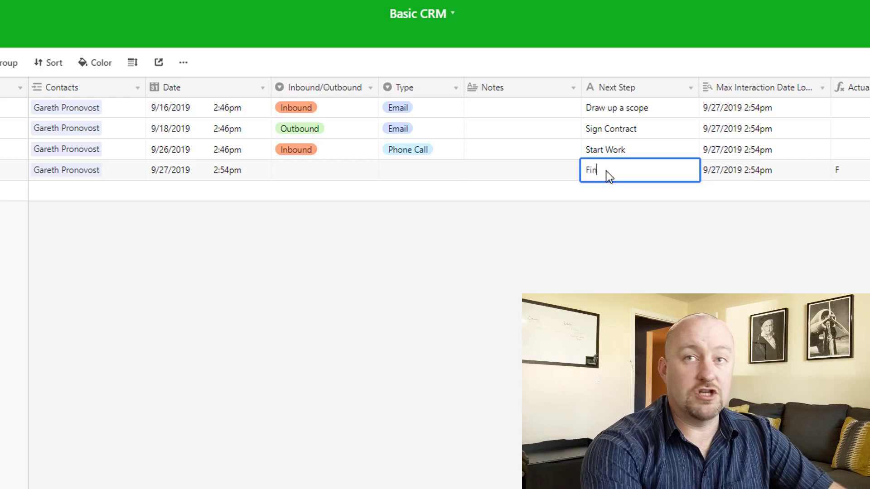
pyautogui.write('ish Project')
pyautogui.press('Tab')
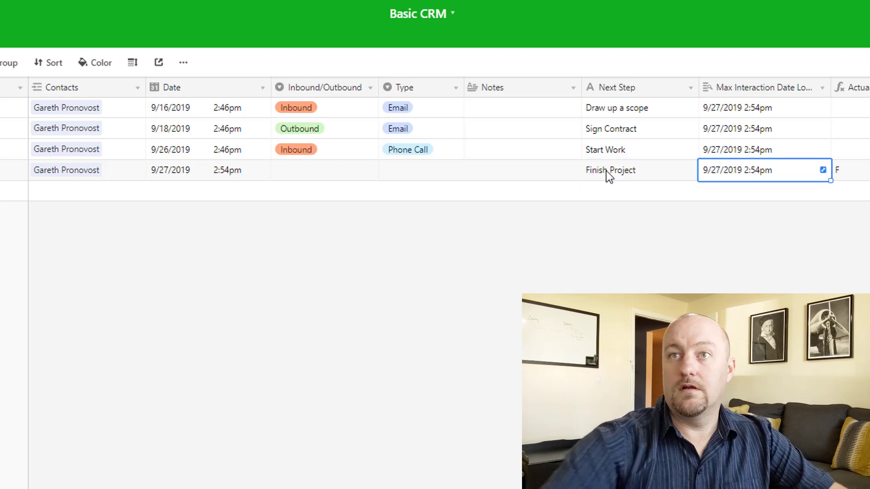
pyautogui.click(298, 171)
pyautogui.click(298, 171)
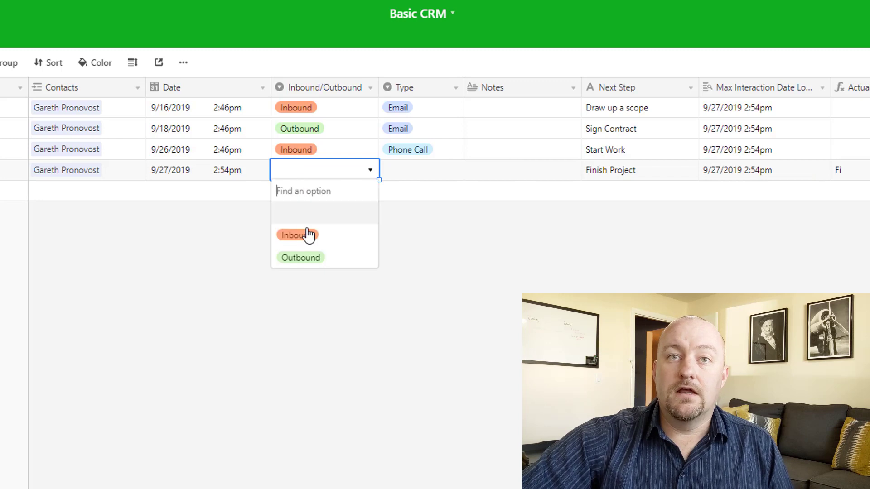
pyautogui.click(305, 236)
pyautogui.doubleClick(408, 175)
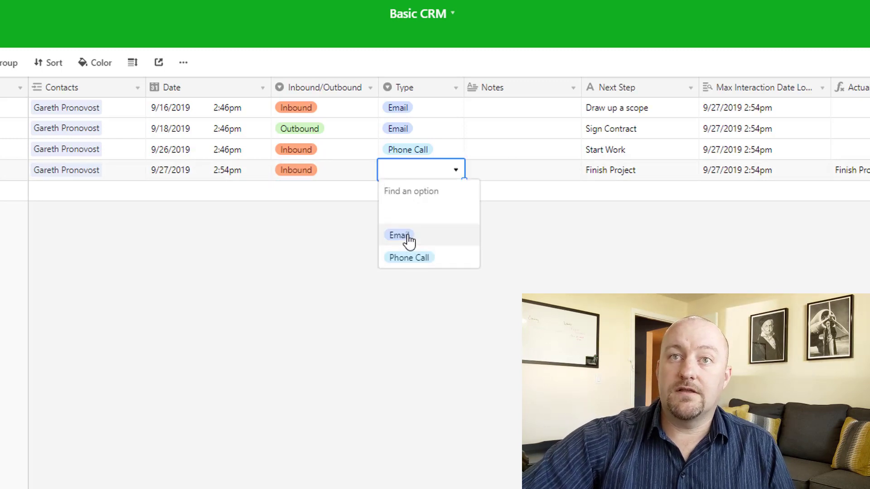
pyautogui.click(403, 238)
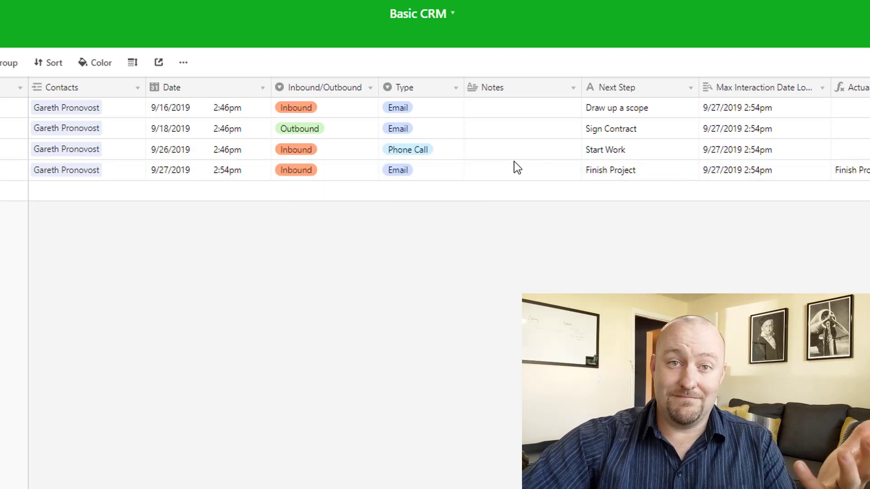
pyautogui.click(859, 170)
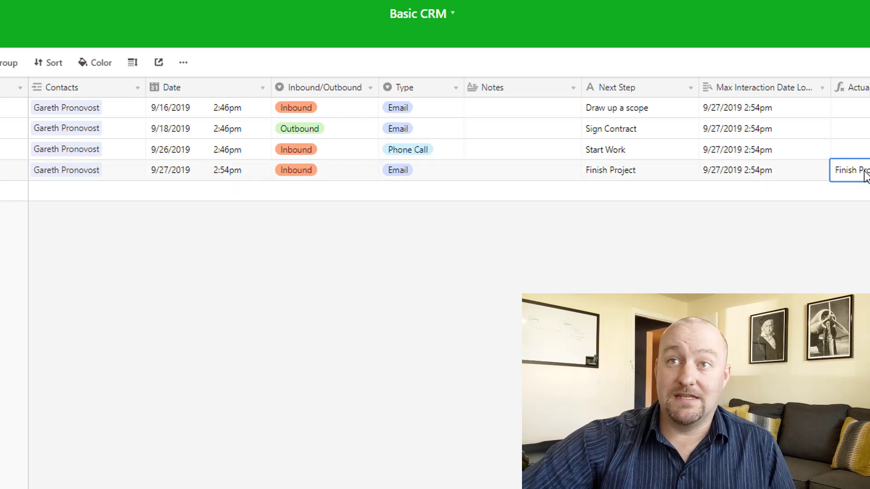
# - Confirm Next Steps reads Finish Project, then delete the 9/26 and 9/27 interactions, leaving Sign Contract latest
pyautogui.click(213, 43)
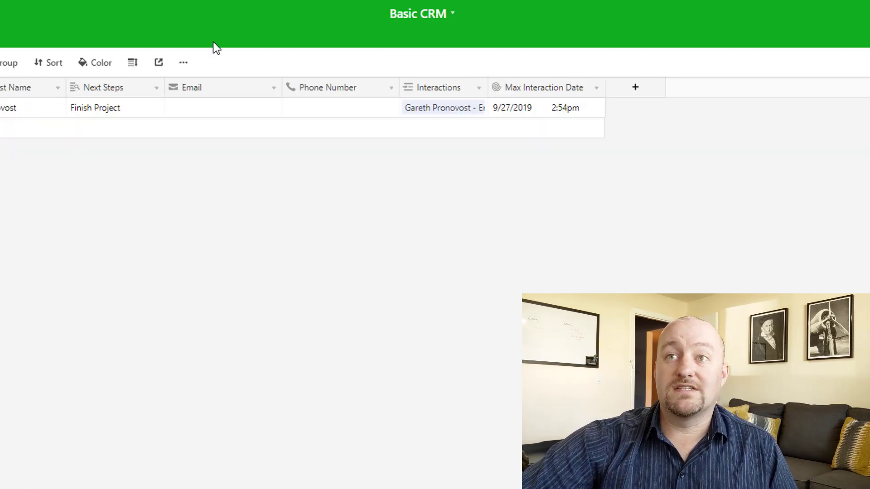
pyautogui.click(111, 112)
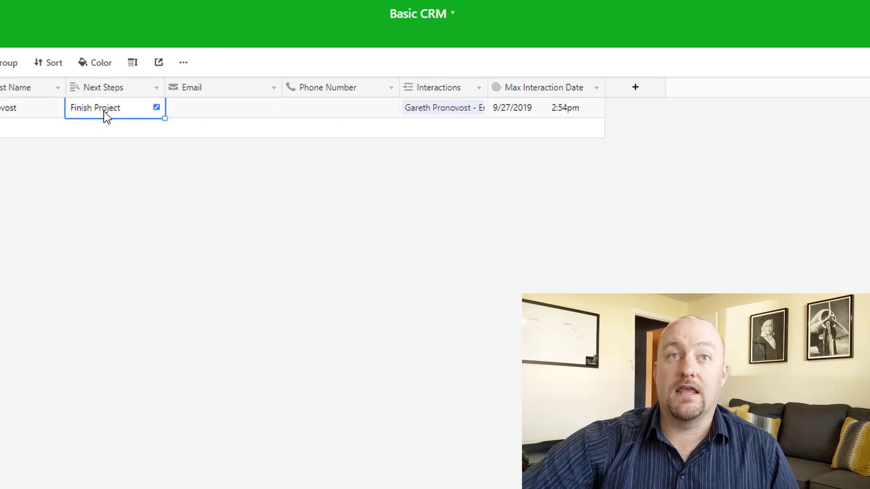
pyautogui.click(2, 39)
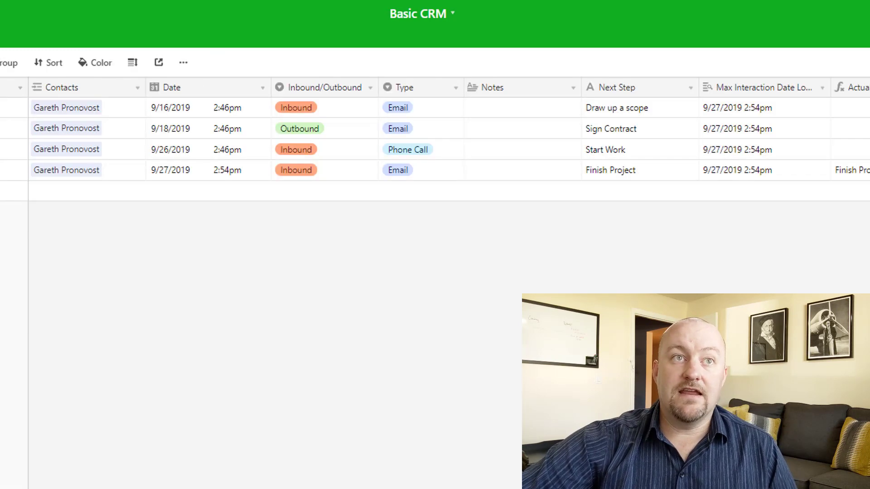
pyautogui.press('Delete')
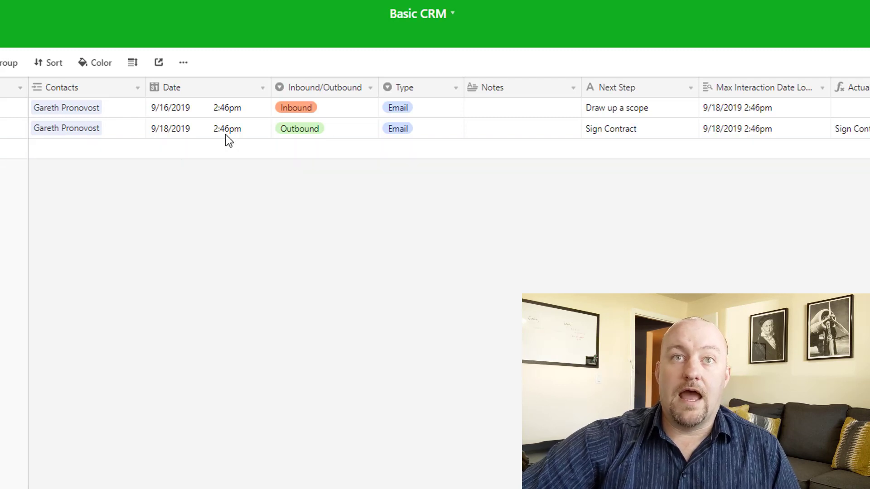
pyautogui.click(624, 130)
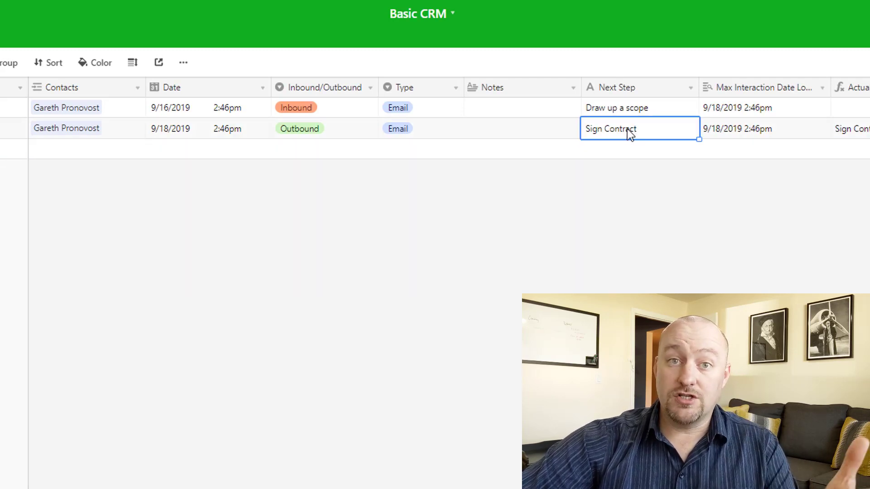
pyautogui.click(1, 38)
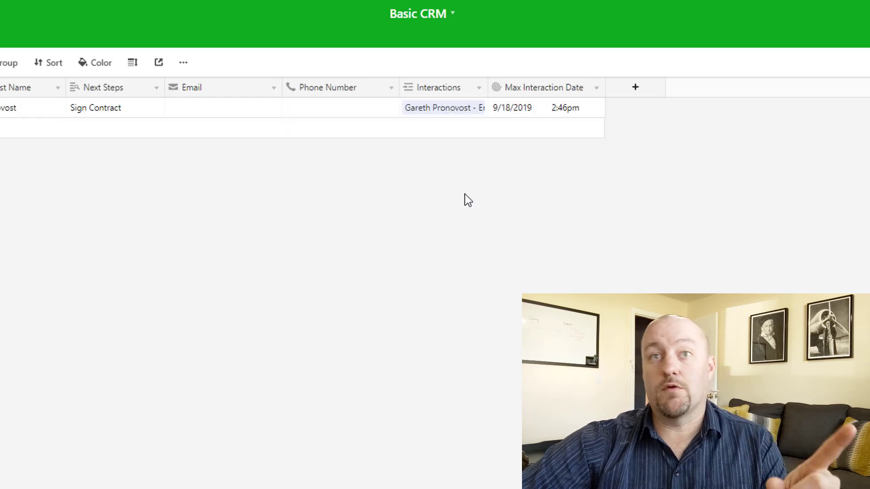
pyautogui.click(86, 111)
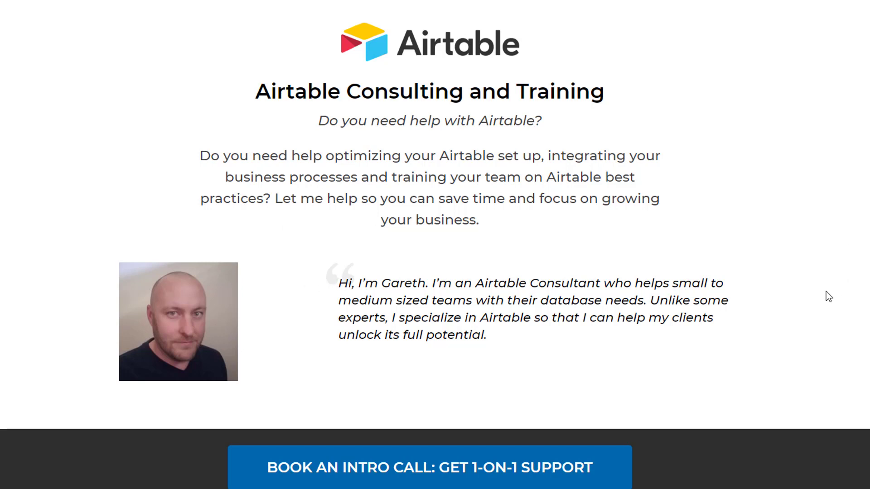
# - Scroll down the Airtable Consulting and Training page toward how consulting helps
pyautogui.scroll(-15, 802, 293)
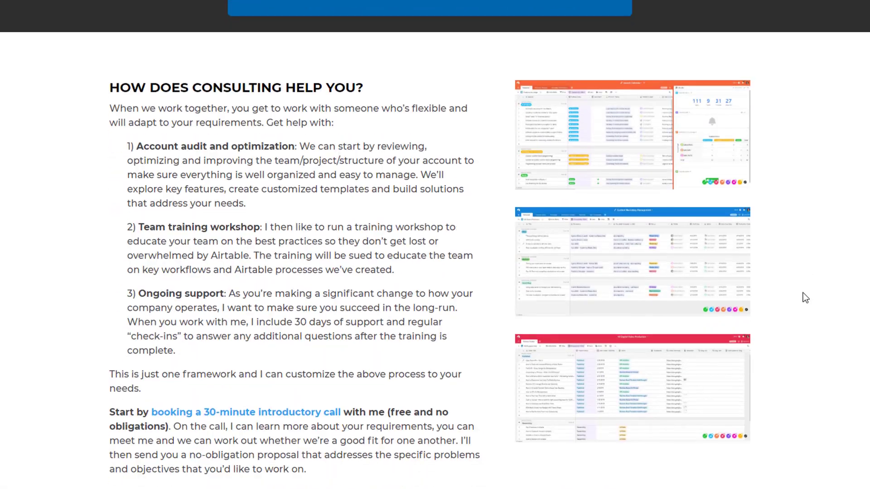
pyautogui.scroll(-7, 802, 293)
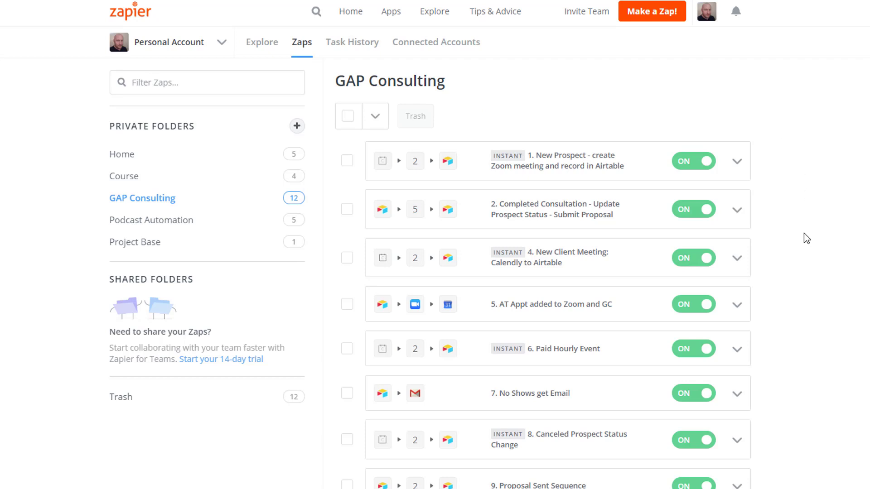
pyautogui.scroll(-2, 814, 257)
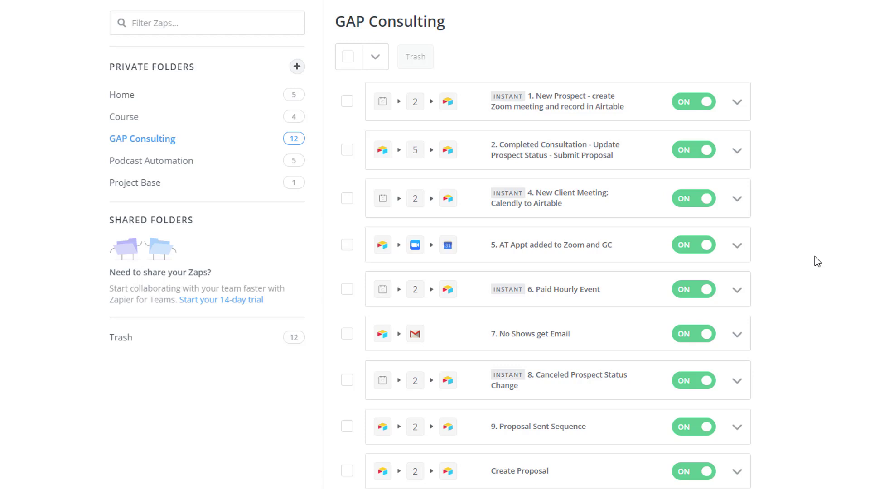
pyautogui.scroll(2, 814, 257)
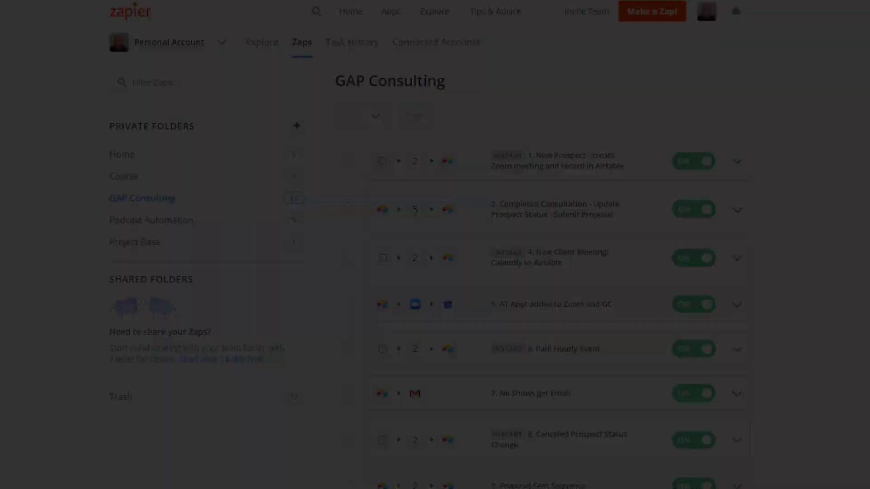